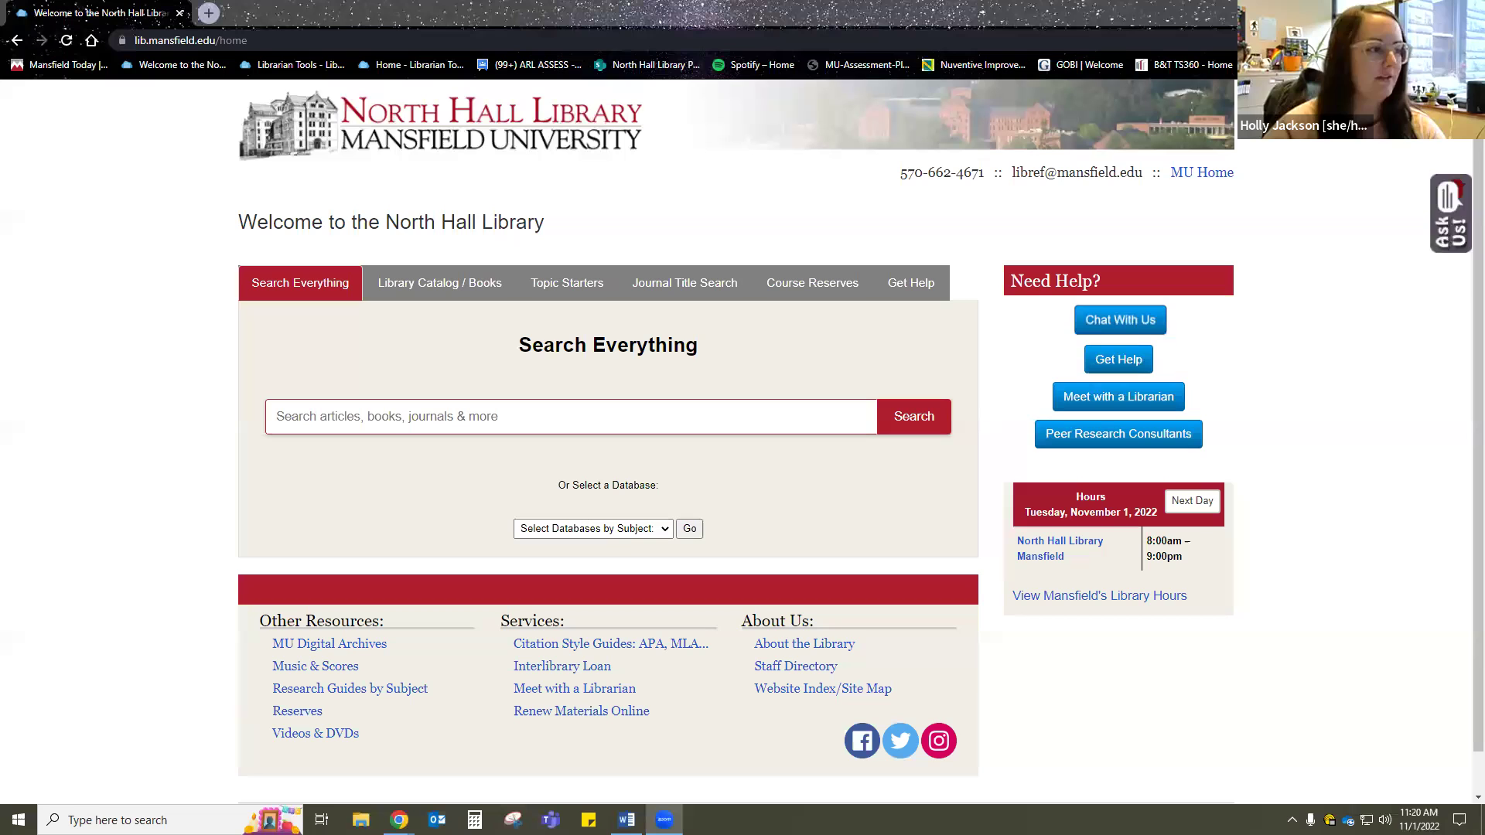
Step: Enter 'climate change' in the North Hall Library Search Everything box
{"action": "left_click", "coordinate": [632, 427]}
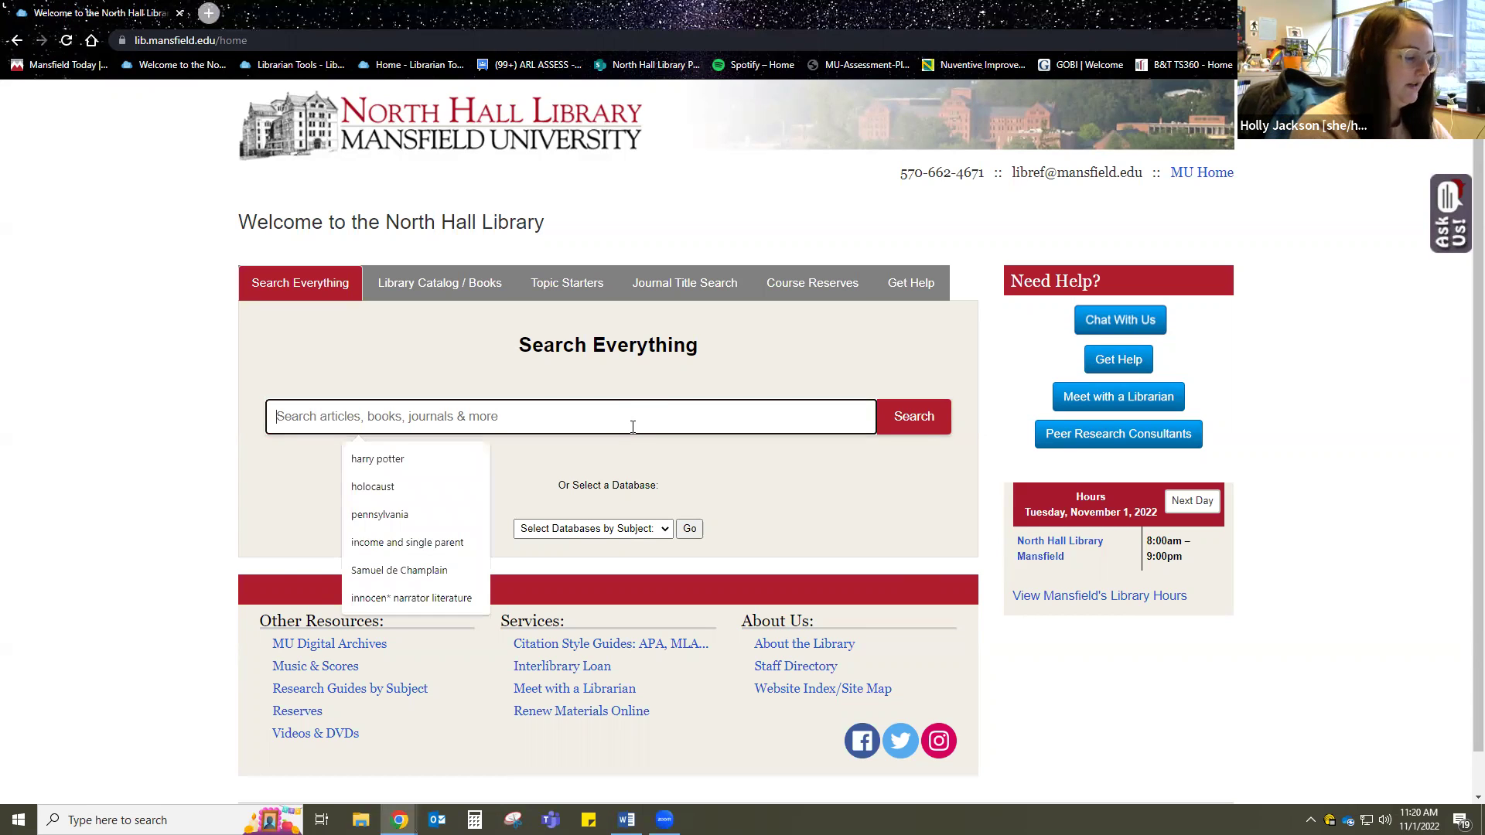
{"action": "type", "text": "climate change"}
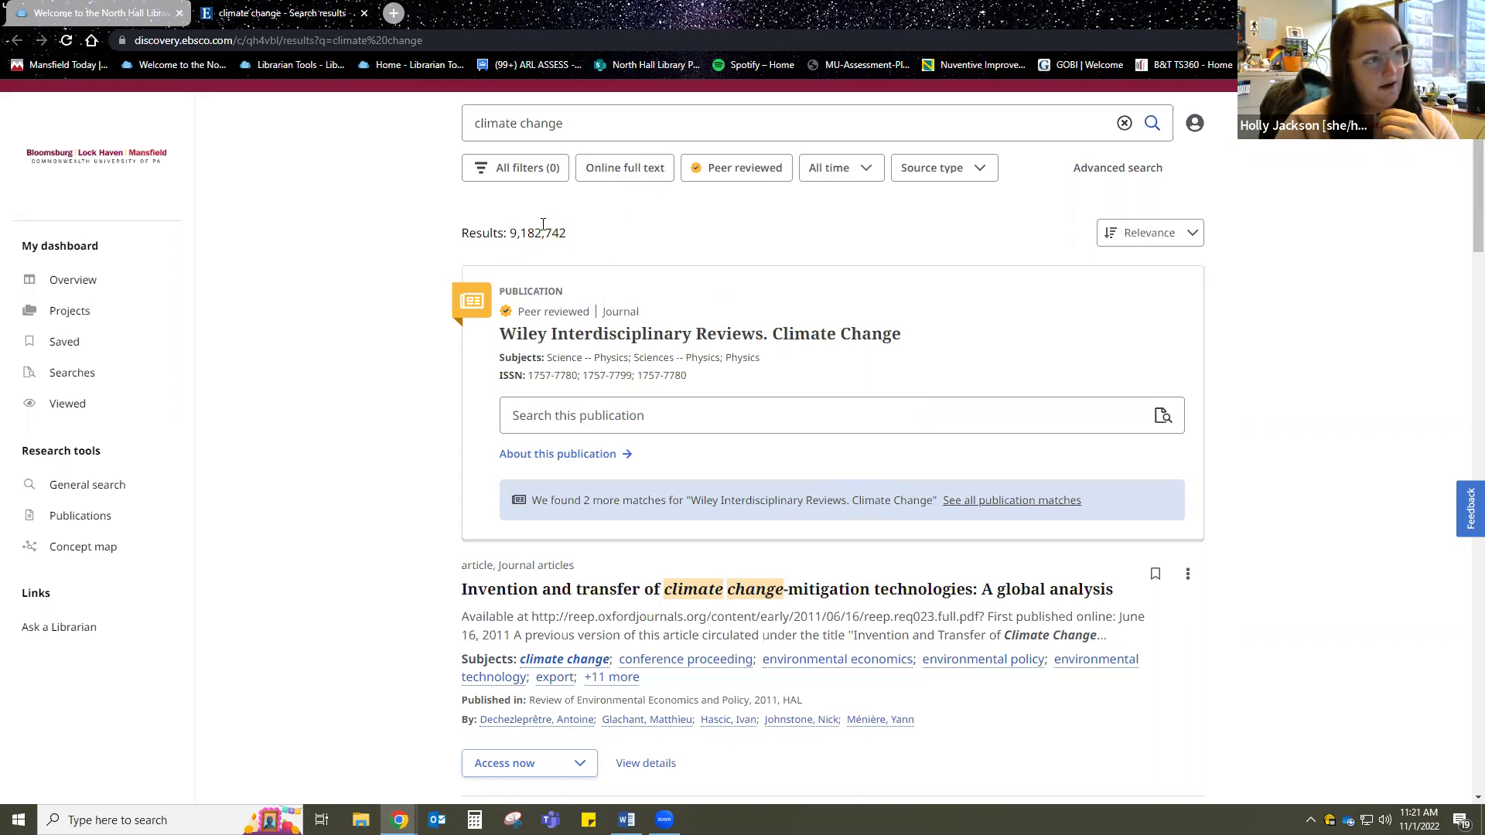
Step: Set the Date Range filter to a custom range from 01/1000 to 11/2023
{"action": "left_click", "coordinate": [512, 179]}
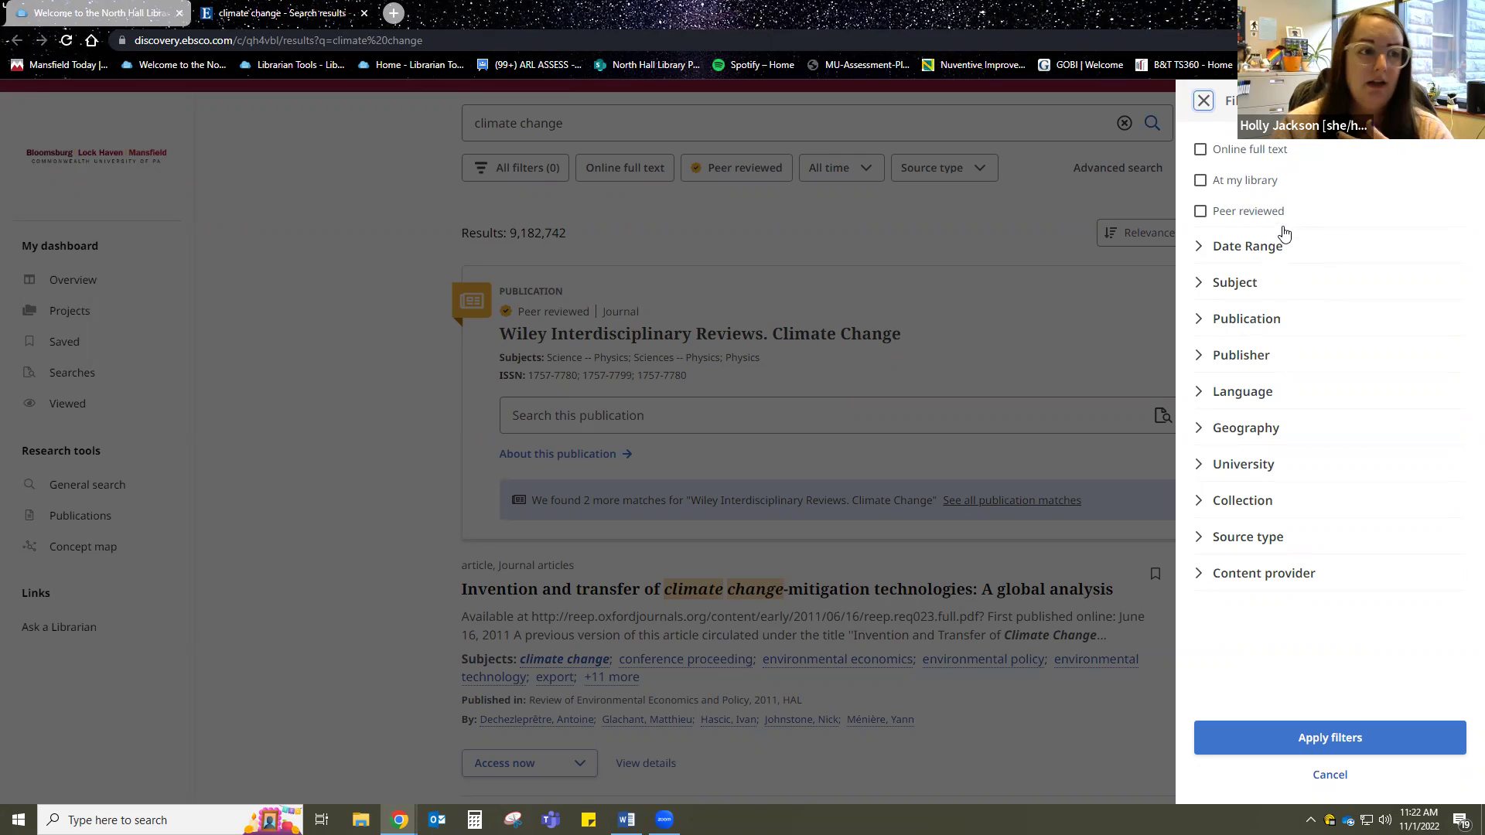
{"action": "left_click", "coordinate": [1229, 256]}
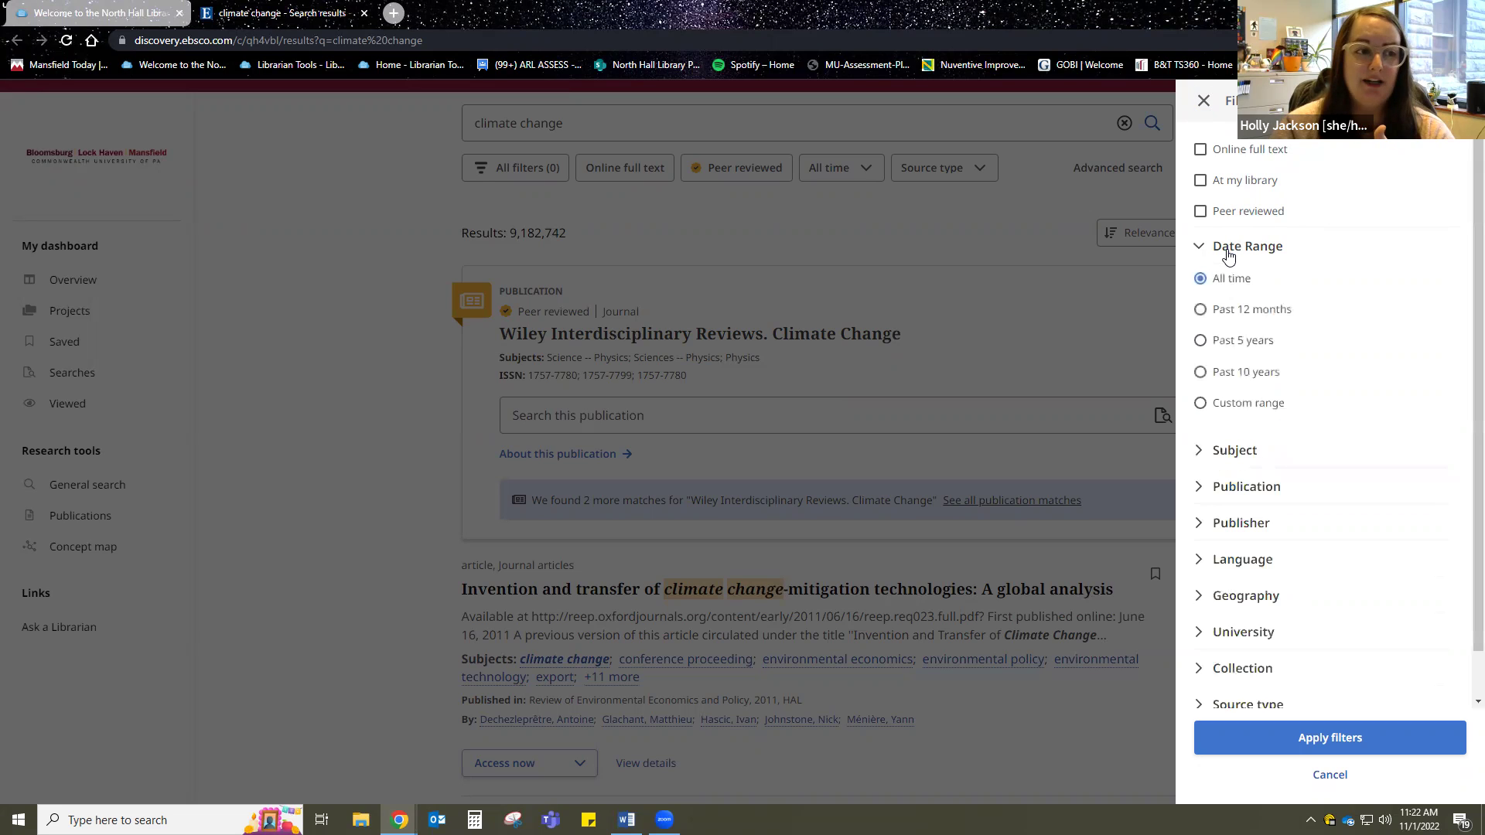
{"action": "left_click", "coordinate": [1256, 414]}
{"action": "scroll", "coordinate": [1315, 406], "scroll_direction": "down", "scroll_amount": 1}
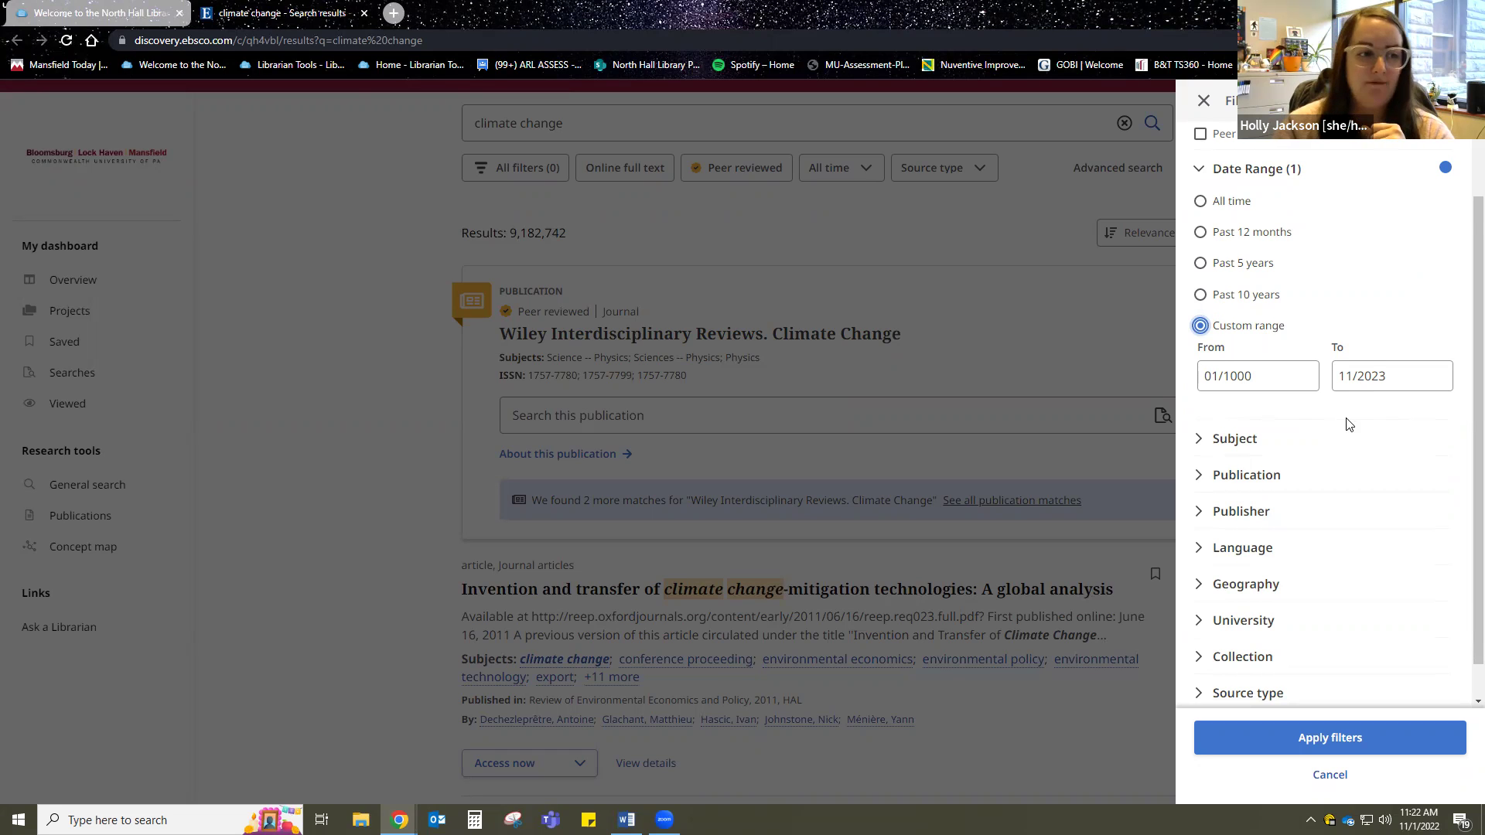
{"action": "scroll", "coordinate": [1351, 426], "scroll_direction": "down", "scroll_amount": 1}
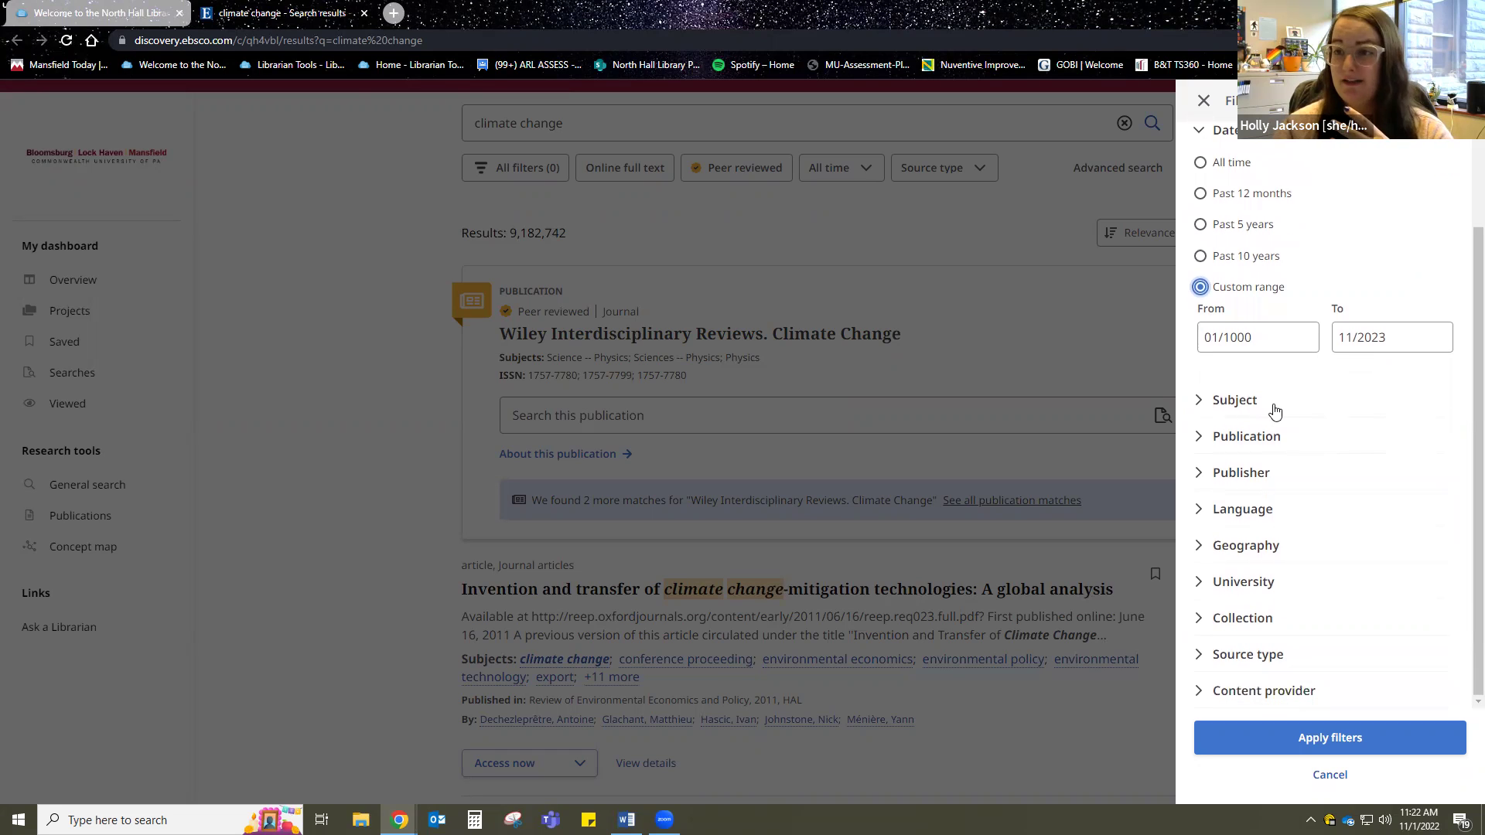
Step: Expand the Subject filter and reveal the additional 93 subjects
{"action": "left_click", "coordinate": [1256, 401]}
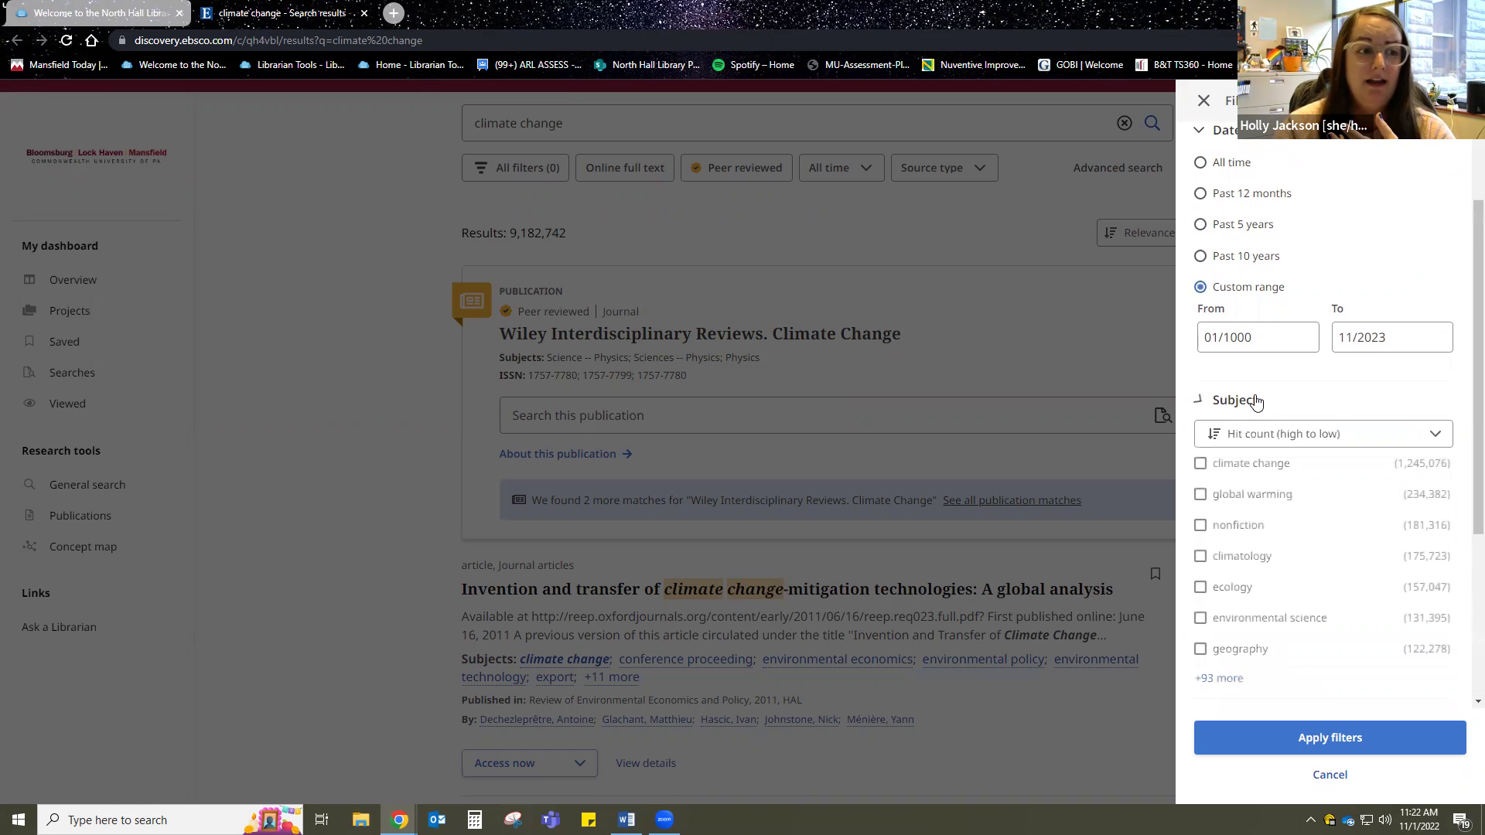
{"action": "scroll", "coordinate": [1315, 431], "scroll_direction": "down", "scroll_amount": 3}
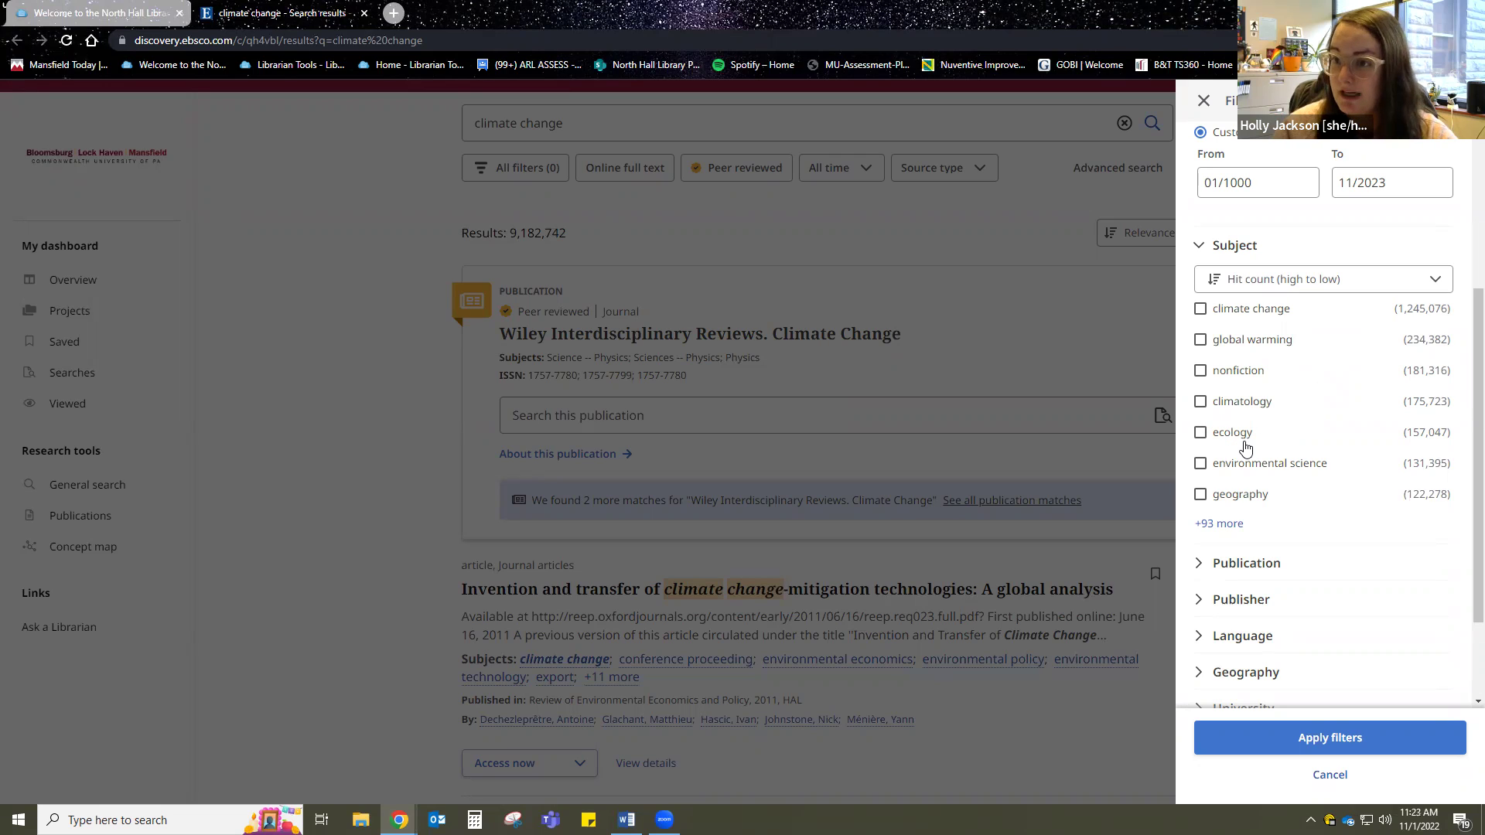
{"action": "left_click", "coordinate": [1230, 526]}
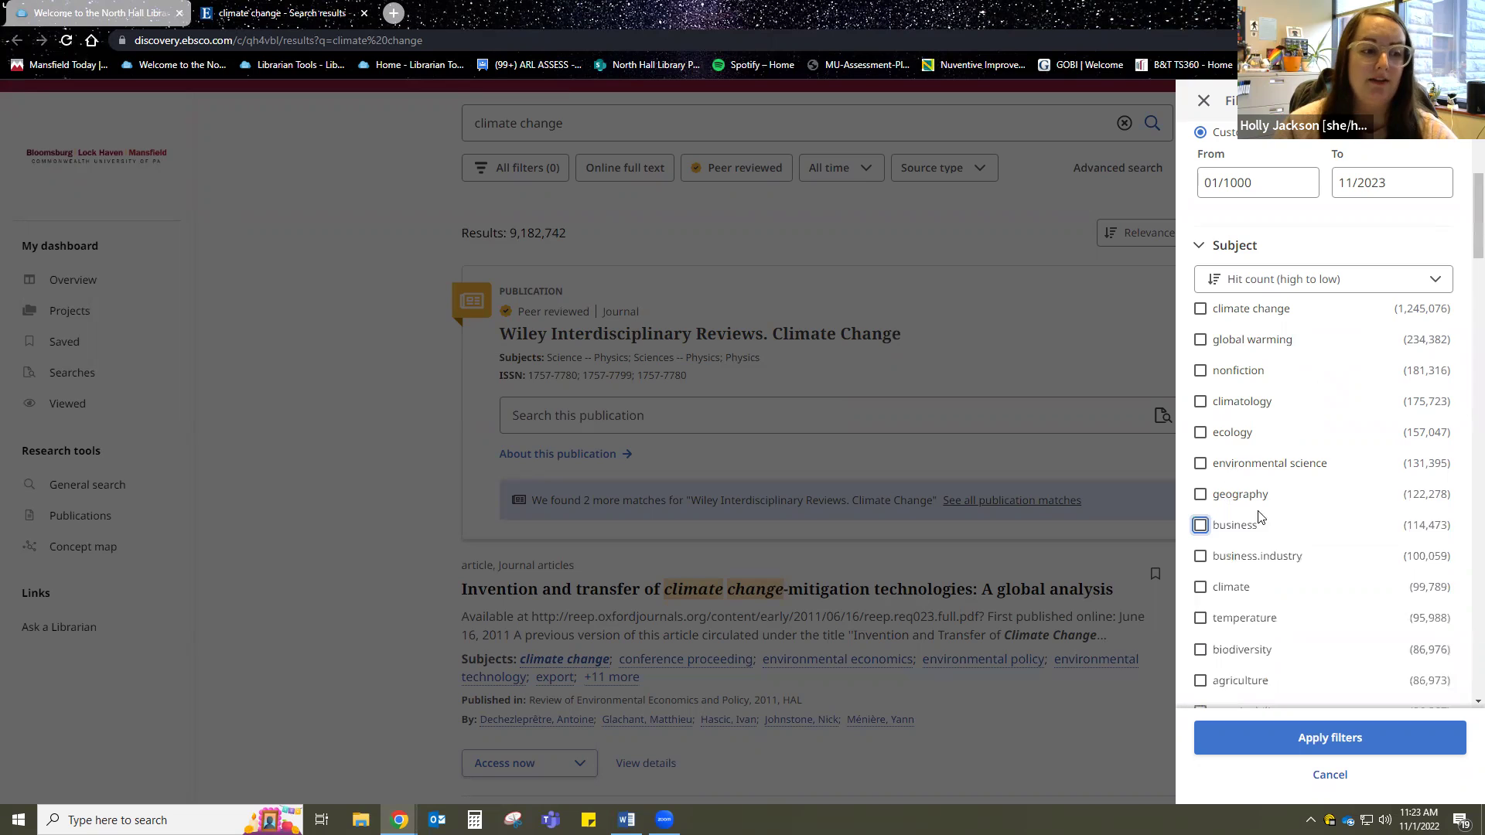
{"action": "scroll", "coordinate": [1306, 495], "scroll_direction": "down", "scroll_amount": 3}
{"action": "scroll", "coordinate": [1306, 495], "scroll_direction": "down", "scroll_amount": 2}
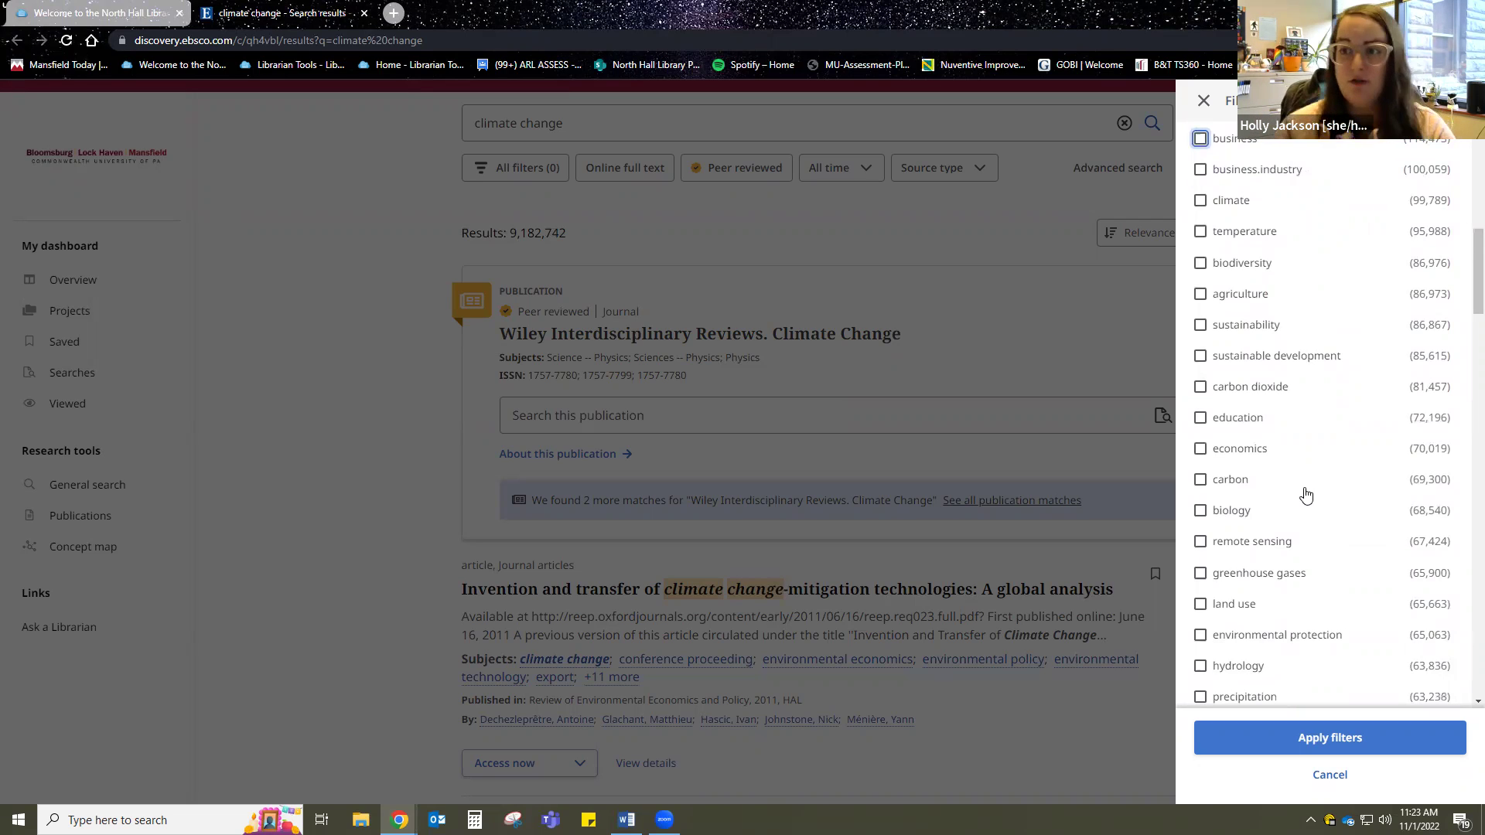
{"action": "scroll", "coordinate": [1306, 495], "scroll_direction": "down", "scroll_amount": 2}
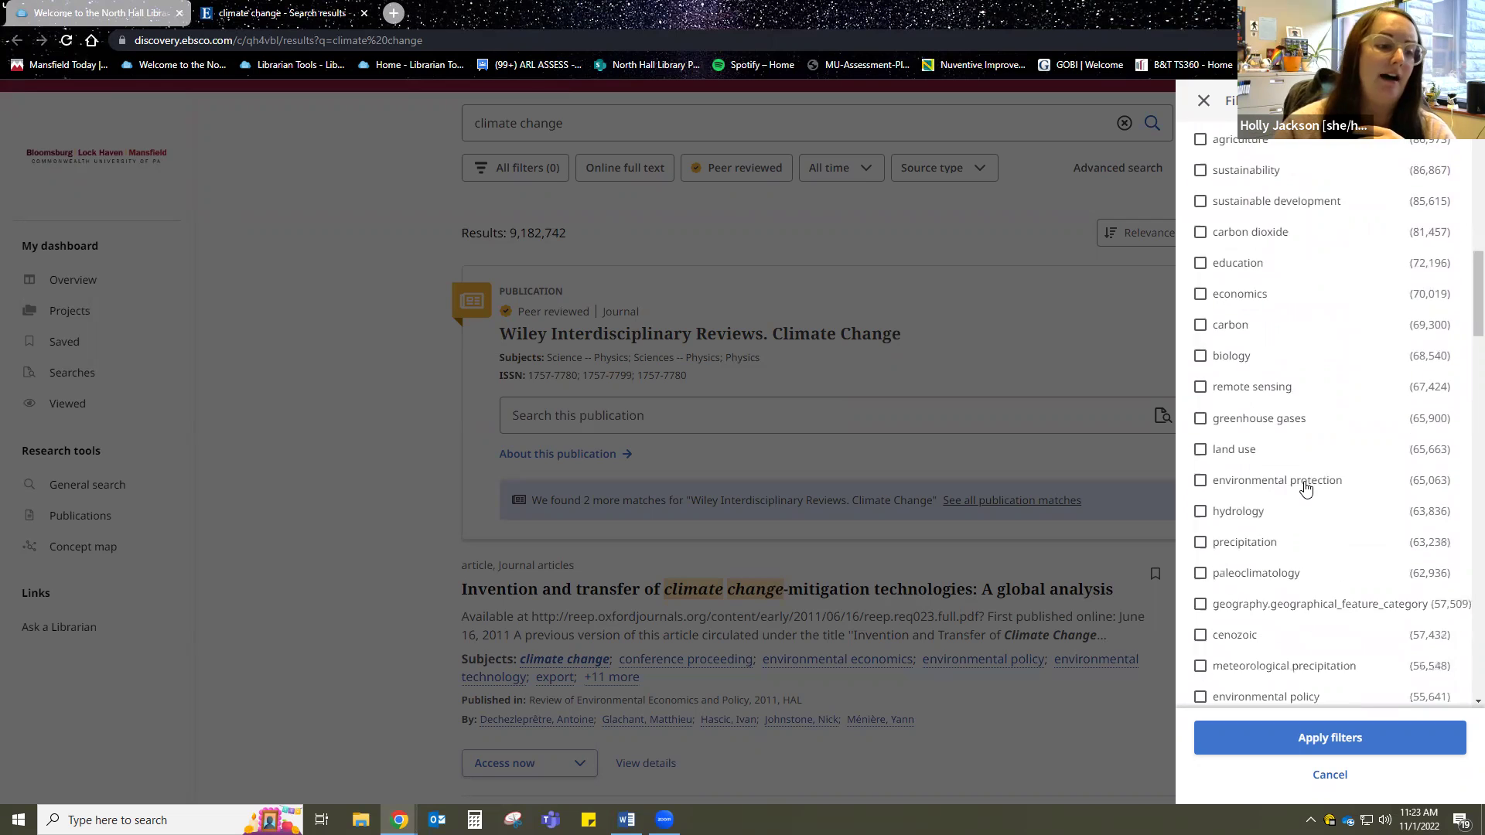
{"action": "scroll", "coordinate": [1321, 465], "scroll_direction": "down", "scroll_amount": 1}
{"action": "scroll", "coordinate": [1320, 463], "scroll_direction": "down", "scroll_amount": 3}
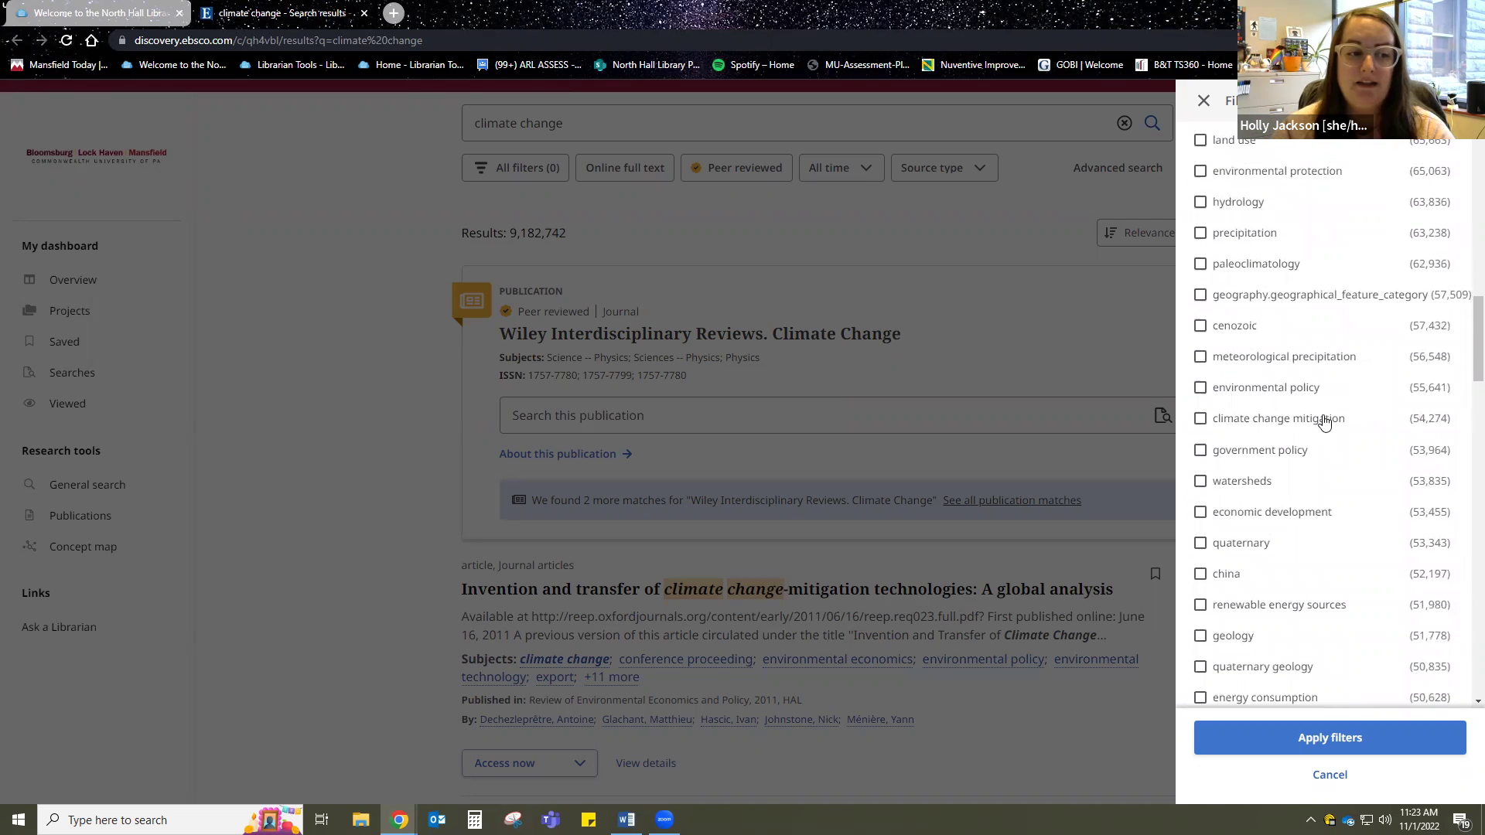
{"action": "scroll", "coordinate": [1310, 496], "scroll_direction": "up", "scroll_amount": 10}
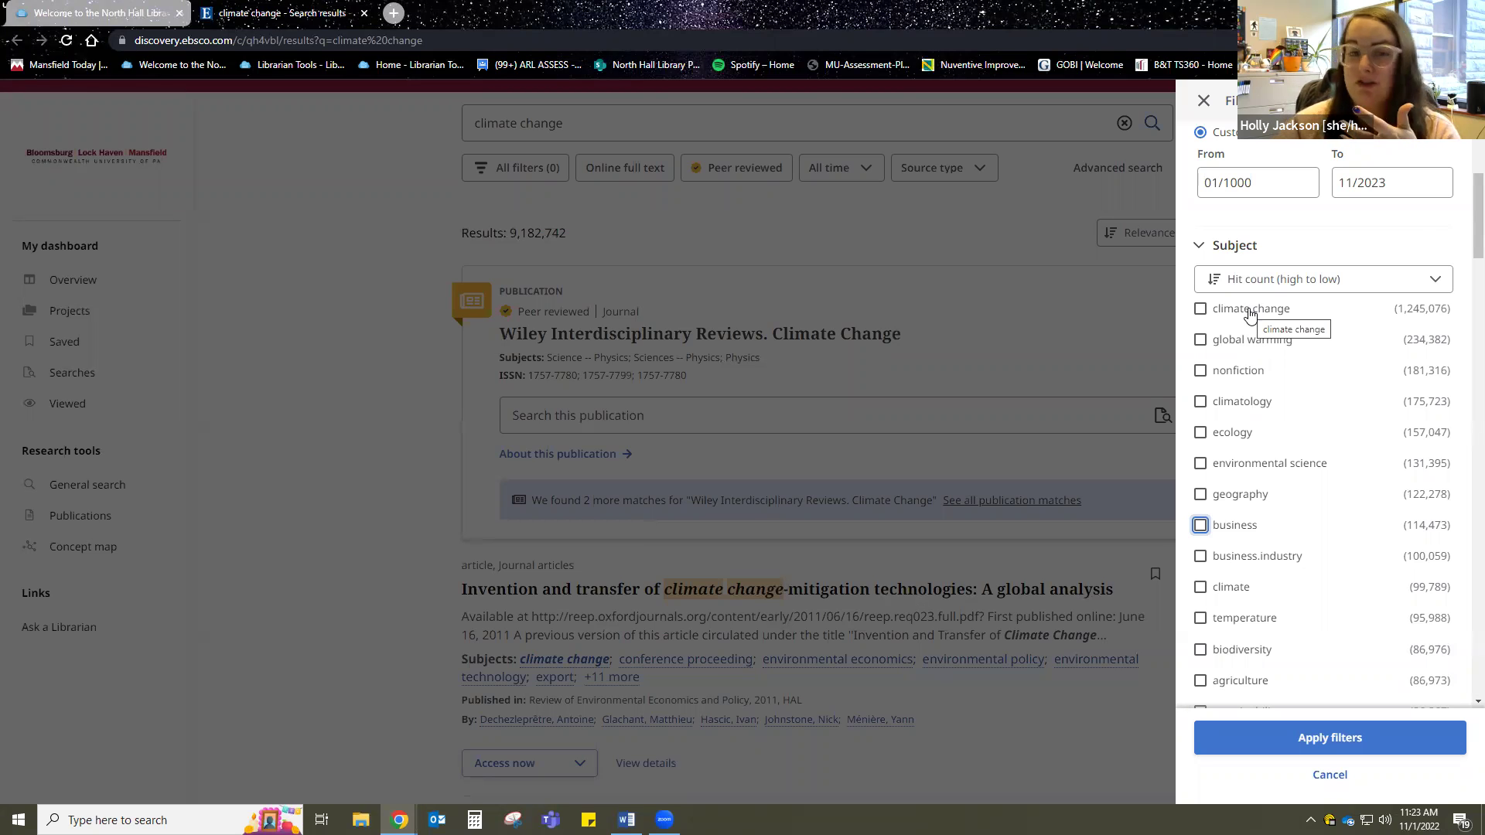
Step: Check the climate change and sustainability subjects and apply the filters, leaving 1,307,137 results
{"action": "left_click", "coordinate": [1249, 311]}
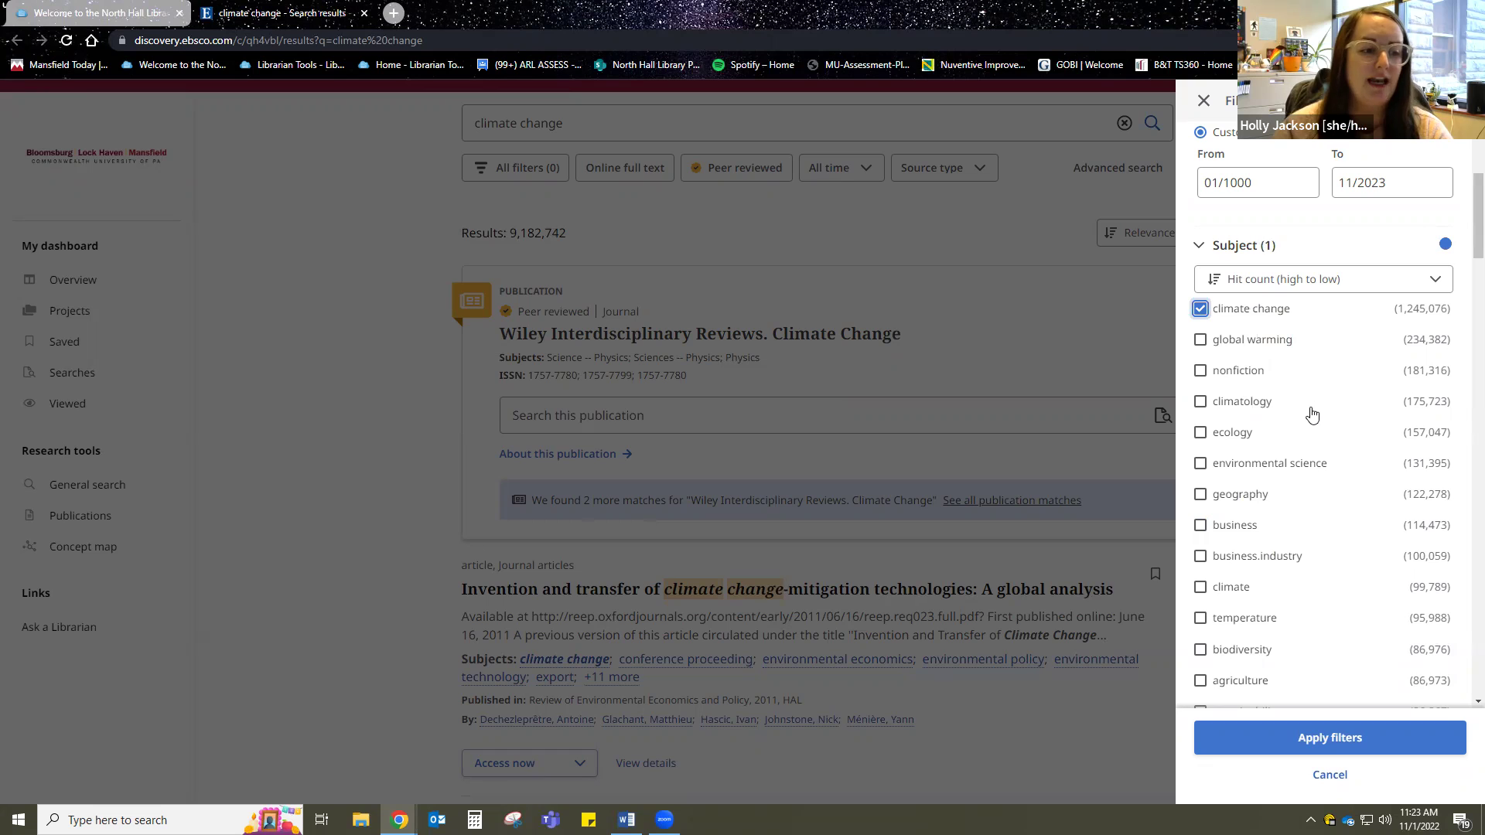
{"action": "scroll", "coordinate": [1310, 417], "scroll_direction": "down", "scroll_amount": 4}
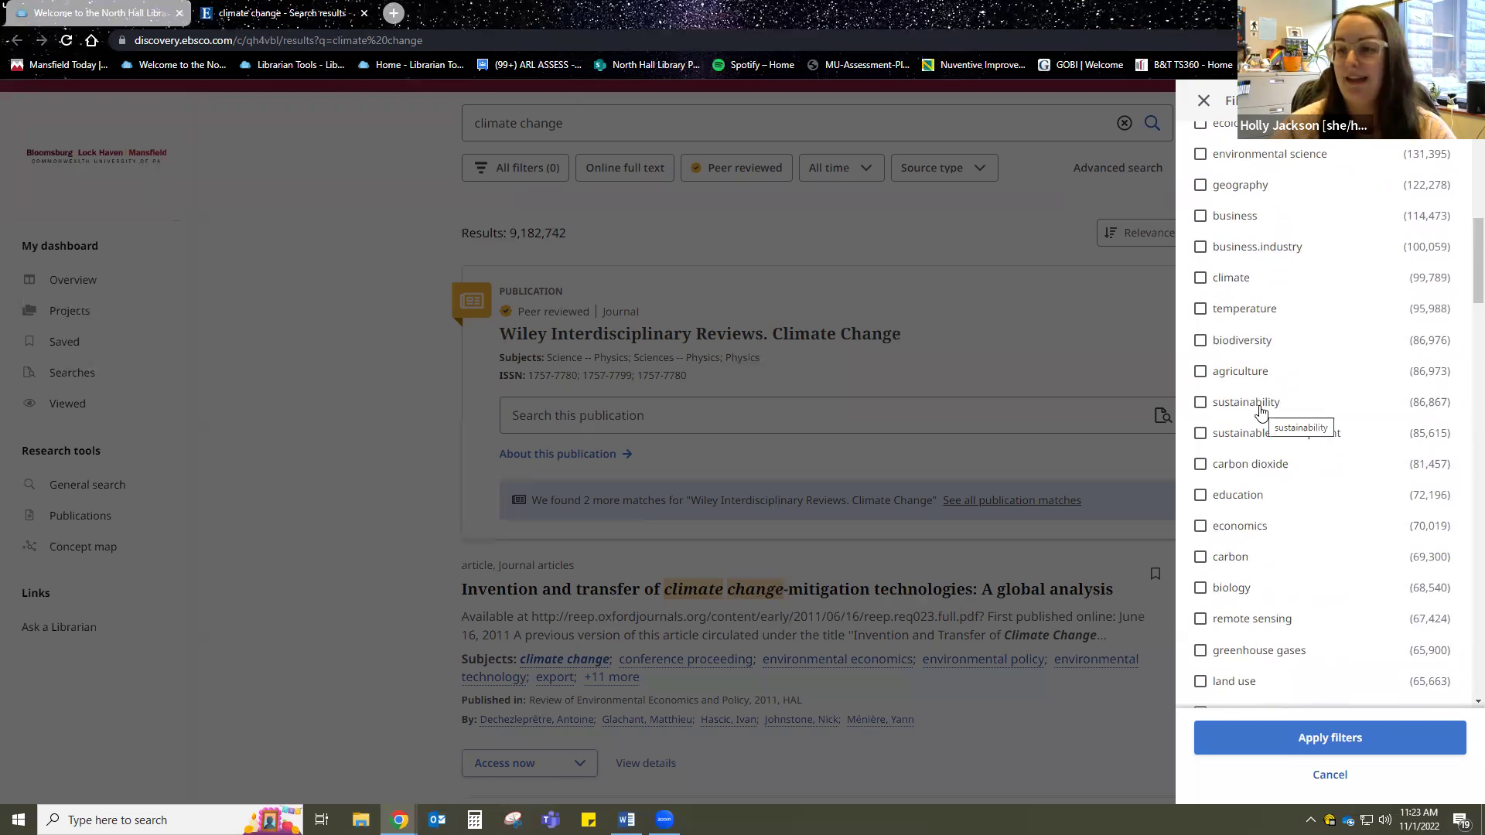
{"action": "left_click", "coordinate": [1260, 409]}
{"action": "left_click", "coordinate": [1347, 737]}
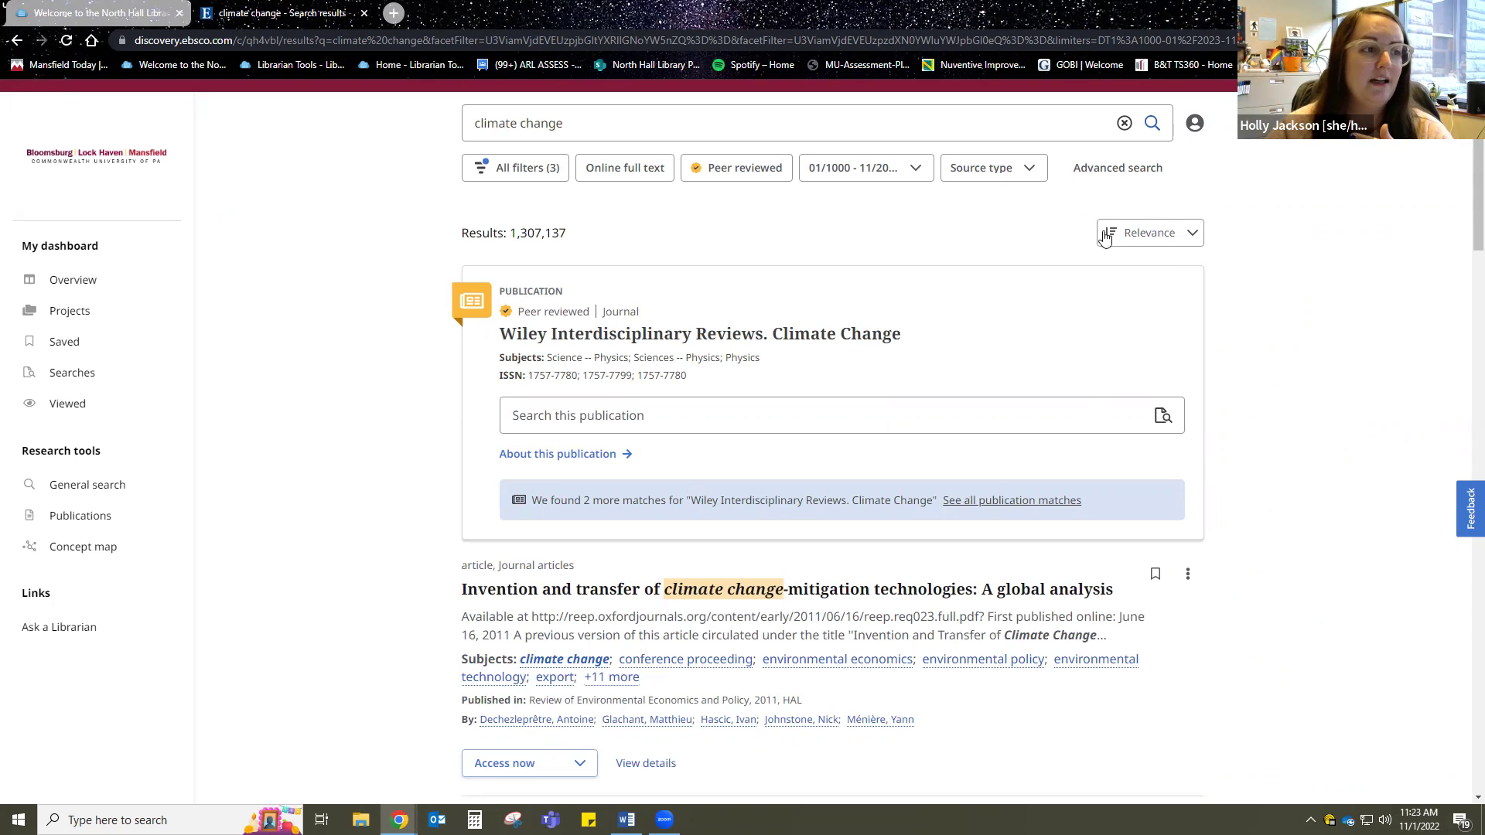
Step: Add Past 5 years and Peer reviewed filters, narrowing results to 318,811
{"action": "left_click", "coordinate": [512, 169]}
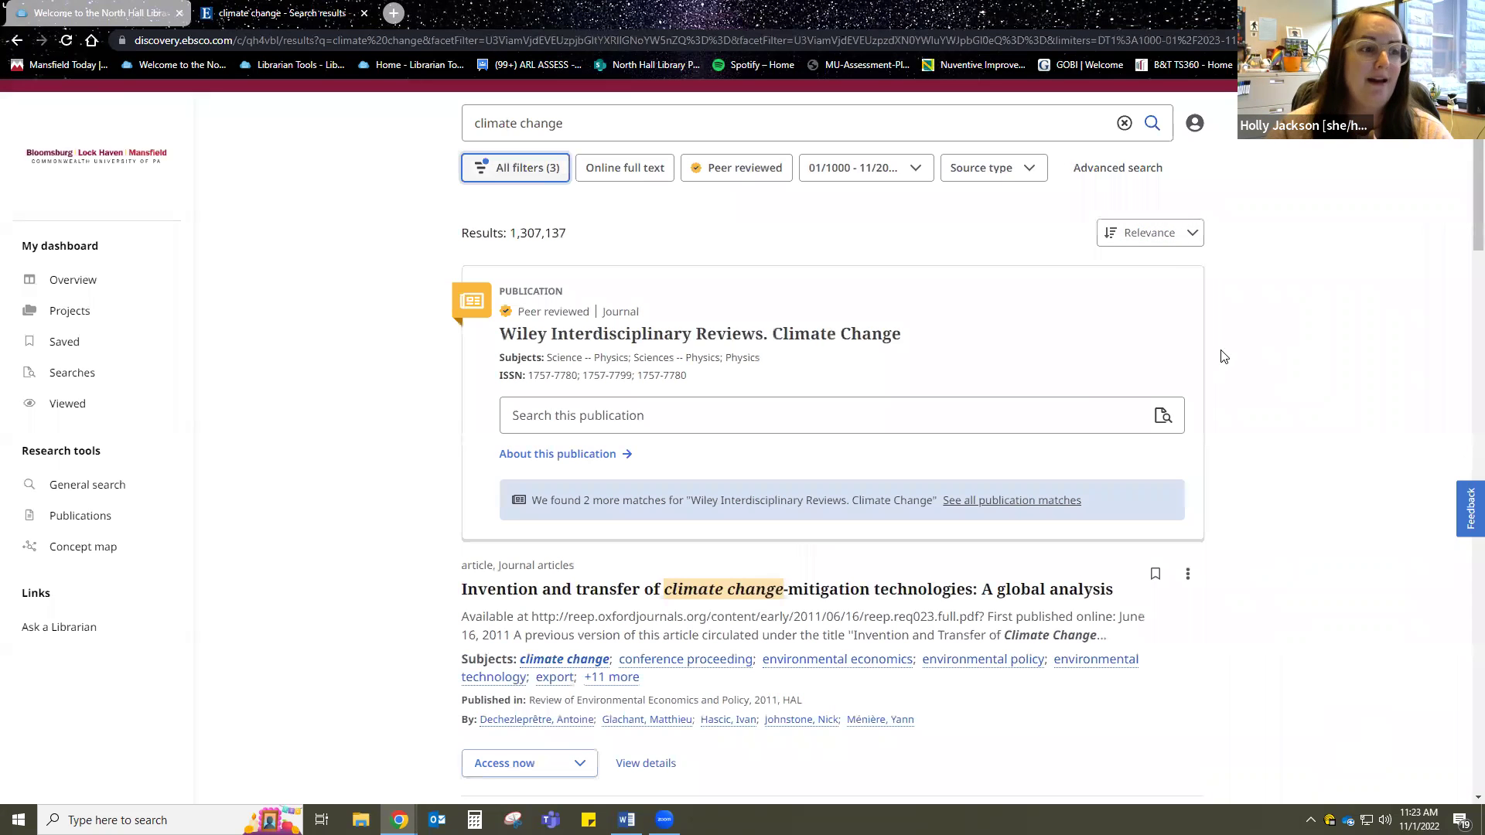
{"action": "scroll", "coordinate": [1193, 444], "scroll_direction": "up", "scroll_amount": 5}
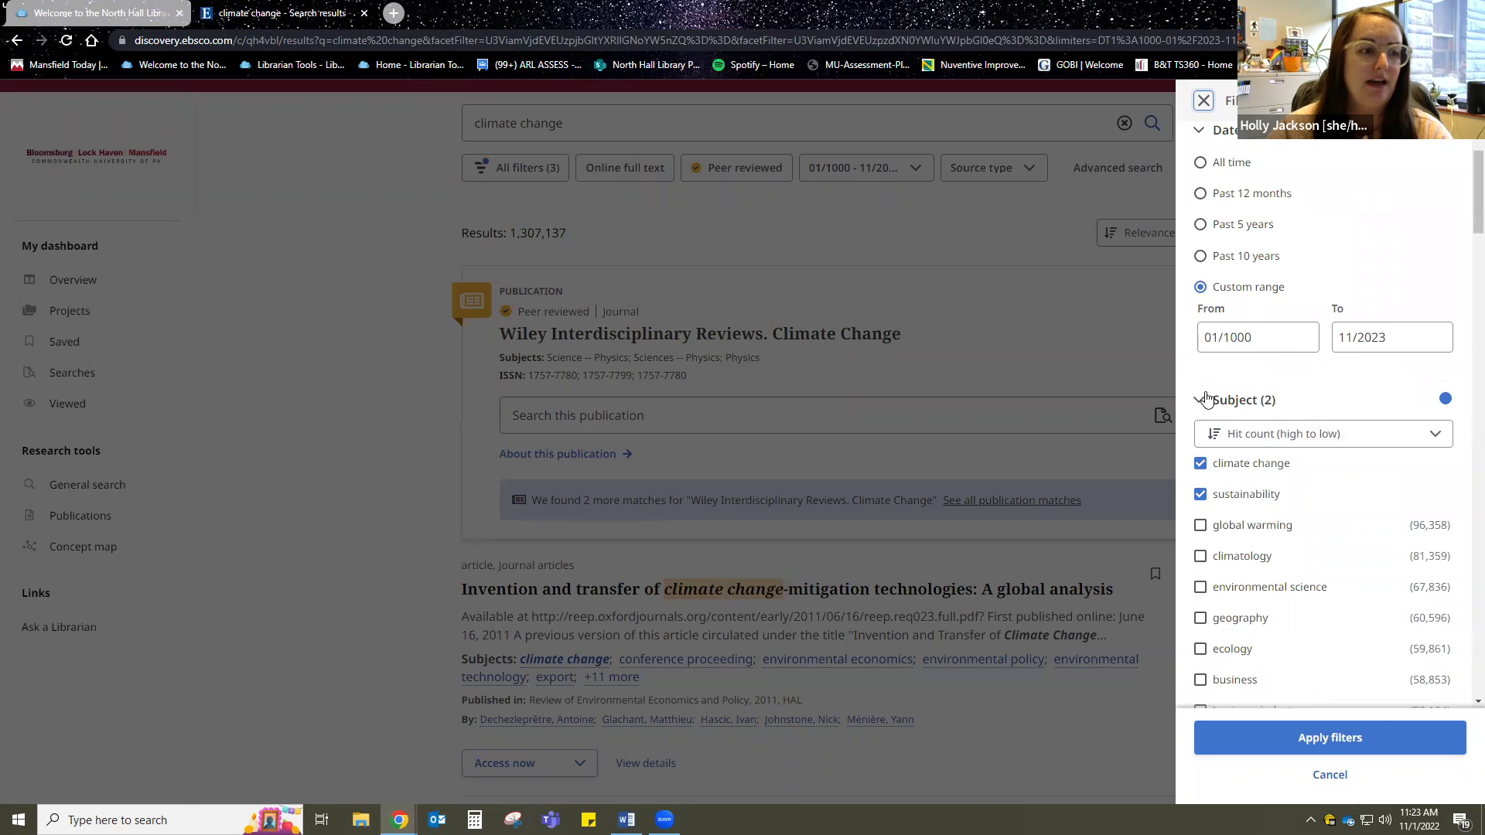
{"action": "left_click", "coordinate": [1199, 400]}
{"action": "left_click", "coordinate": [1239, 226]}
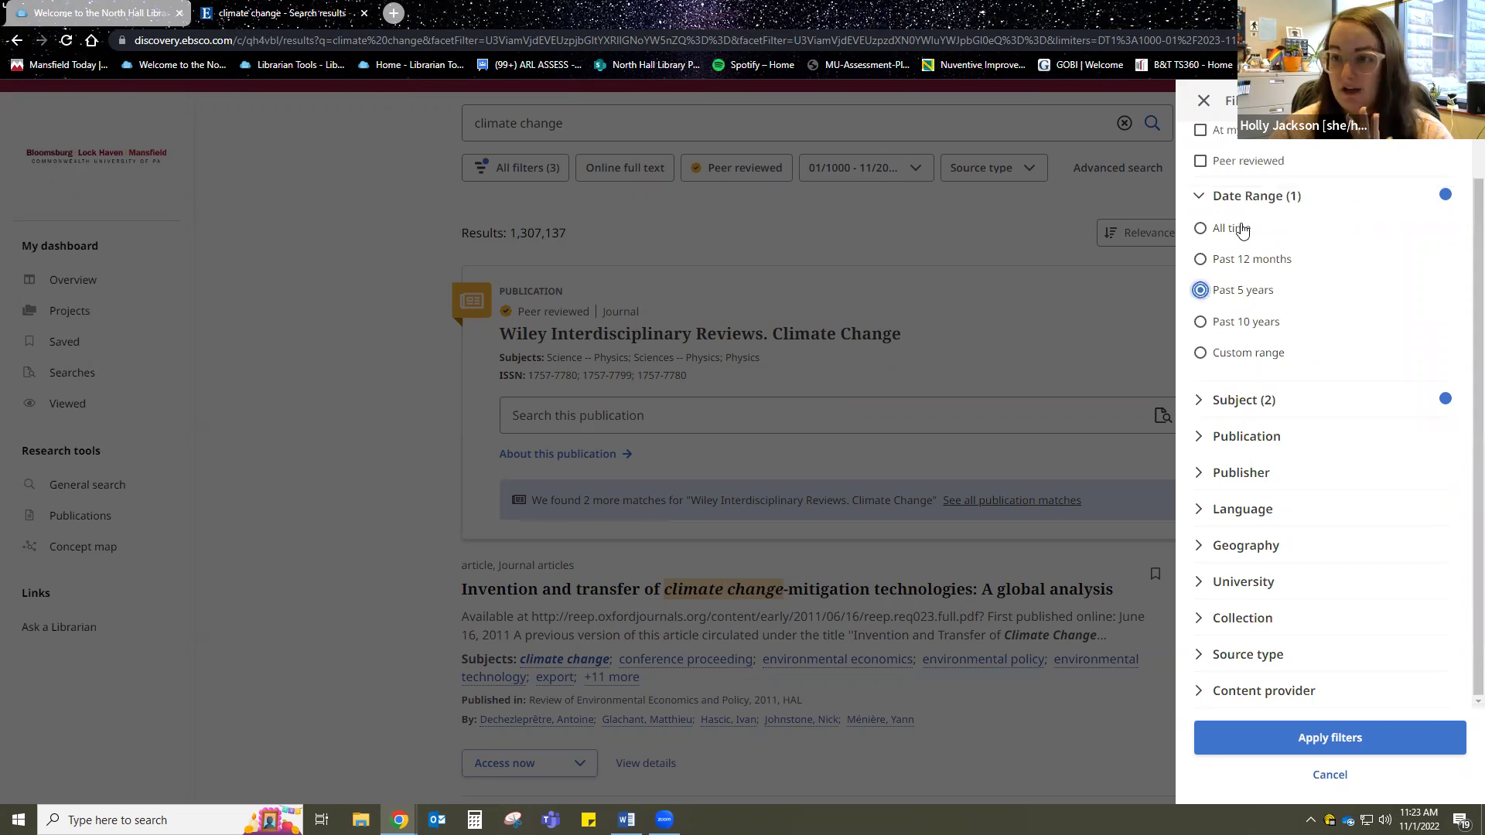
{"action": "scroll", "coordinate": [1295, 372], "scroll_direction": "up", "scroll_amount": 1}
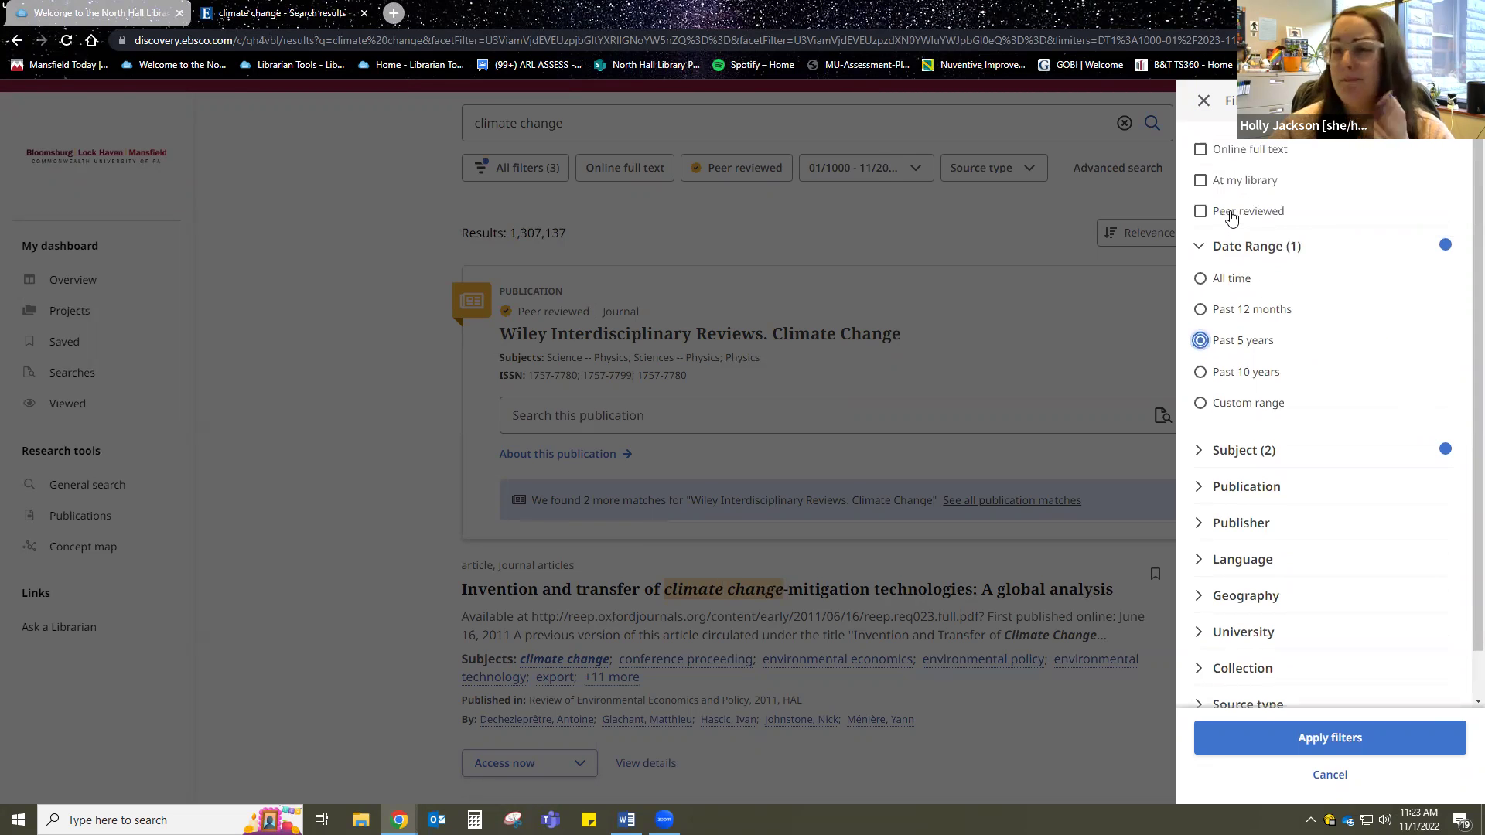
{"action": "left_click", "coordinate": [1233, 217]}
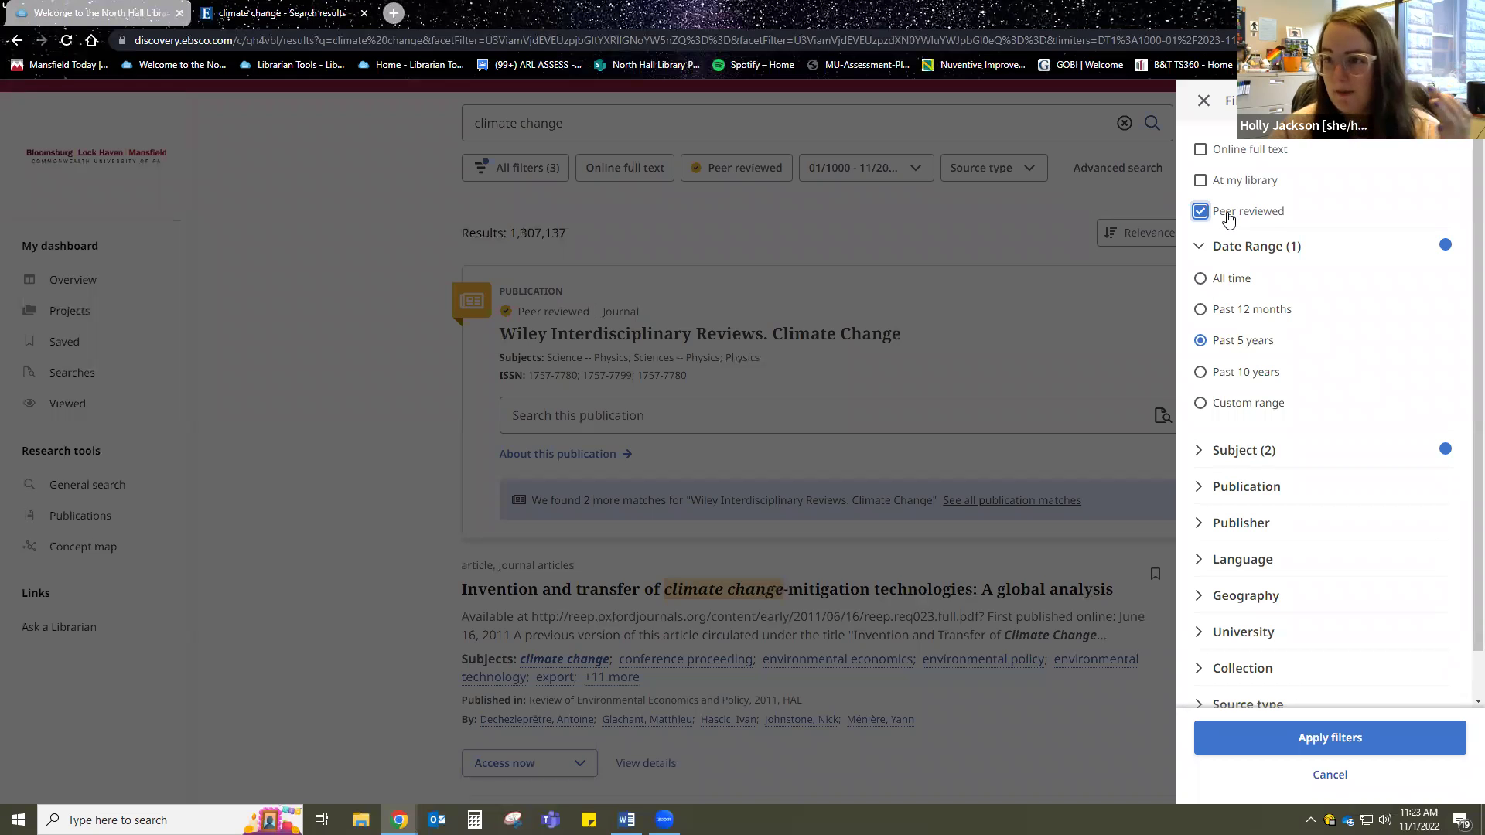
{"action": "left_click", "coordinate": [1366, 748]}
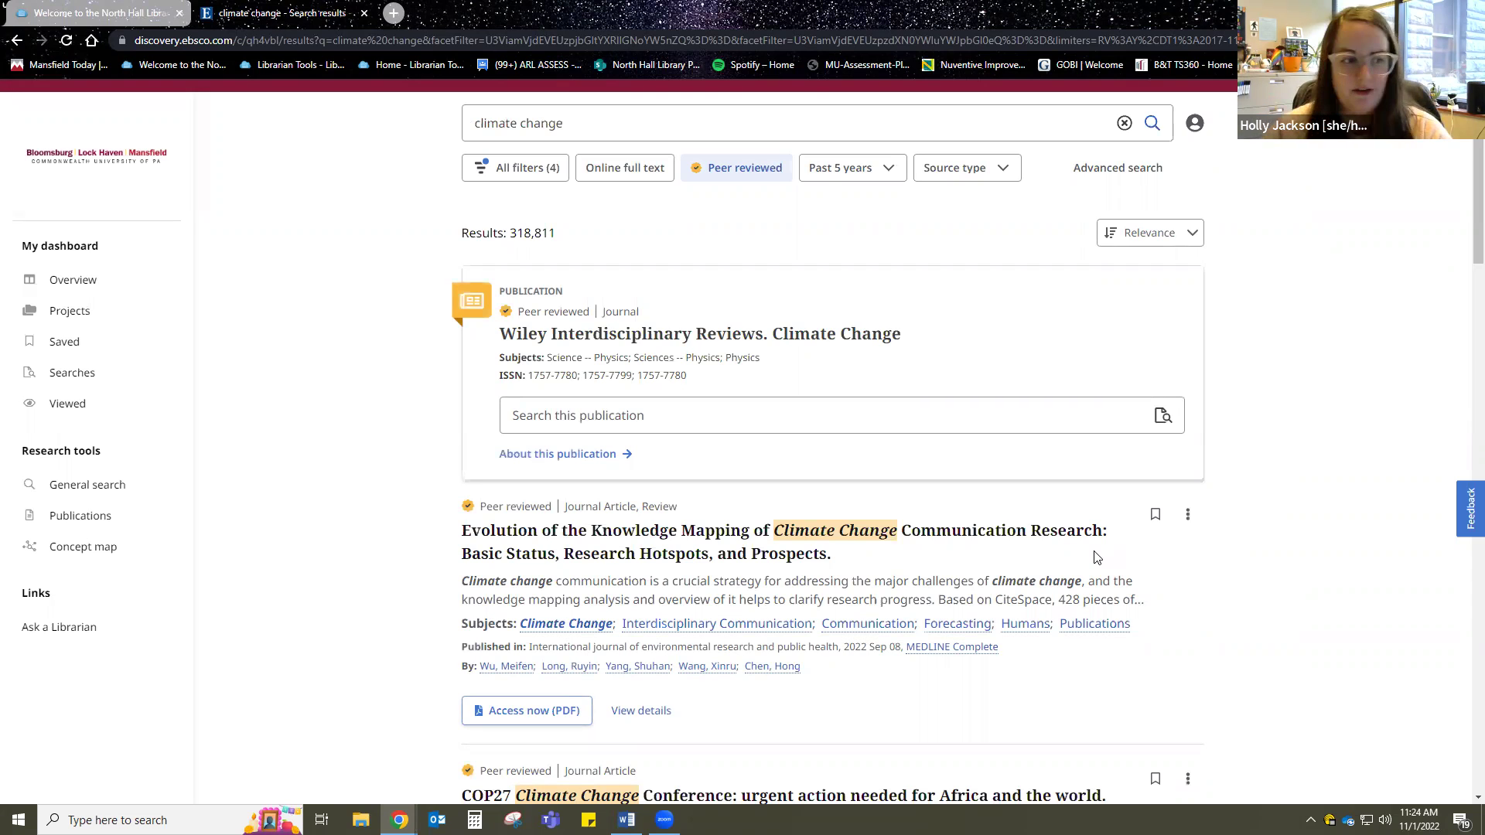
Step: Open 'Evolution of the Knowledge Mapping of Climate Change Communication Research' and read its abstract
{"action": "scroll", "coordinate": [954, 451], "scroll_direction": "down", "scroll_amount": 1}
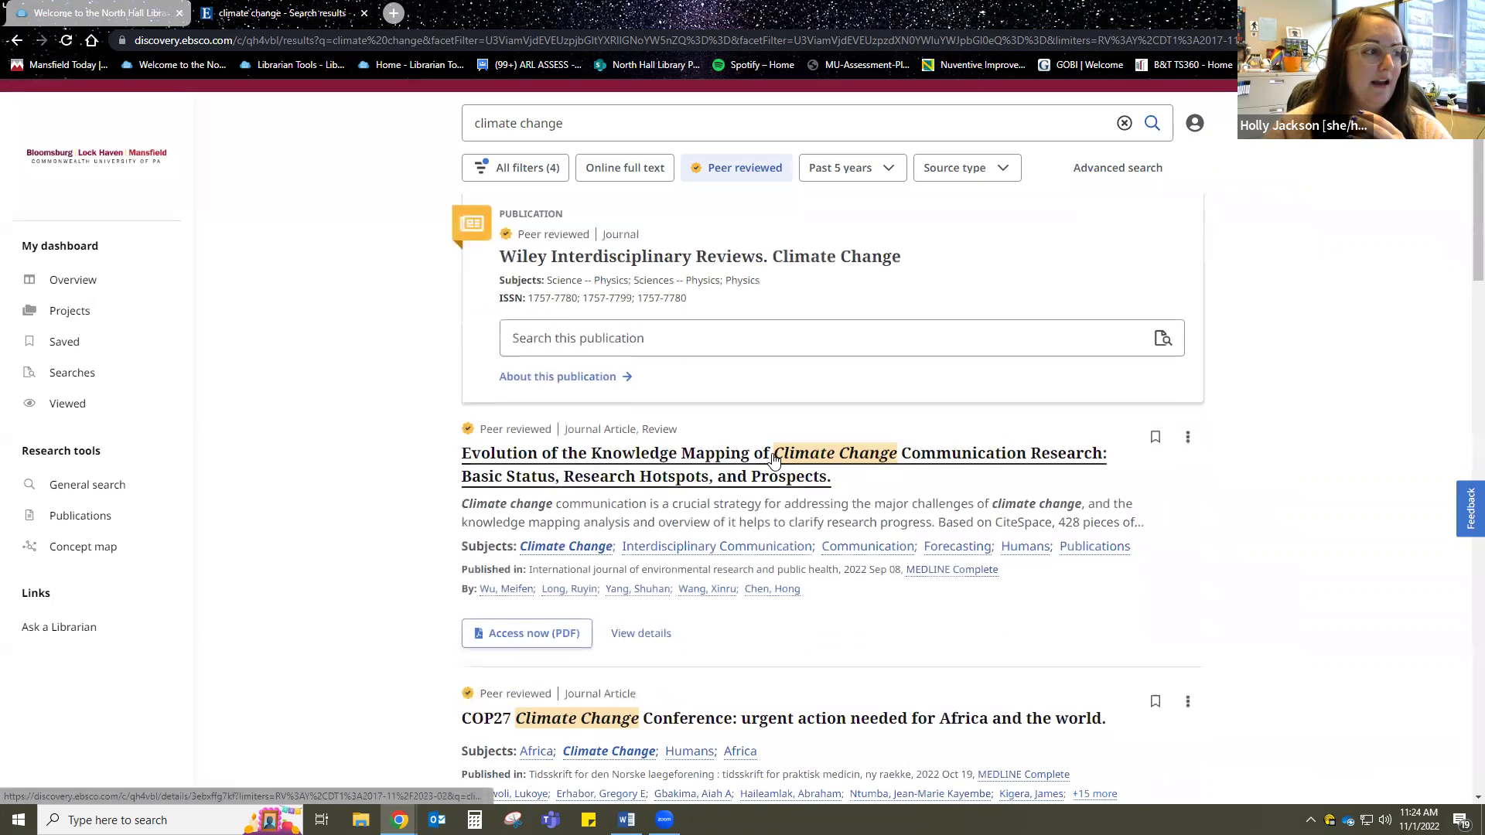
{"action": "scroll", "coordinate": [774, 461], "scroll_direction": "down", "scroll_amount": 2}
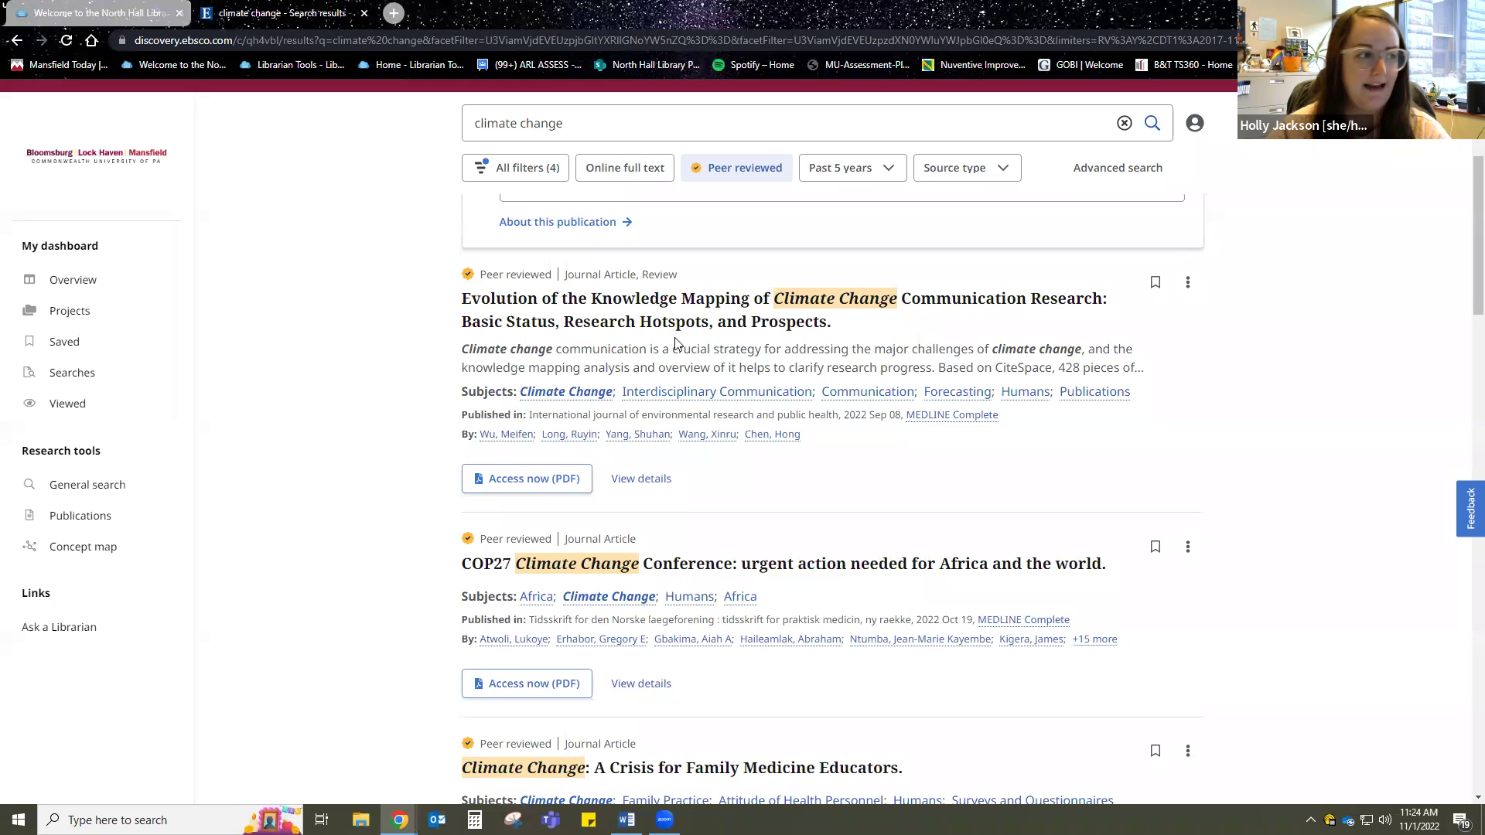
{"action": "left_click", "coordinate": [654, 316]}
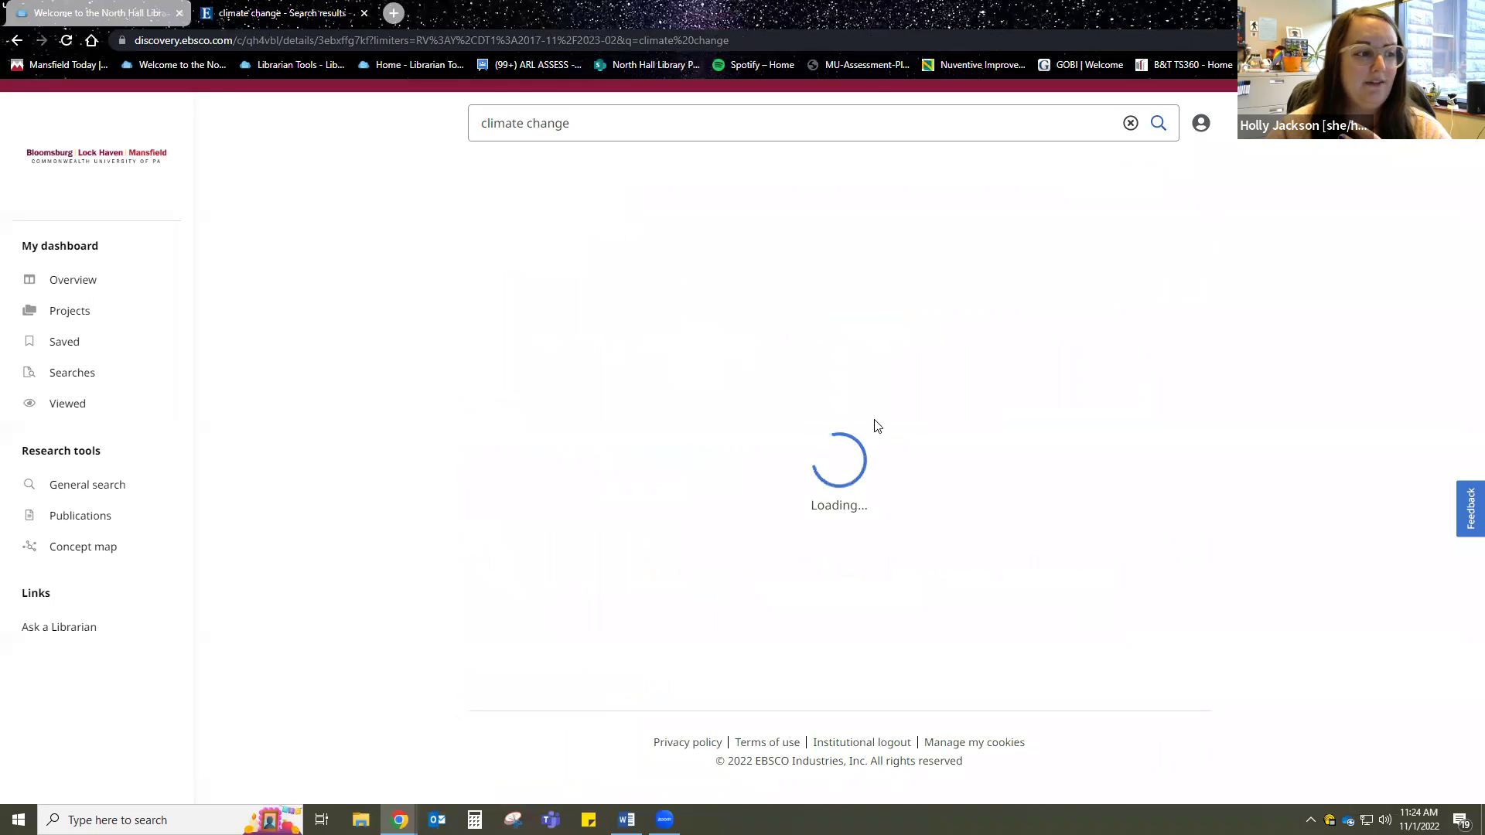
{"action": "scroll", "coordinate": [862, 434], "scroll_direction": "down", "scroll_amount": 8}
{"action": "scroll", "coordinate": [865, 435], "scroll_direction": "down", "scroll_amount": 5}
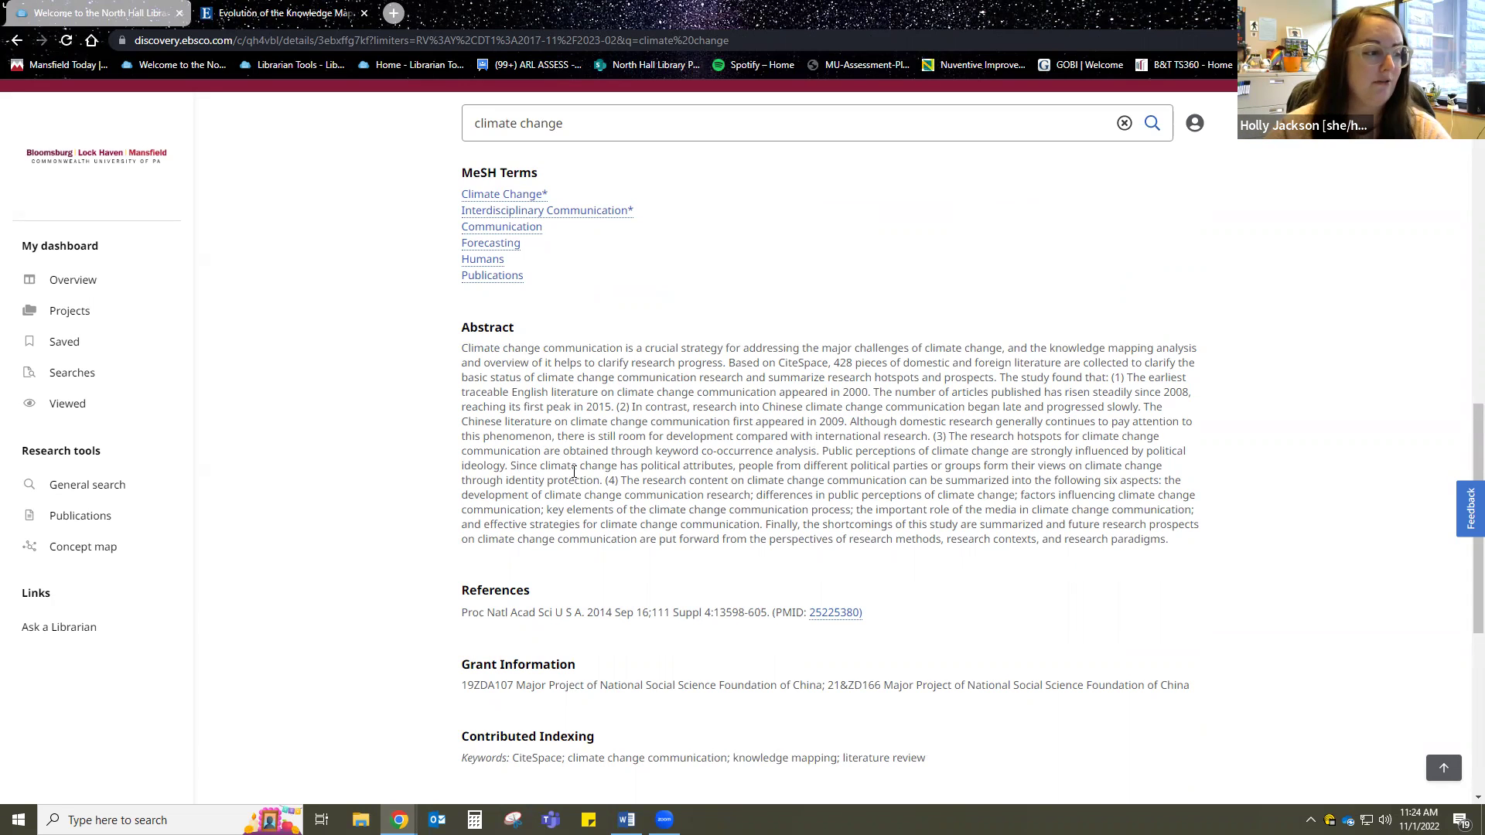
{"action": "scroll", "coordinate": [619, 473], "scroll_direction": "up", "scroll_amount": 12}
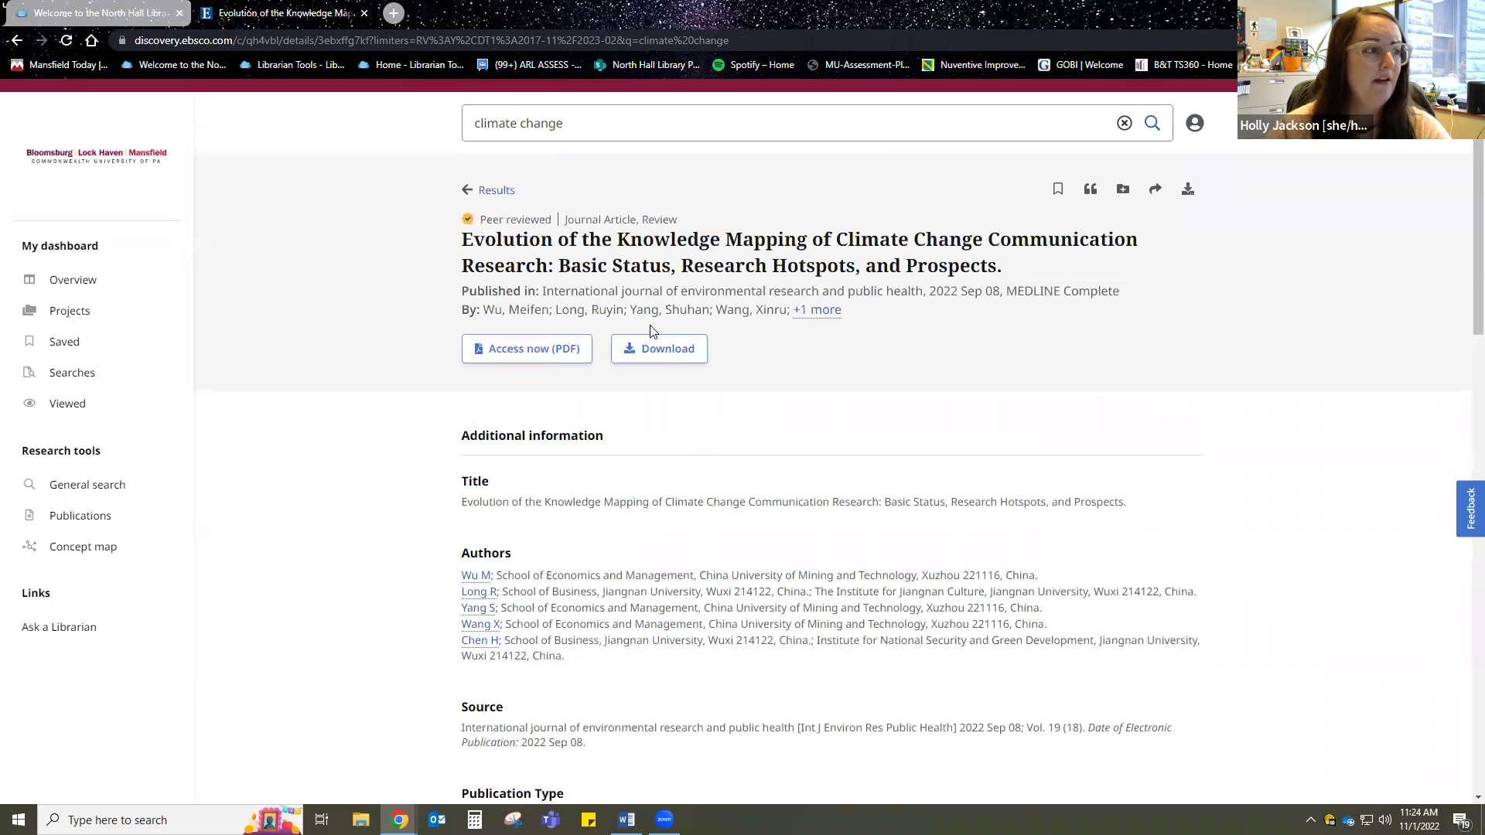
Step: Return to the climate change results list with 318,811 results
{"action": "left_click", "coordinate": [496, 190]}
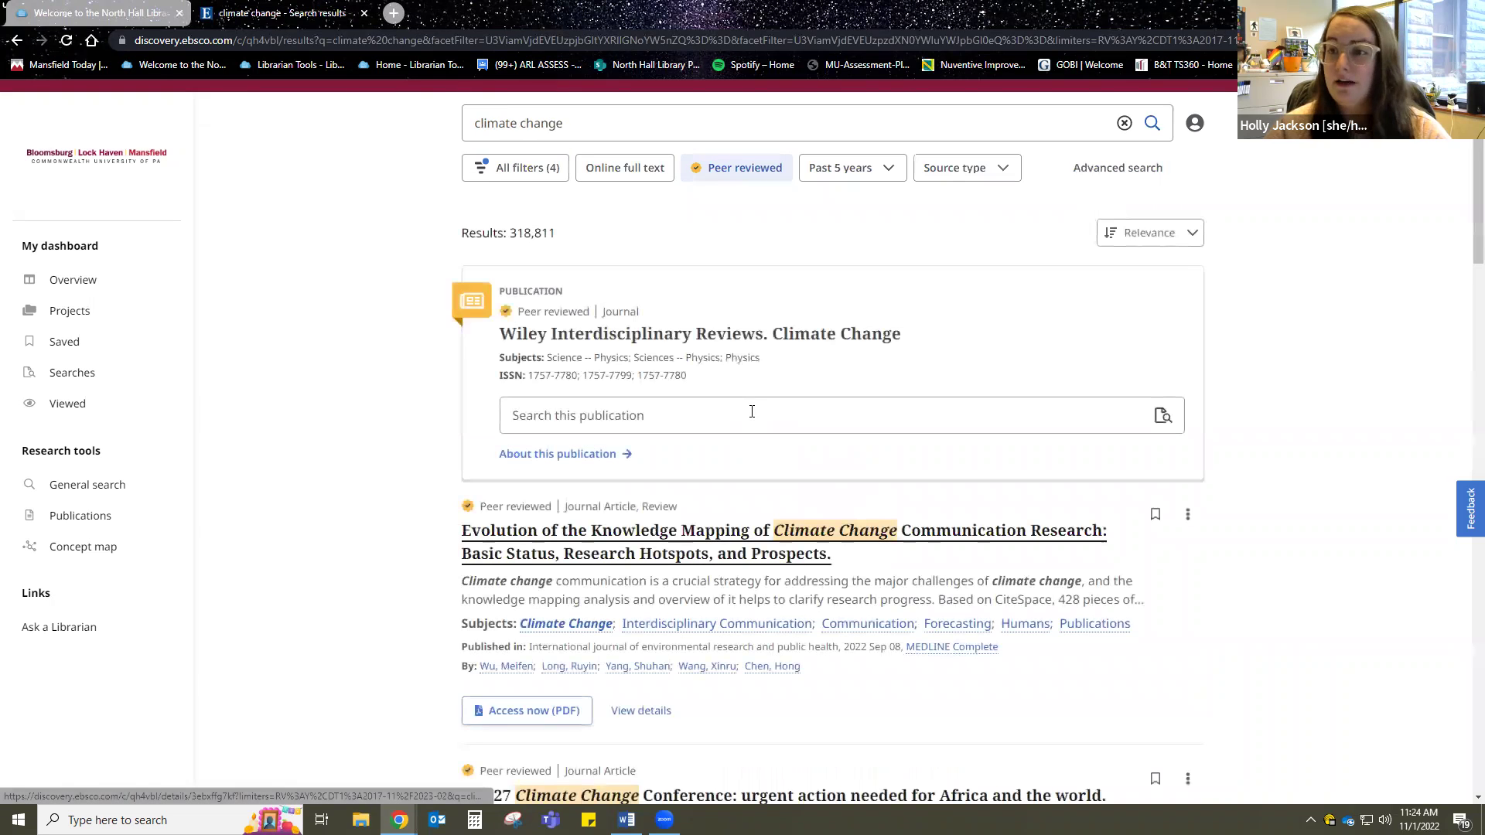
{"action": "scroll", "coordinate": [752, 412], "scroll_direction": "down", "scroll_amount": 4}
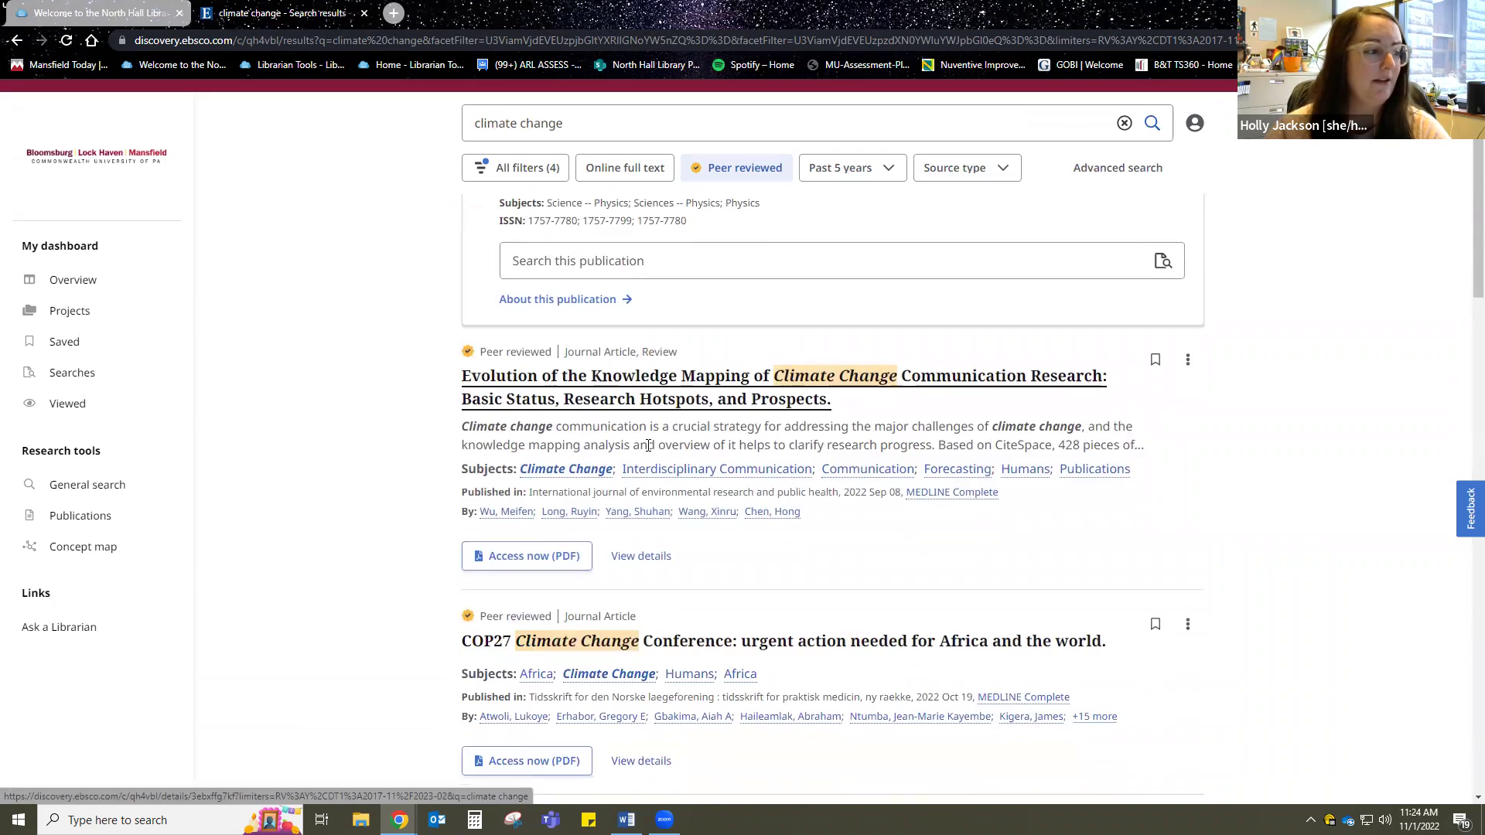
{"action": "scroll", "coordinate": [545, 406], "scroll_direction": "down", "scroll_amount": 3}
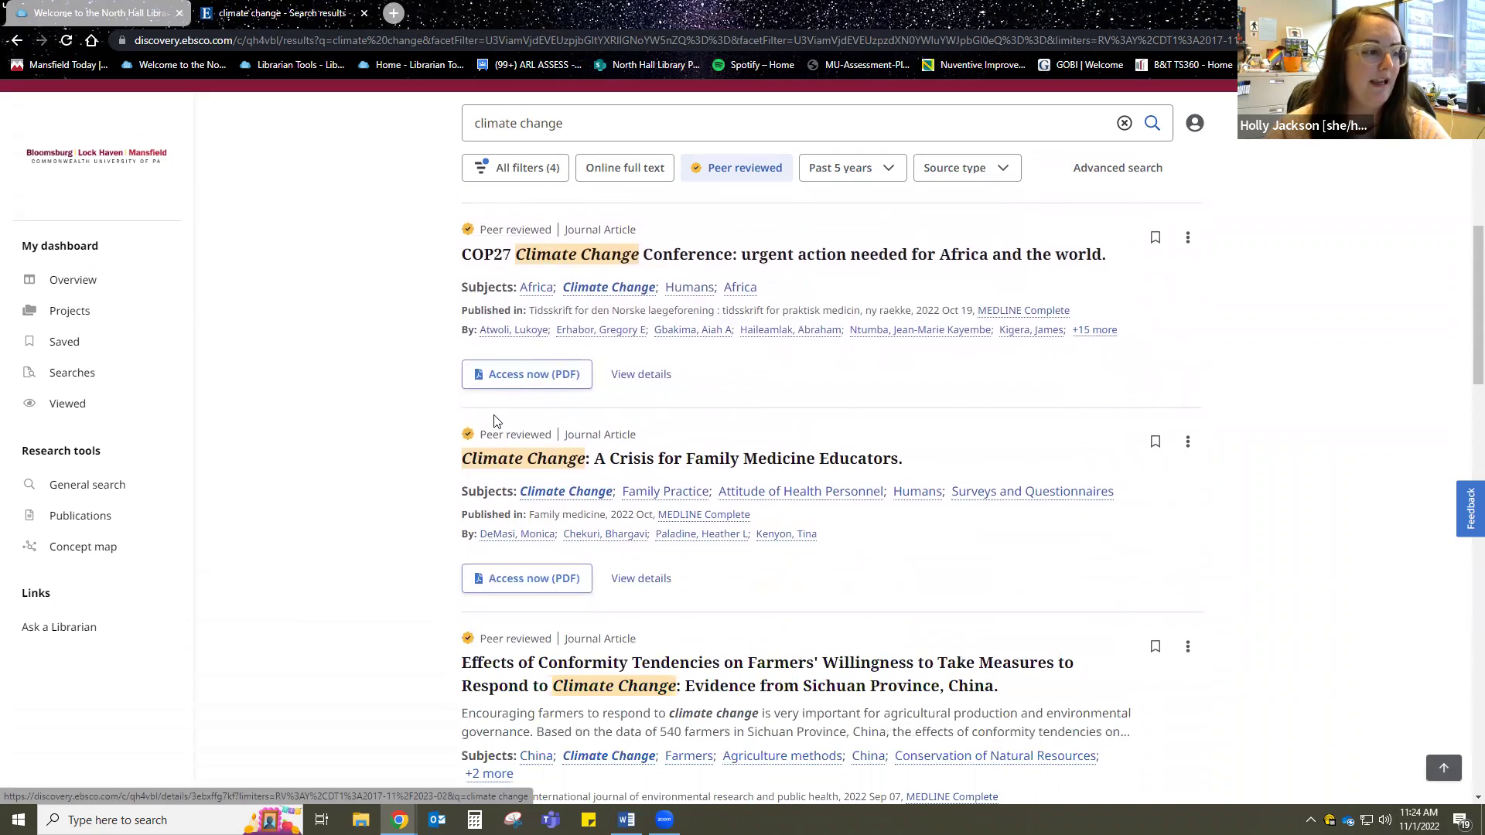
{"action": "scroll", "coordinate": [639, 422], "scroll_direction": "down", "scroll_amount": 10}
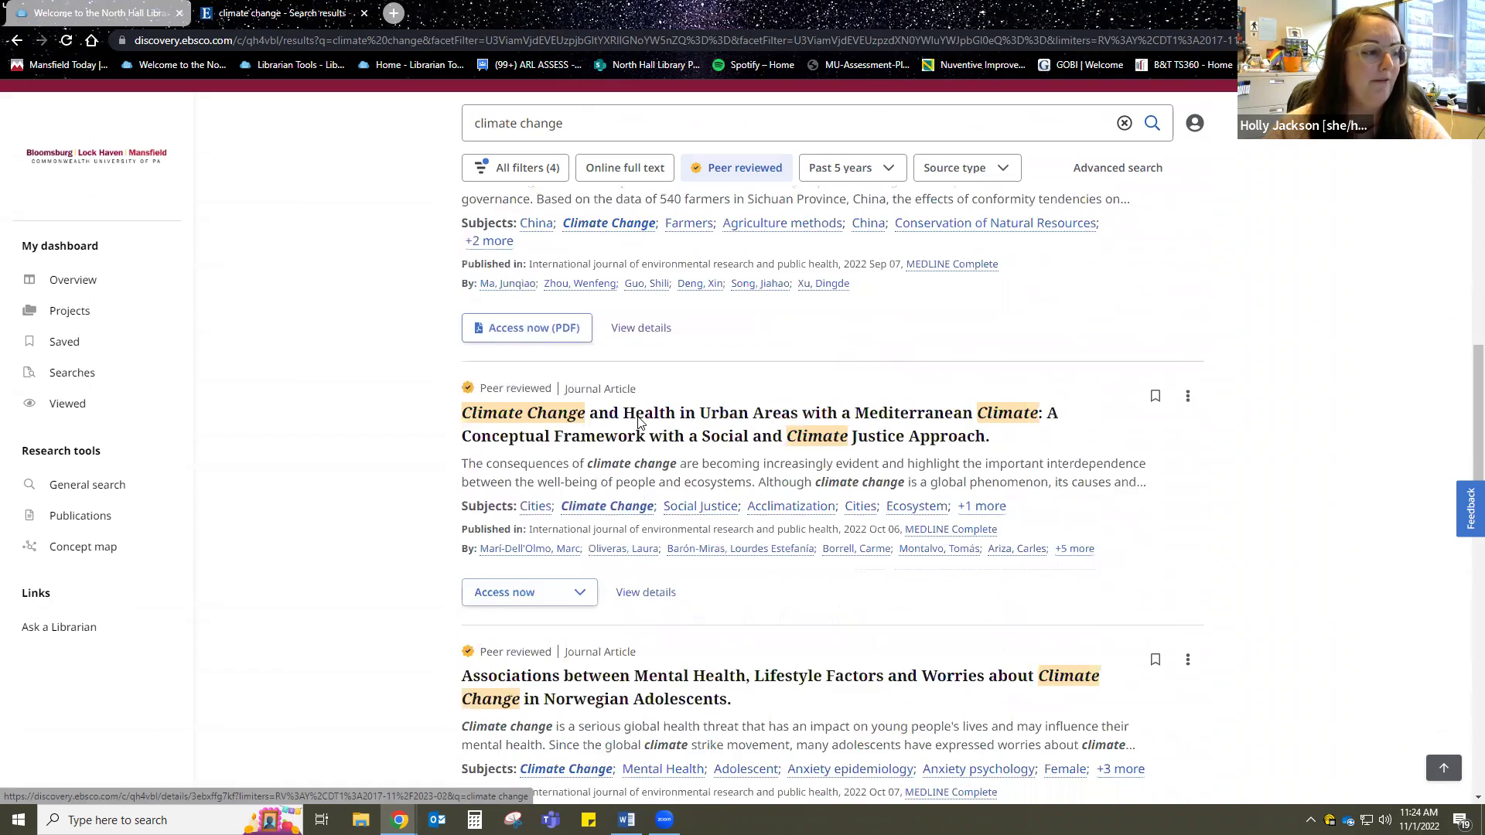
Step: Compare Access now options for four articles, including the Overton data and Adapting by Their Bootstraps articles
{"action": "left_click", "coordinate": [545, 356]}
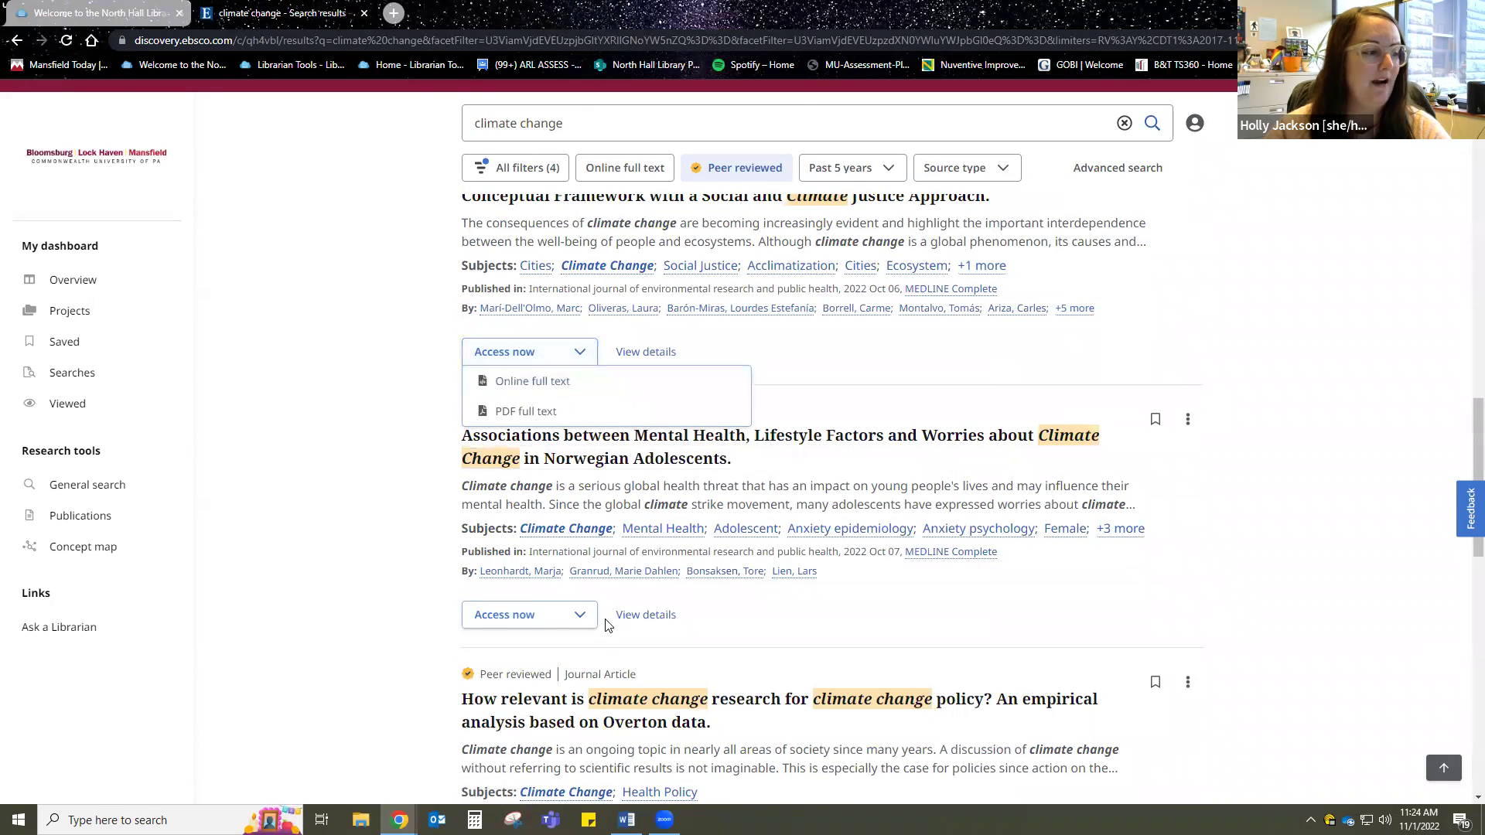
{"action": "left_click", "coordinate": [571, 615]}
{"action": "scroll", "coordinate": [573, 604], "scroll_direction": "down", "scroll_amount": 4}
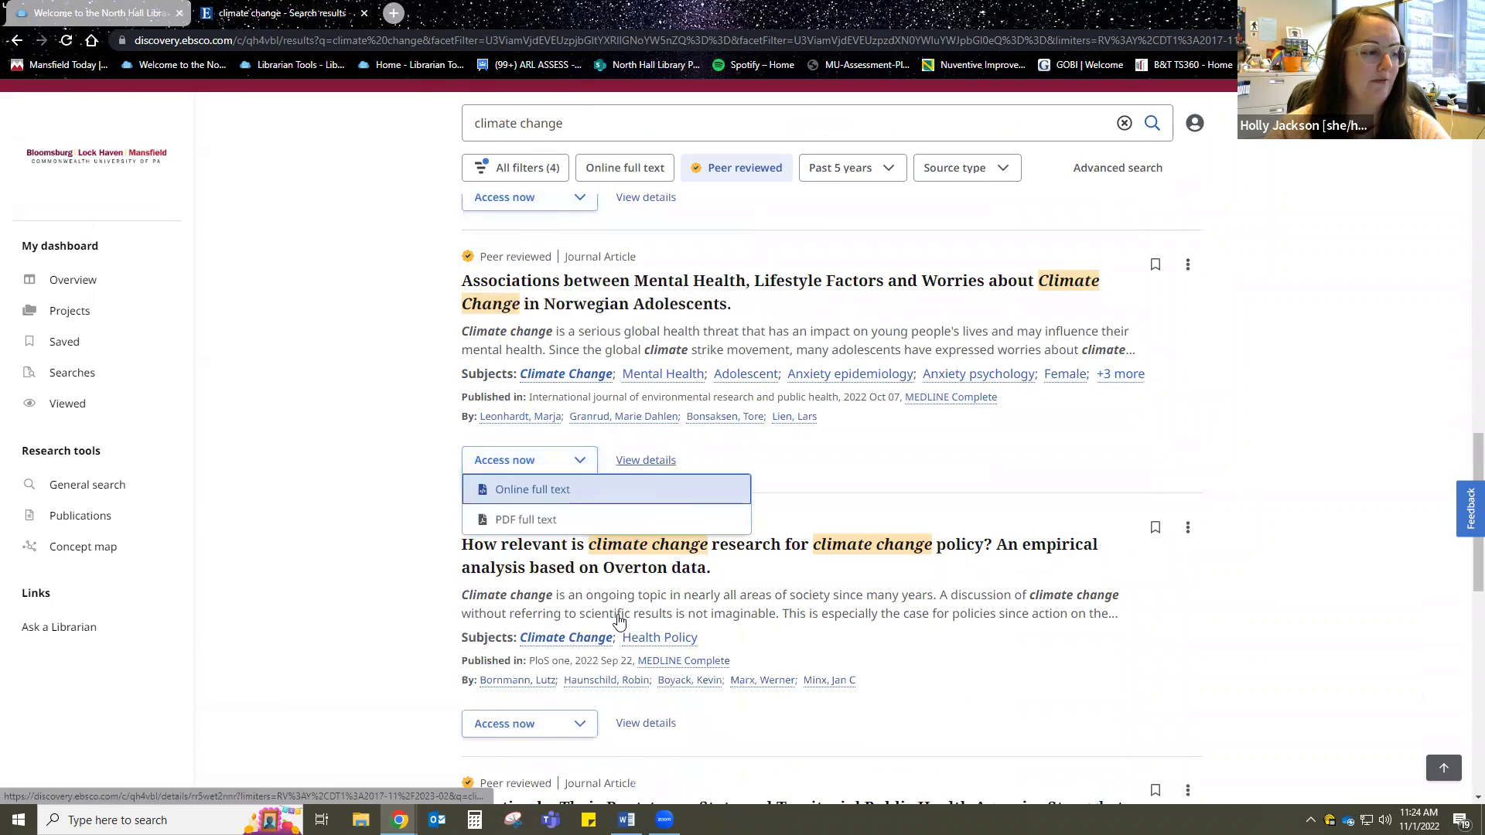
{"action": "scroll", "coordinate": [564, 541], "scroll_direction": "down", "scroll_amount": 1}
{"action": "left_click", "coordinate": [571, 490]}
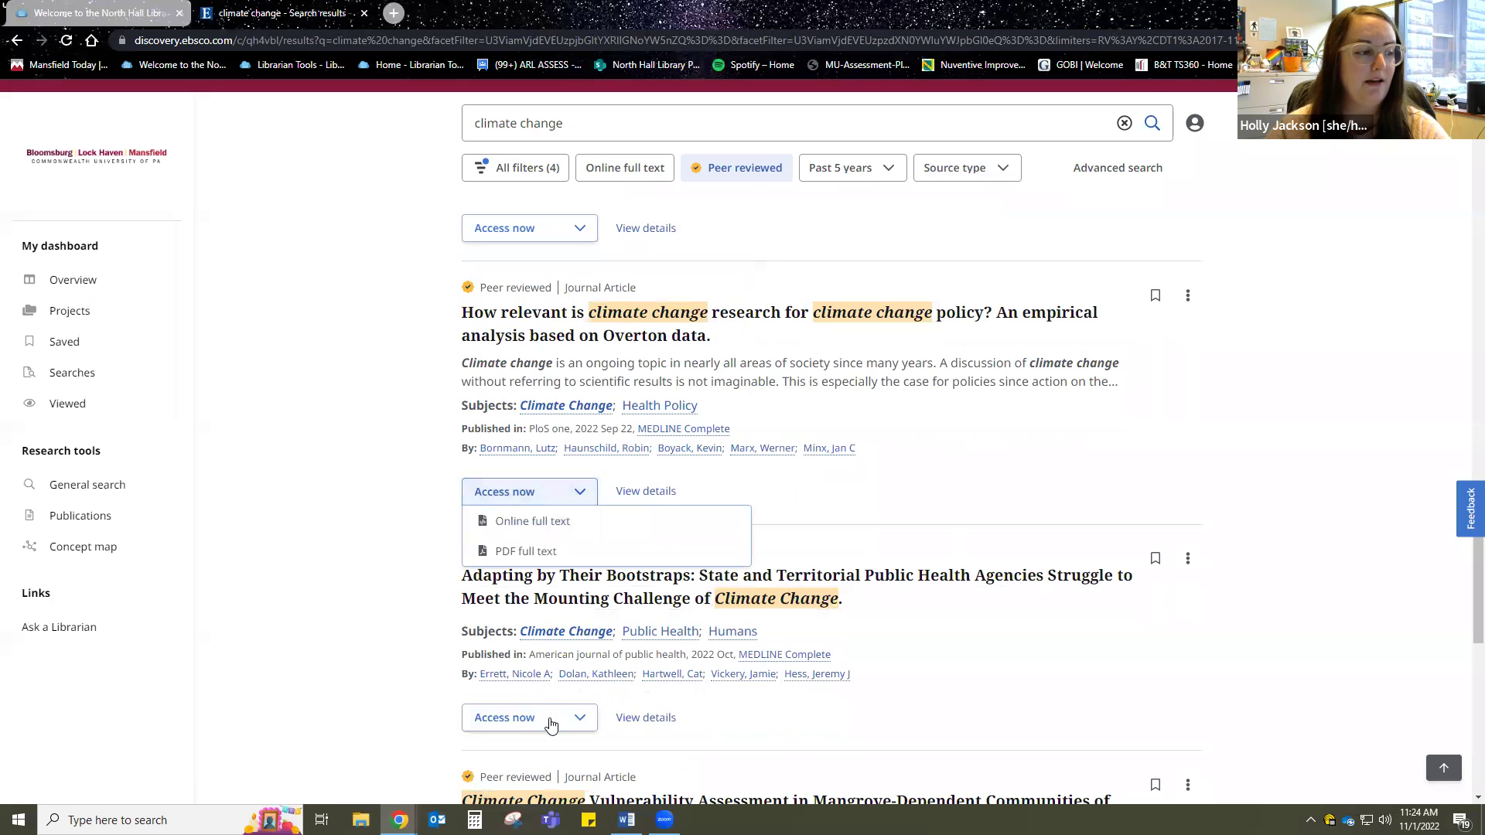
{"action": "left_click", "coordinate": [585, 715]}
{"action": "scroll", "coordinate": [721, 704], "scroll_direction": "down", "scroll_amount": 2}
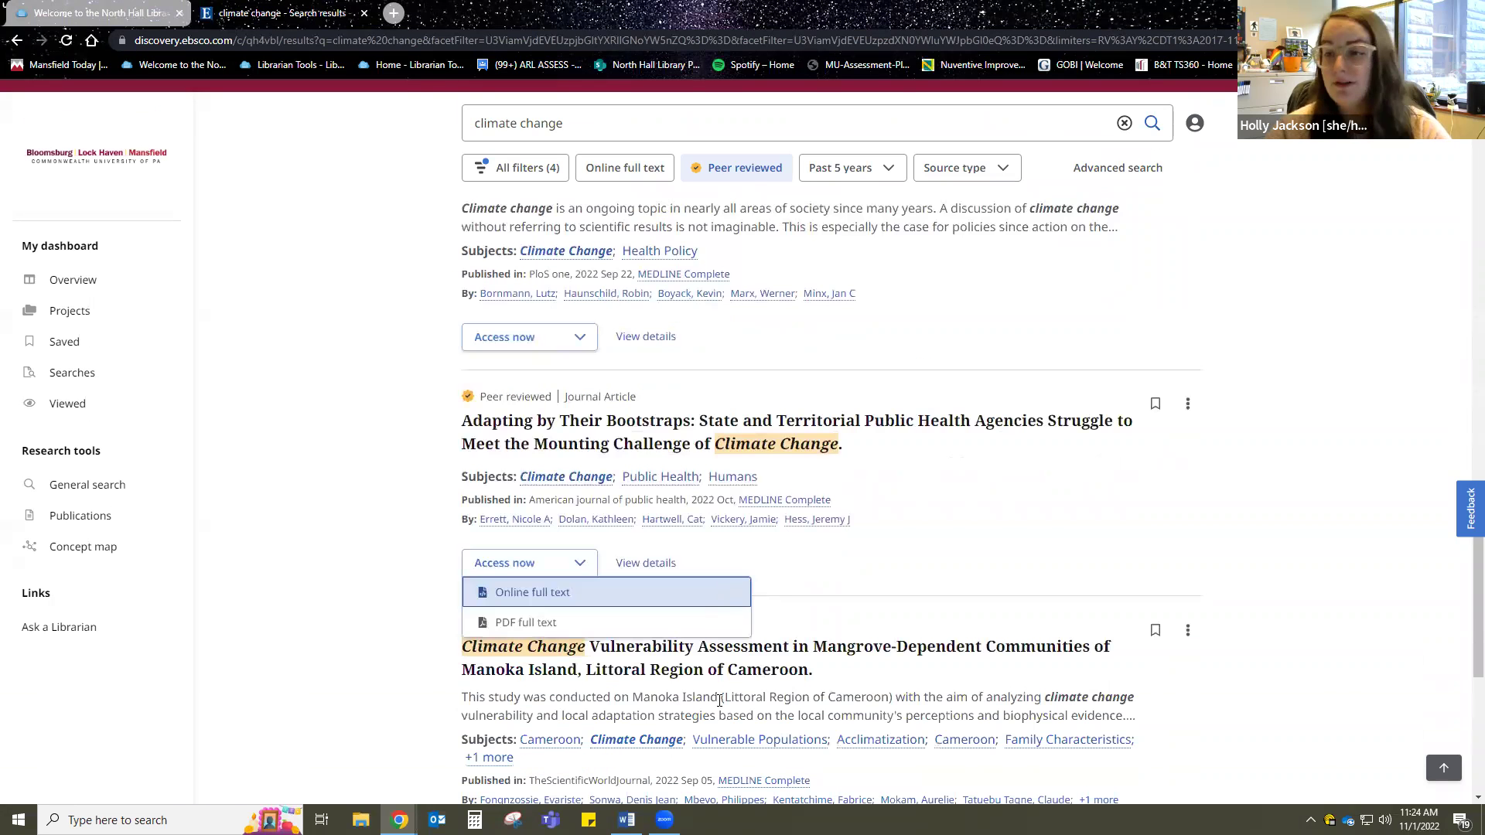
{"action": "scroll", "coordinate": [721, 702], "scroll_direction": "up", "scroll_amount": 15}
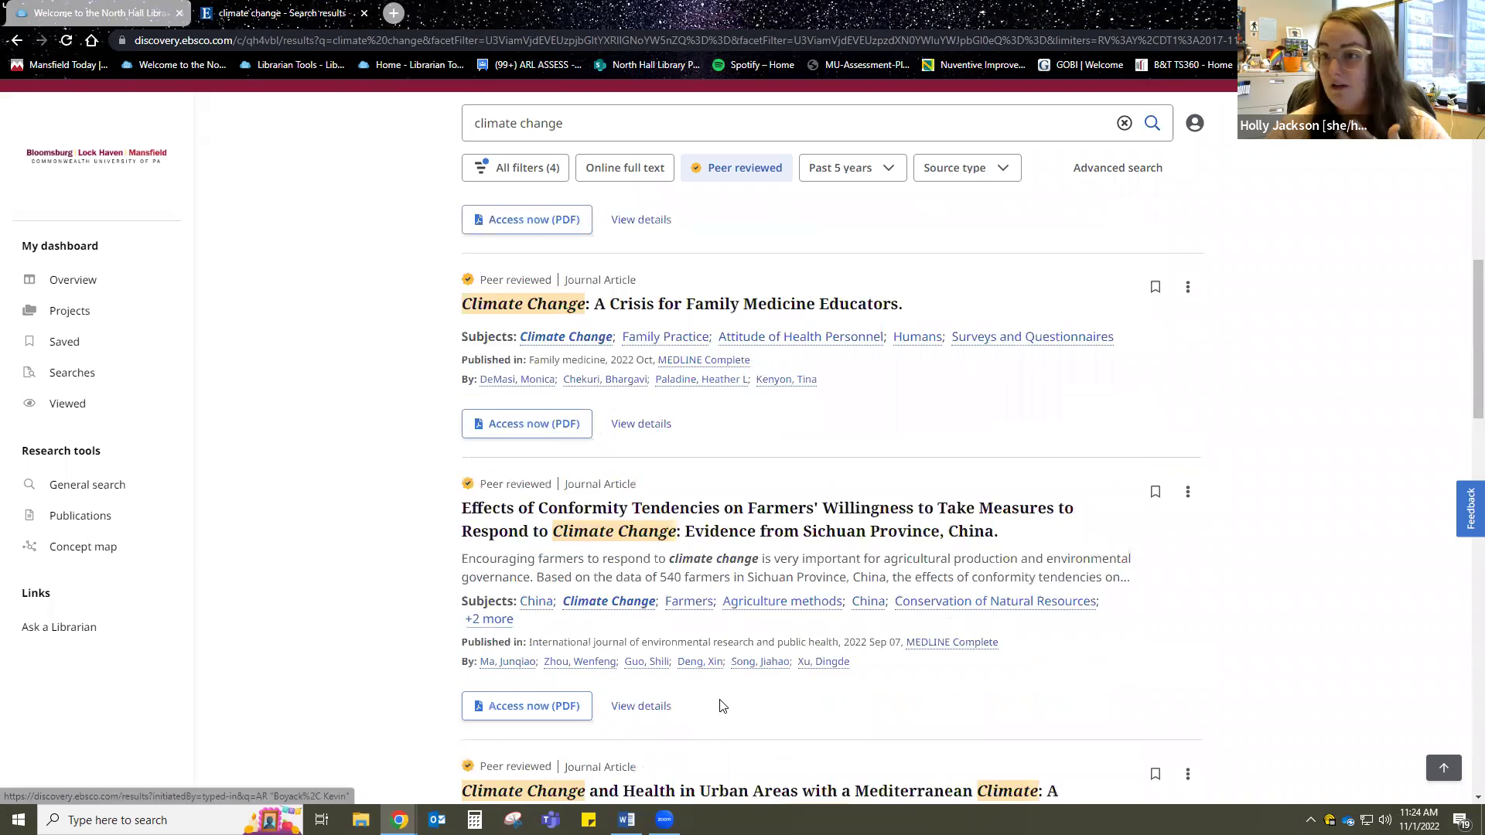
{"action": "scroll", "coordinate": [721, 704], "scroll_direction": "up", "scroll_amount": 3}
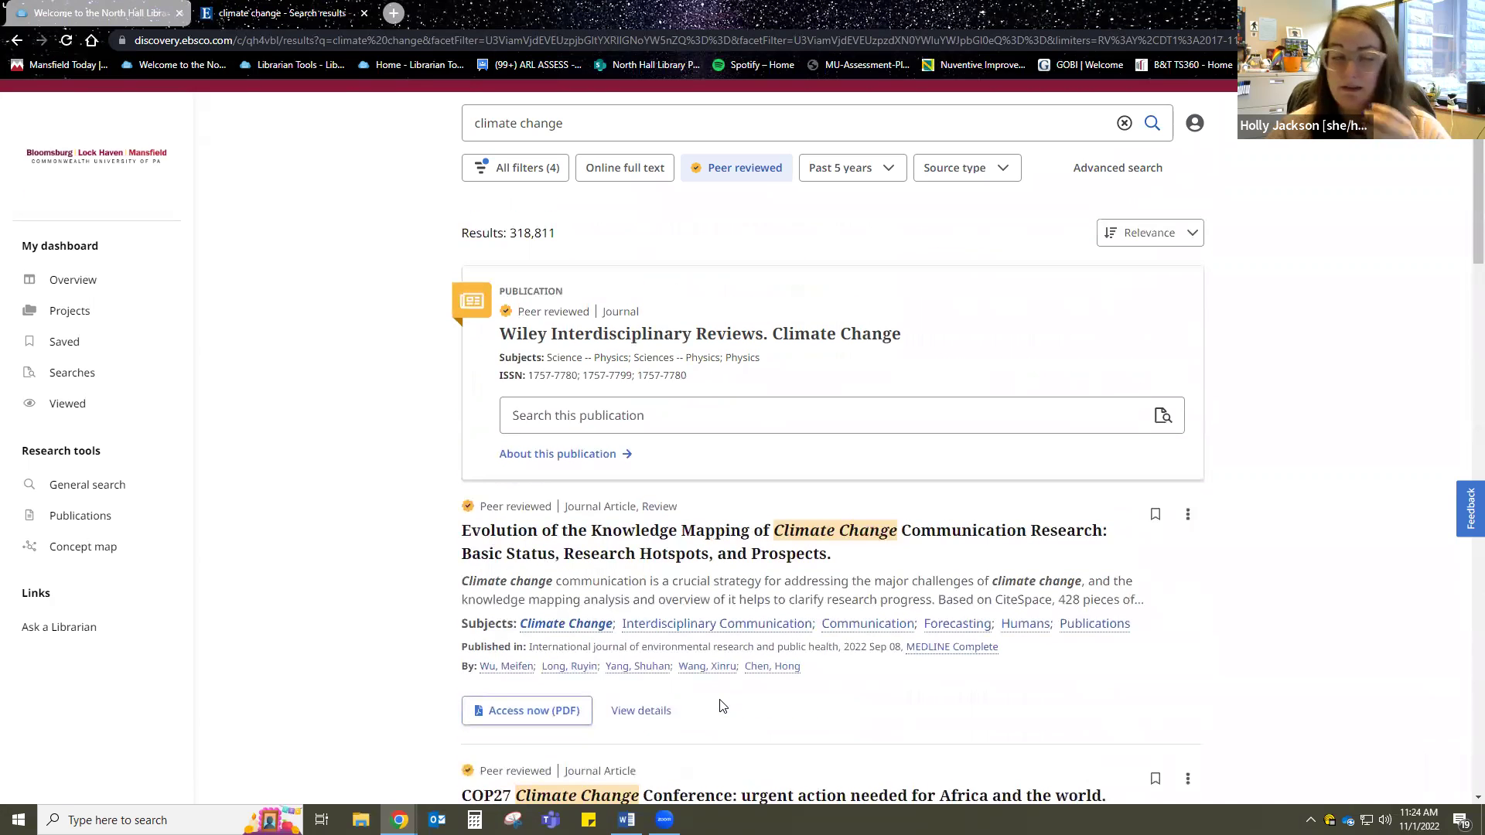
Step: Review the recent searches history, then list the articles viewed this session
{"action": "left_click", "coordinate": [136, 377]}
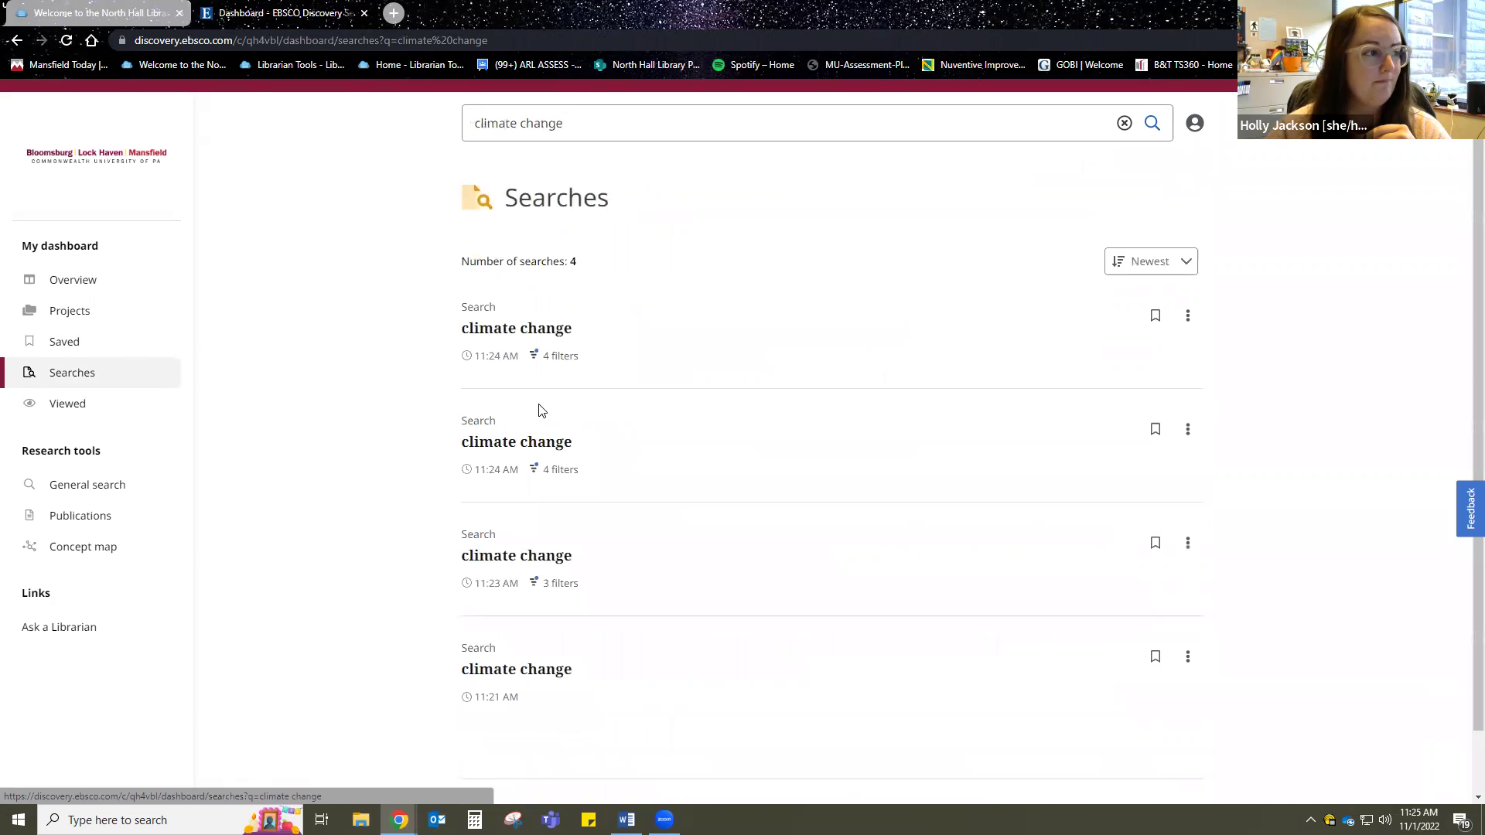
{"action": "scroll", "coordinate": [611, 472], "scroll_direction": "down", "scroll_amount": 1}
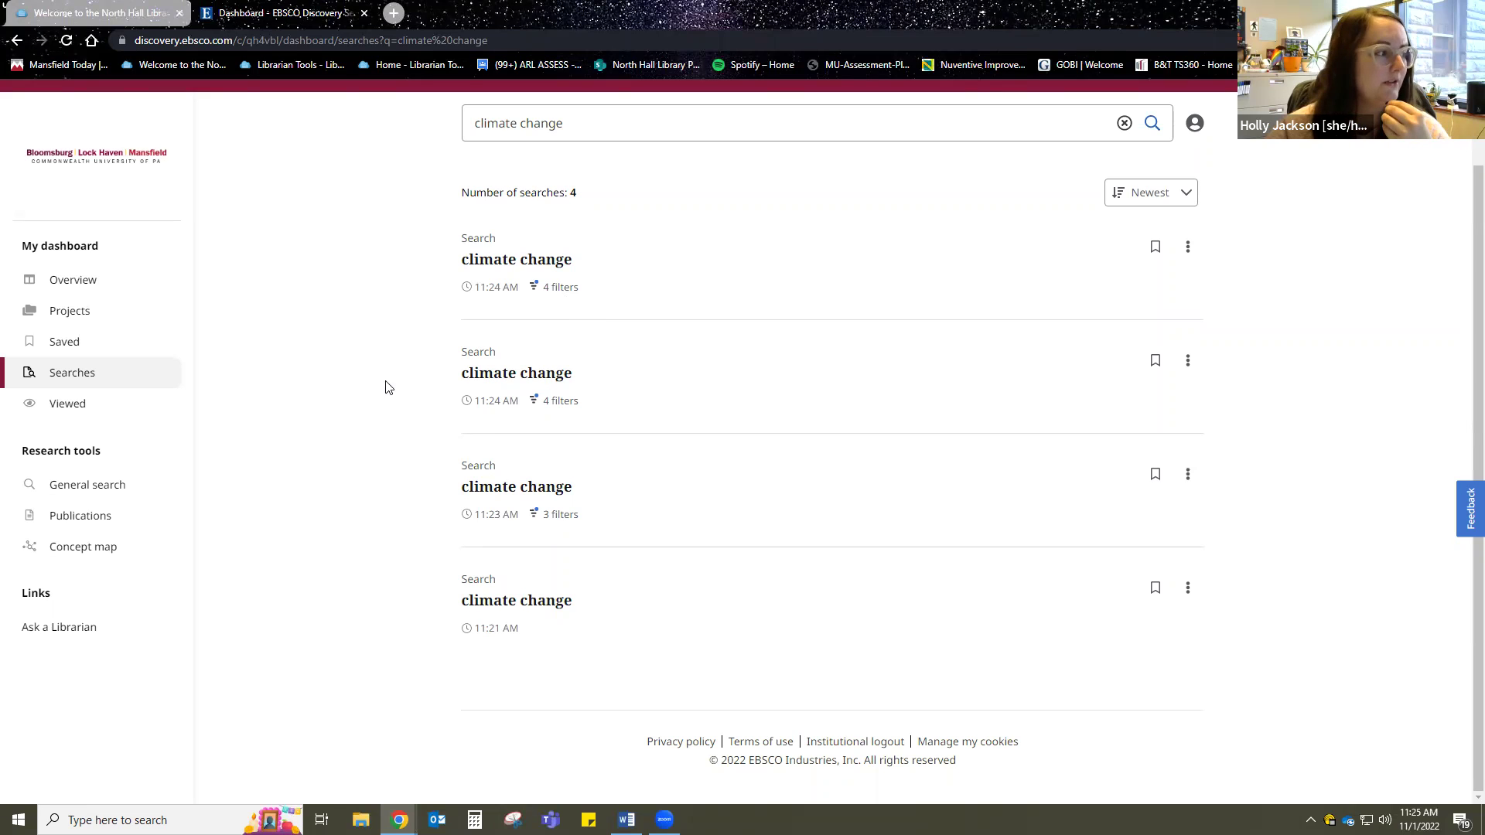
{"action": "left_click", "coordinate": [169, 408]}
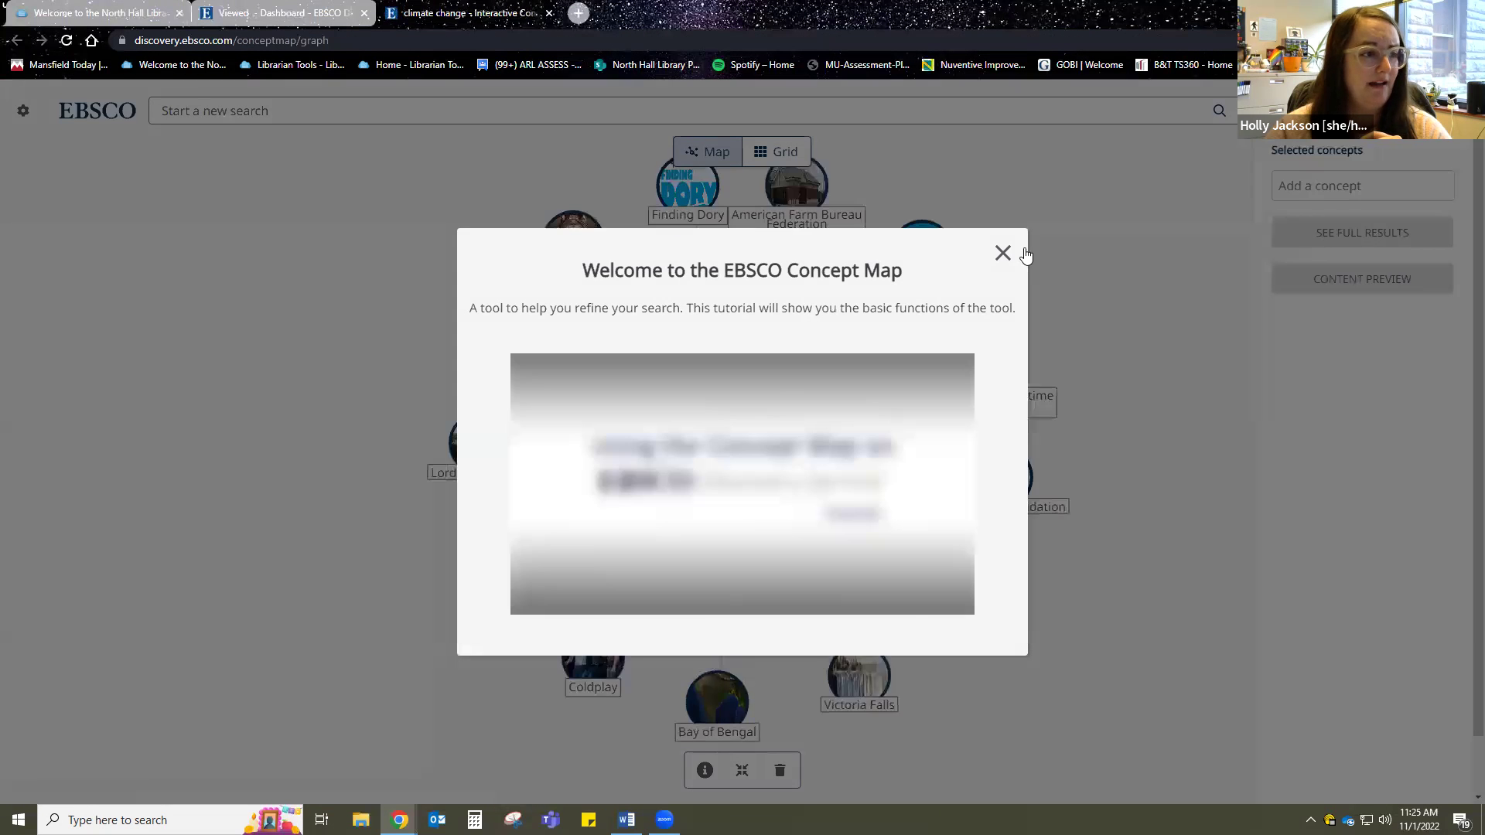
Step: Dismiss the concept map welcome tutorial and close the concept map tab
{"action": "left_click", "coordinate": [1003, 253]}
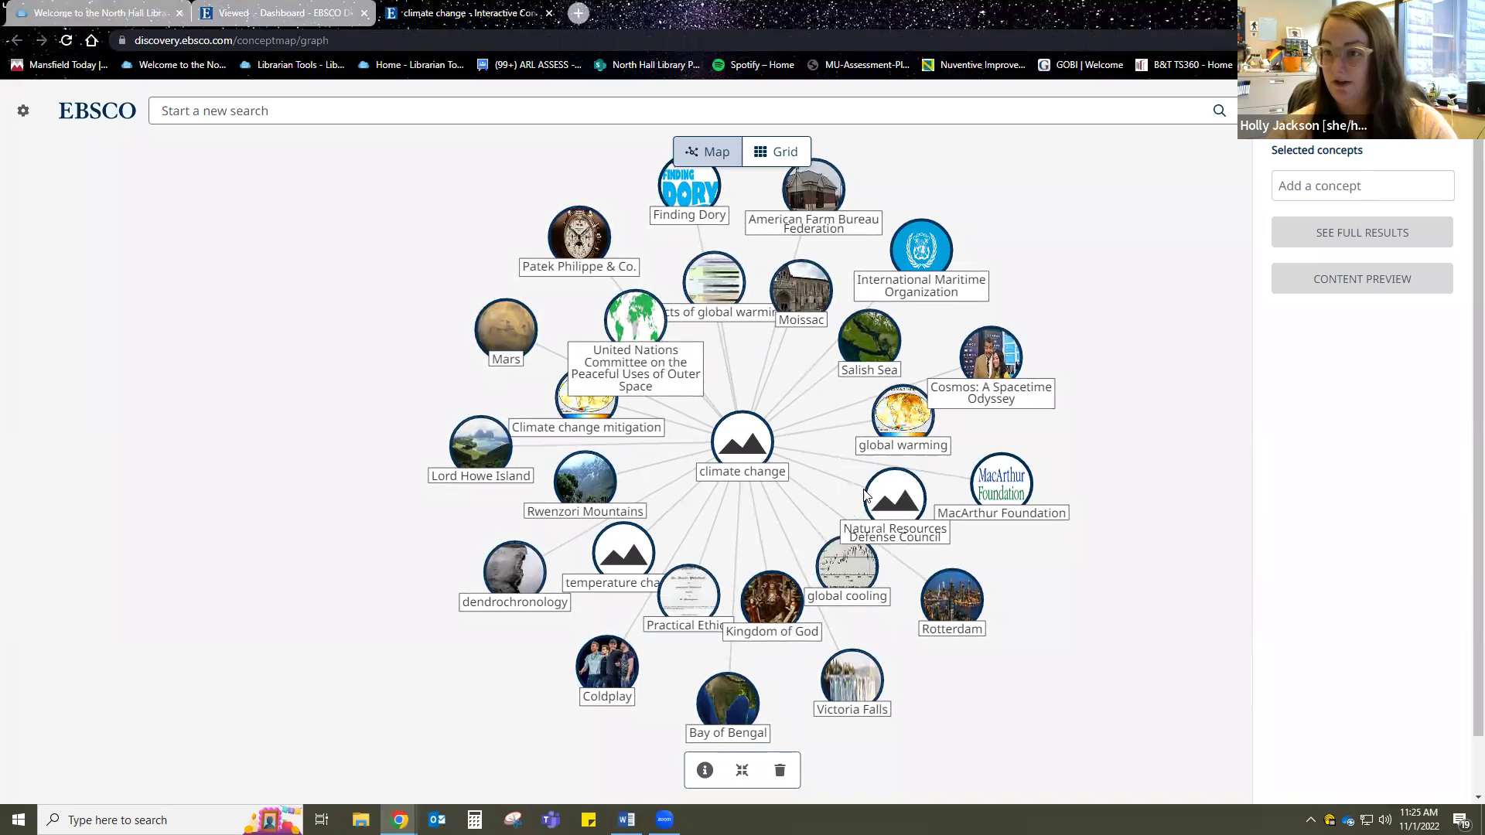
{"action": "left_click", "coordinate": [549, 14]}
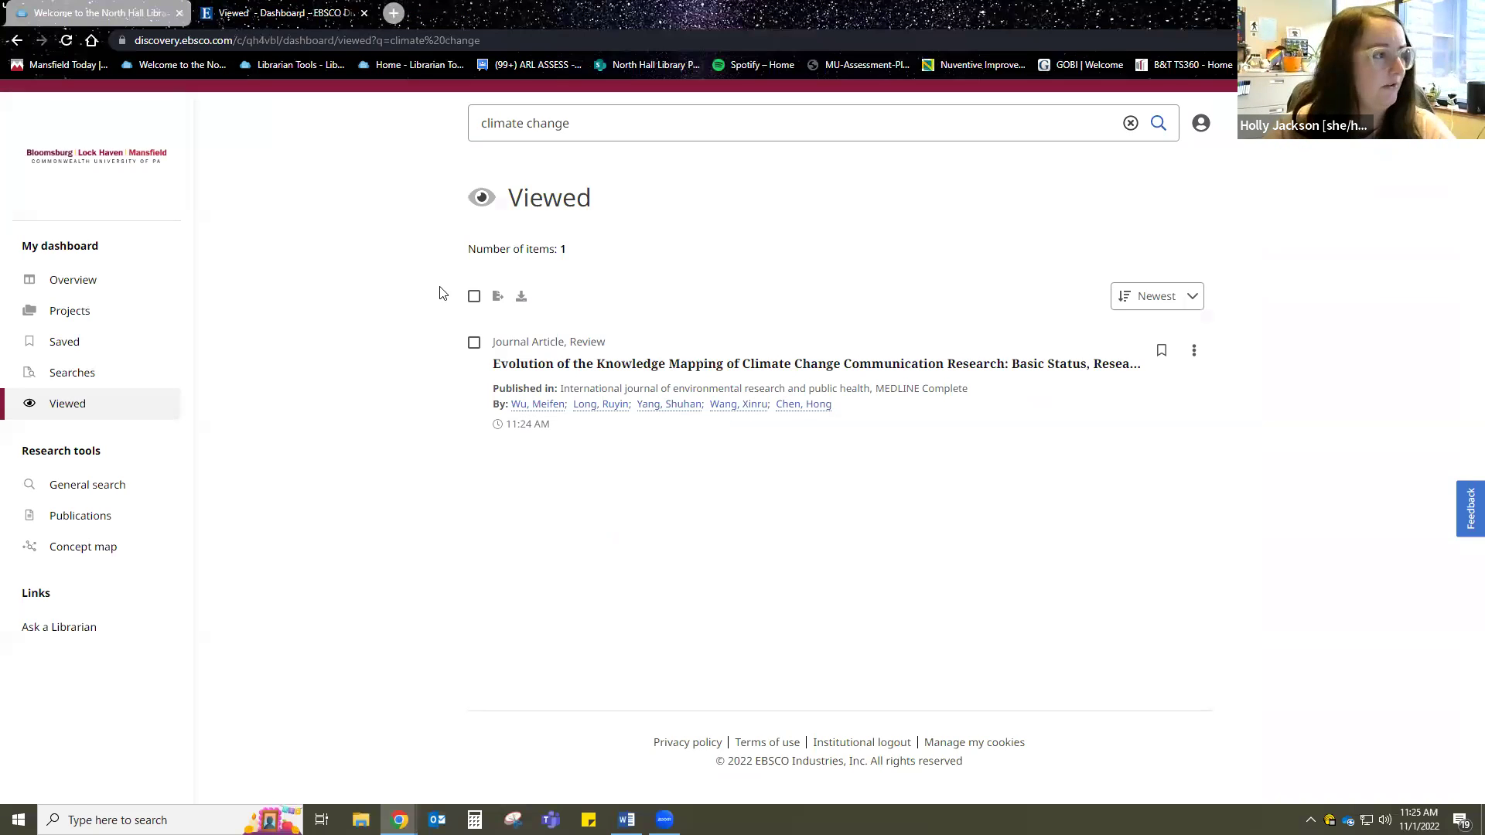
Step: Return to the general search page via Overview, then bring up the Word Venn diagram document
{"action": "left_click", "coordinate": [92, 284]}
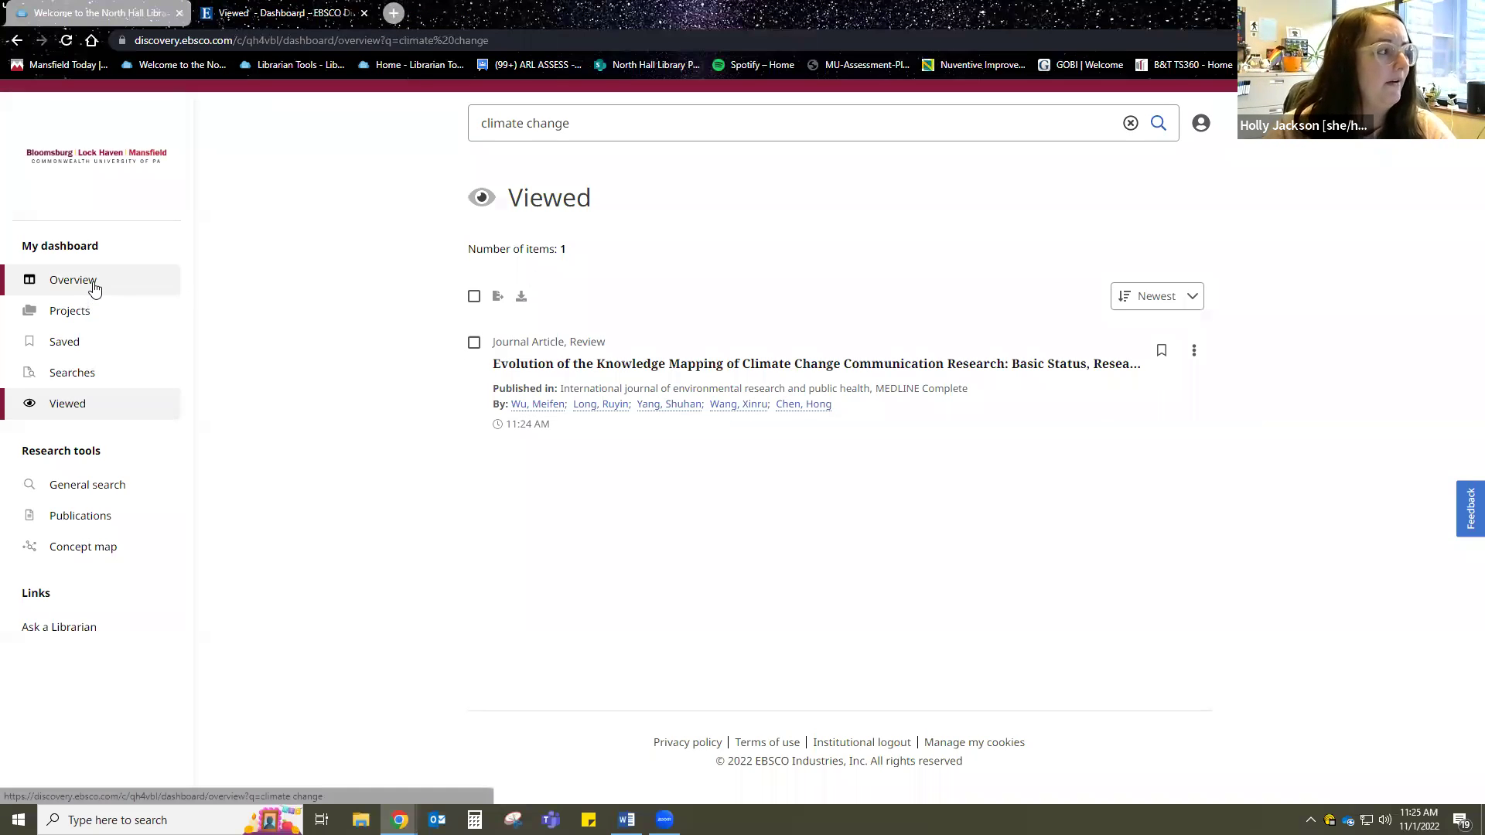
{"action": "left_click", "coordinate": [51, 154]}
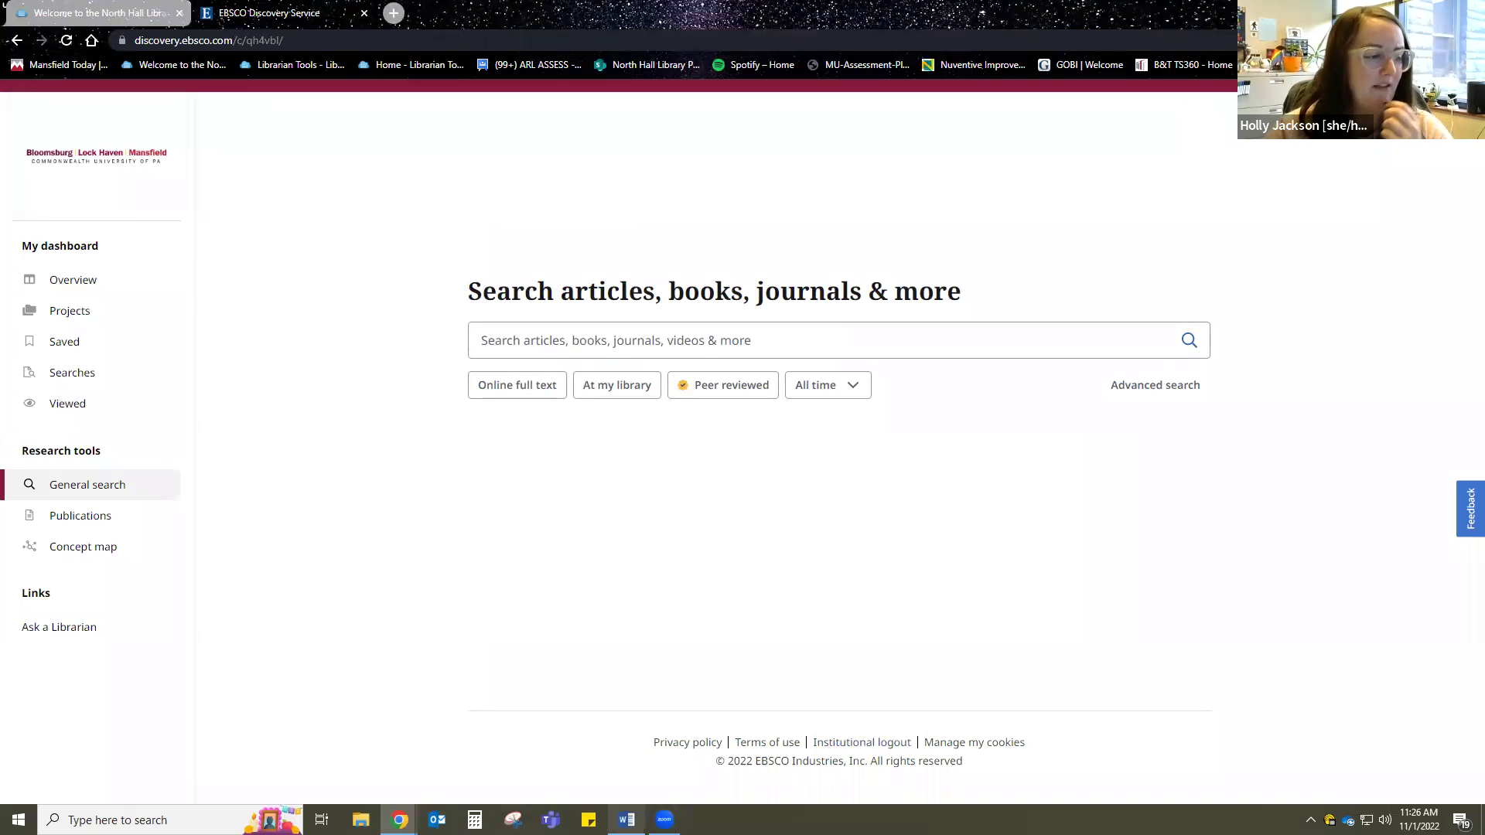
{"action": "mouse_move", "coordinate": [627, 820]}
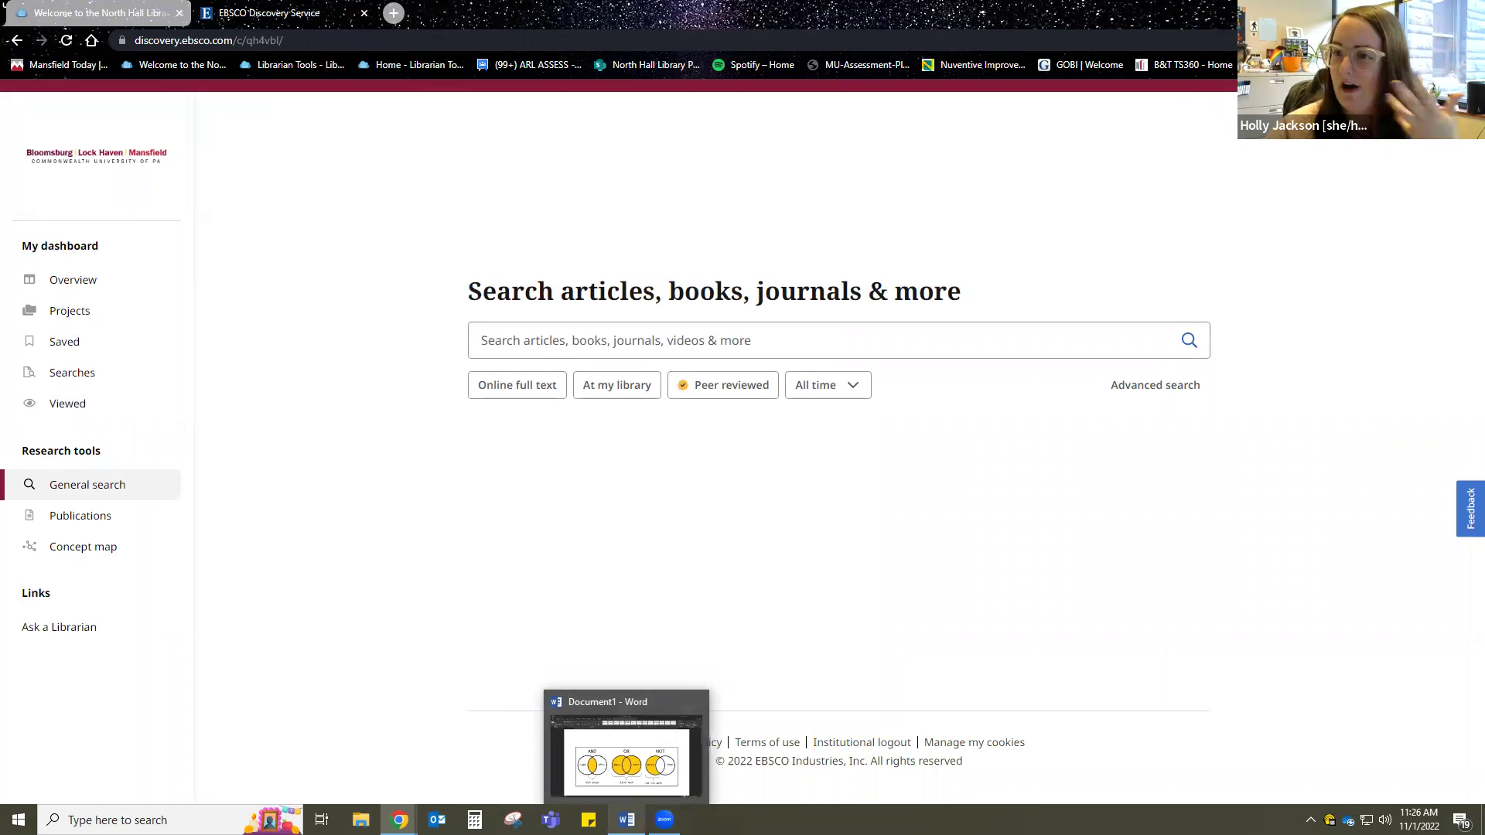
{"action": "left_click", "coordinate": [627, 820]}
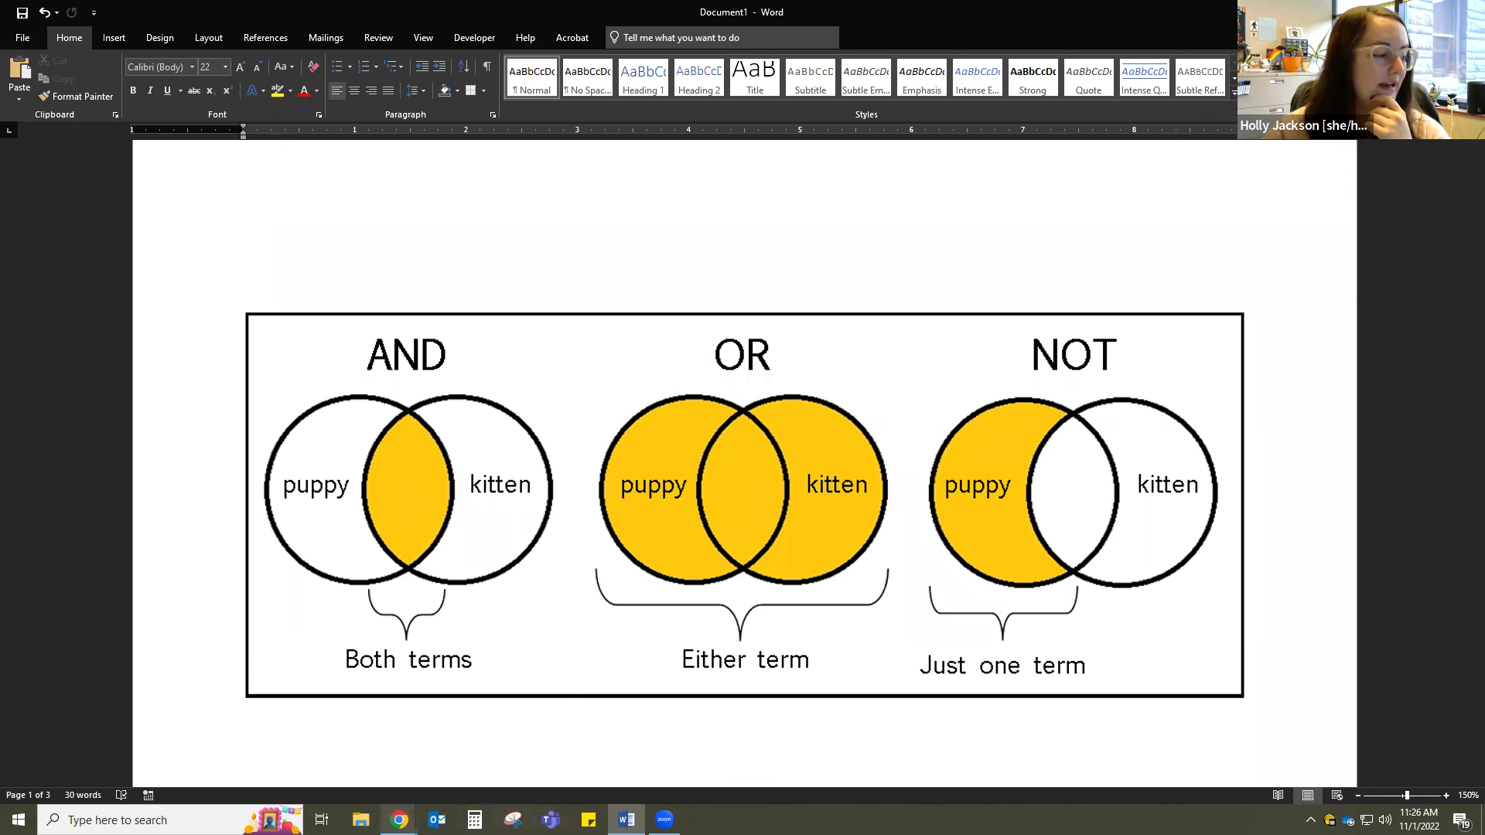
Step: Run a 'climate change' search on the EBSCO search page
{"action": "left_click", "coordinate": [481, 739]}
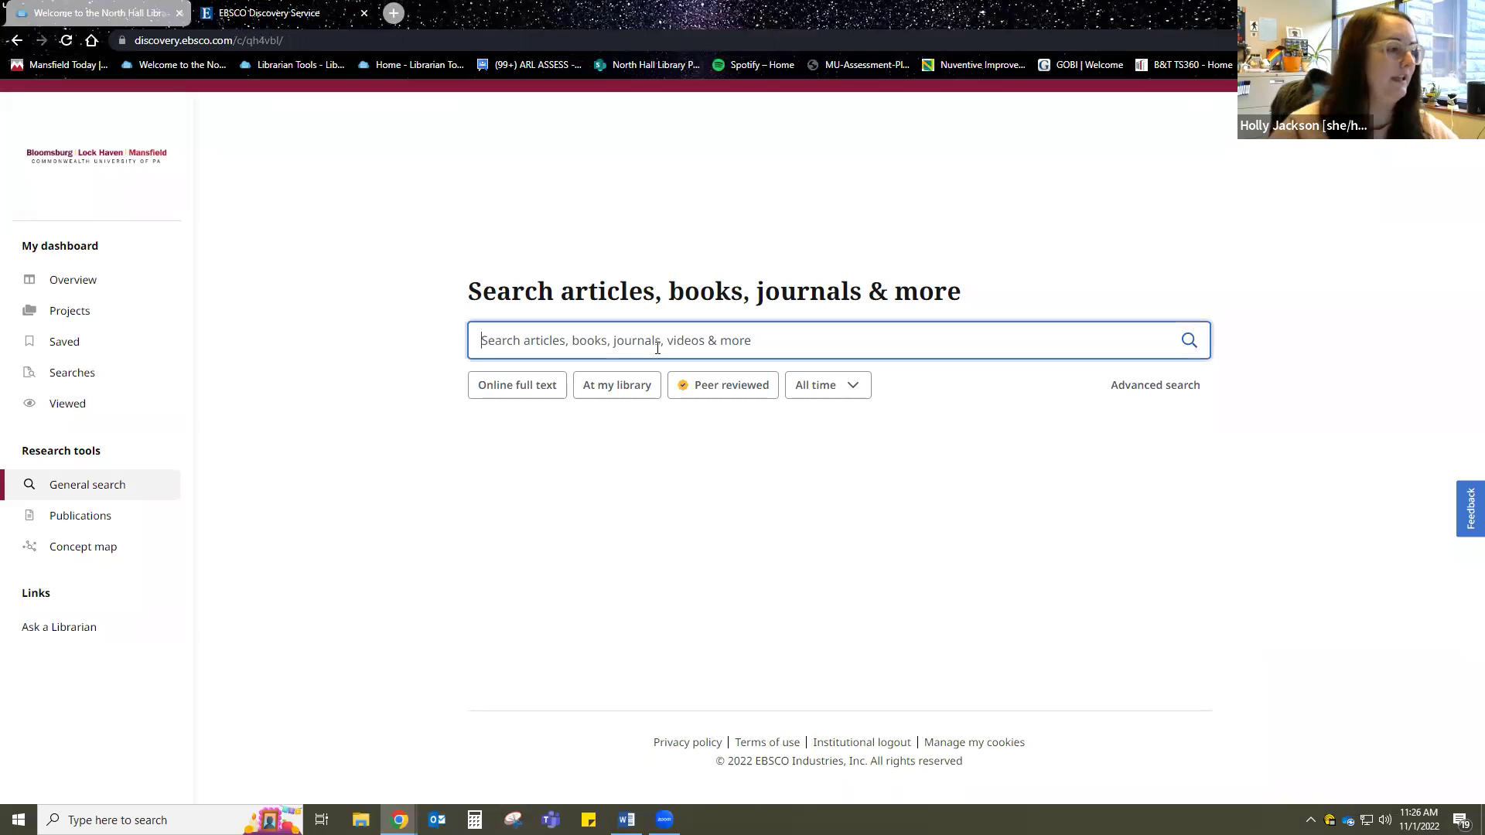
{"action": "type", "text": "clim"}
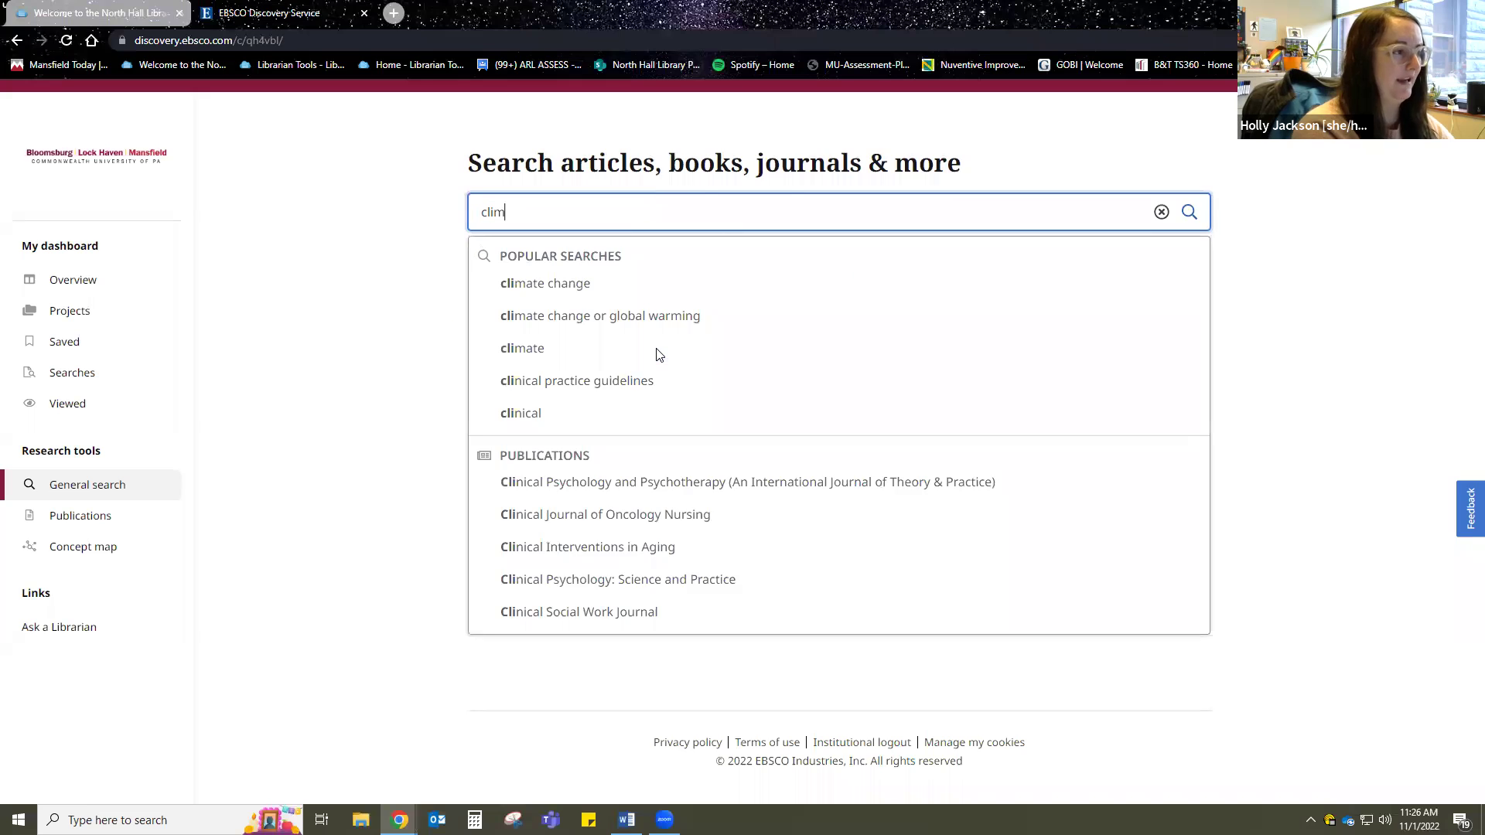
{"action": "type", "text": "ate change"}
{"action": "key", "text": "Return"}
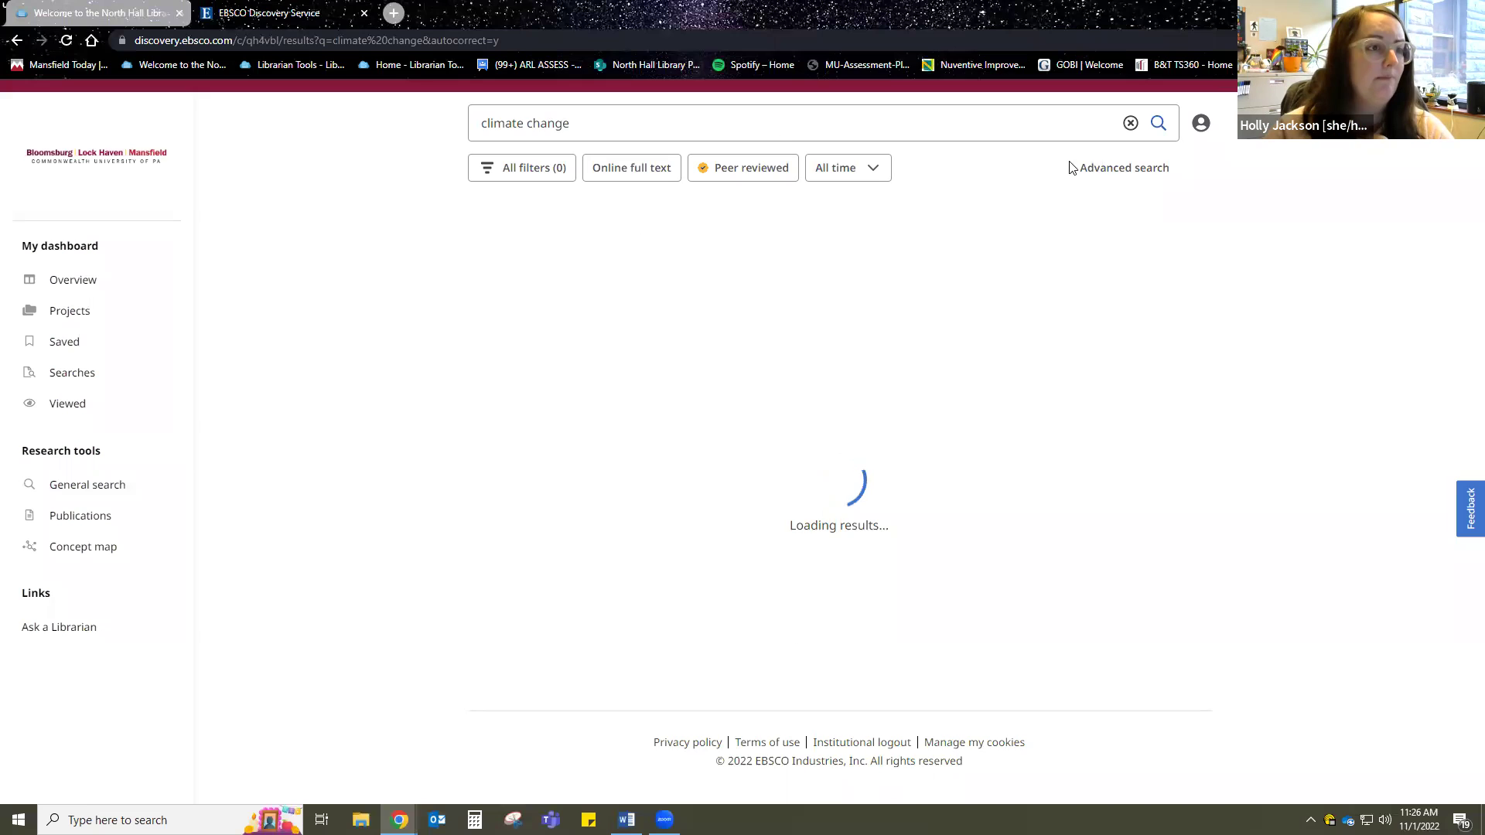
Step: In advanced search, cycle the second row's operator through OR to NOT, then return to Word
{"action": "left_click", "coordinate": [1116, 176]}
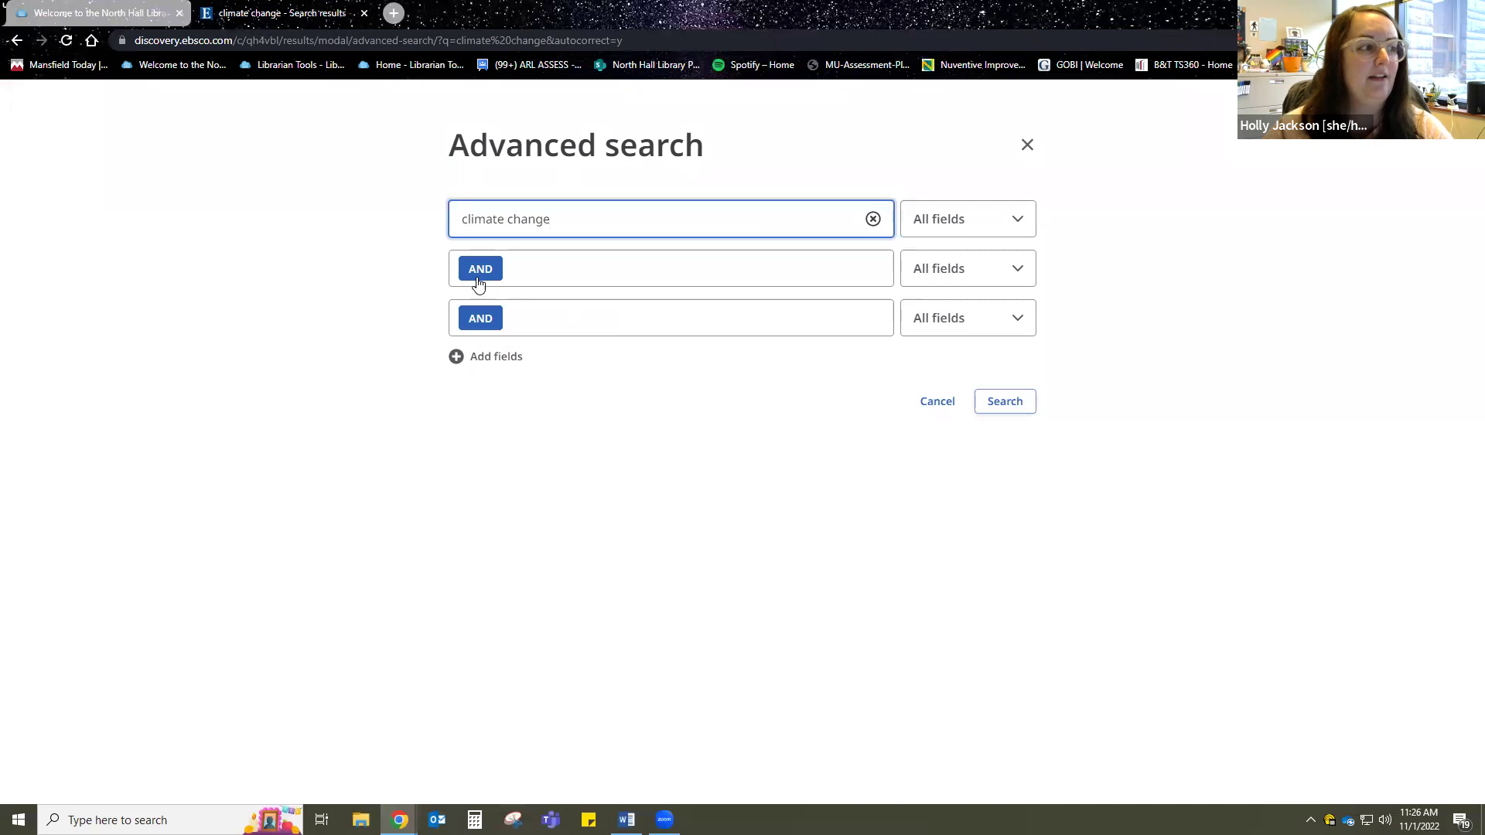
{"action": "left_click", "coordinate": [479, 275]}
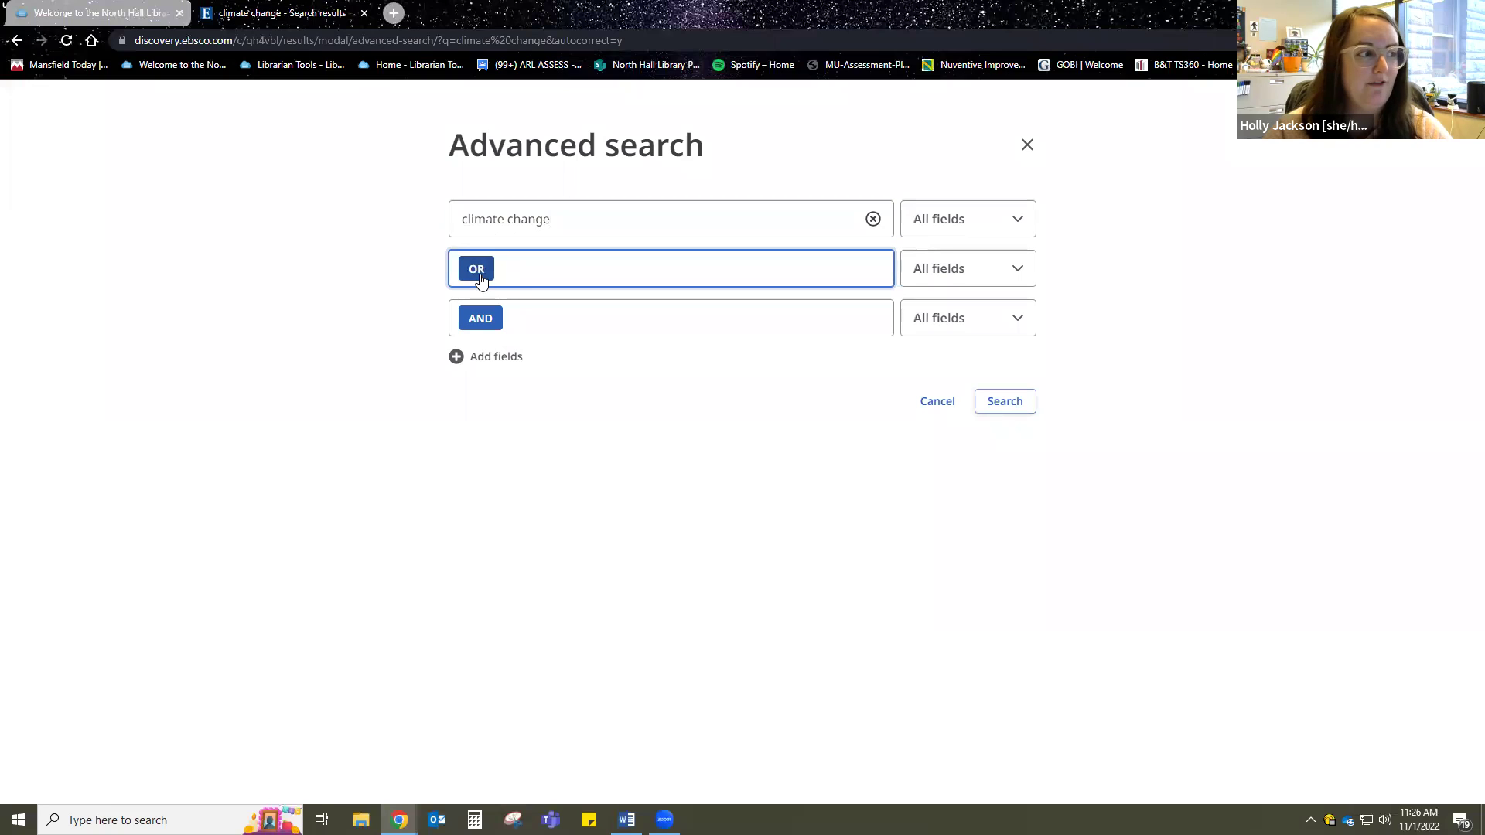
{"action": "left_click", "coordinate": [478, 270]}
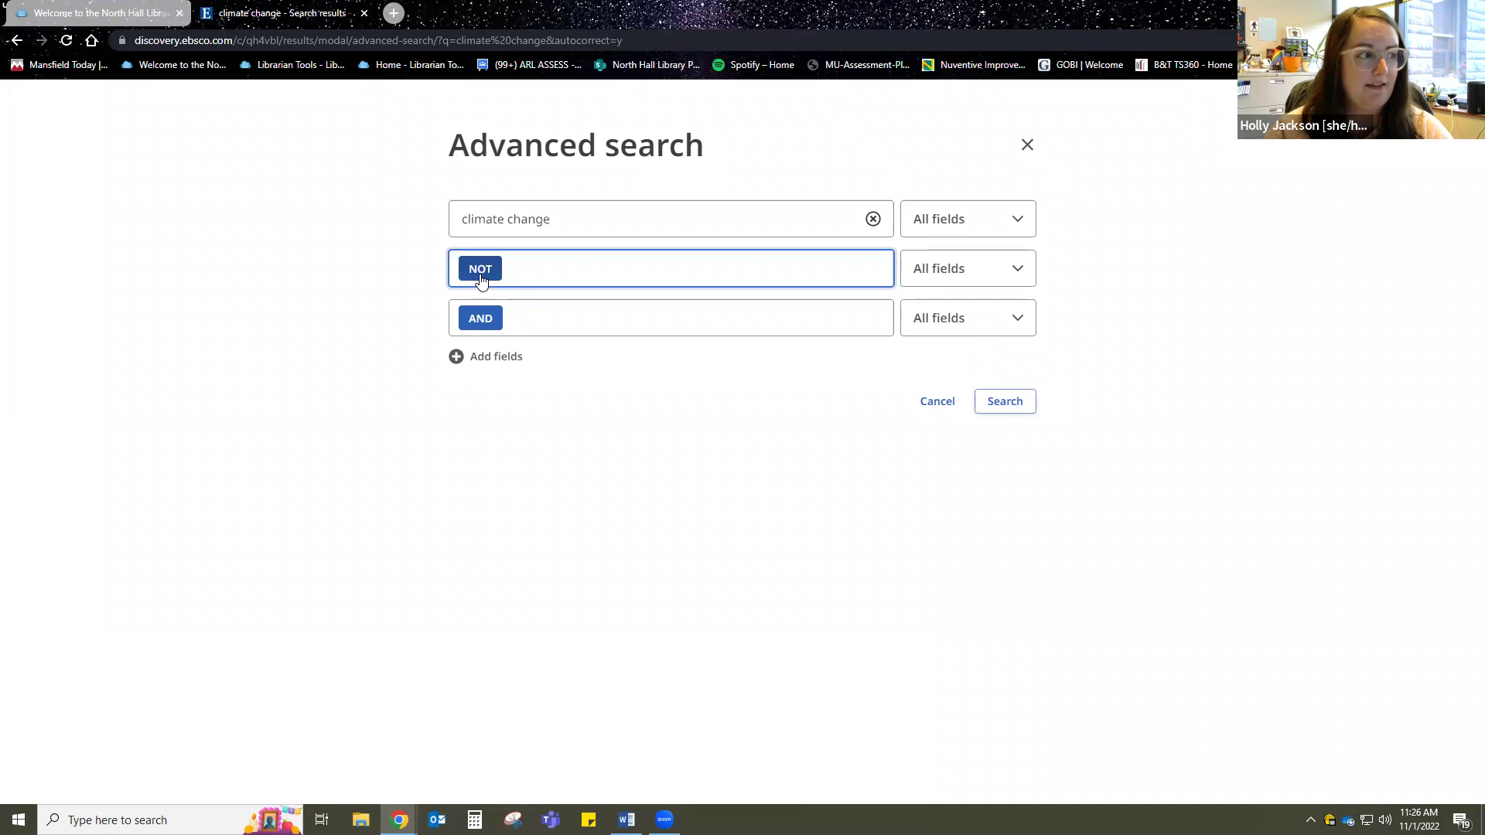
{"action": "left_click", "coordinate": [481, 275]}
{"action": "left_click", "coordinate": [480, 274]}
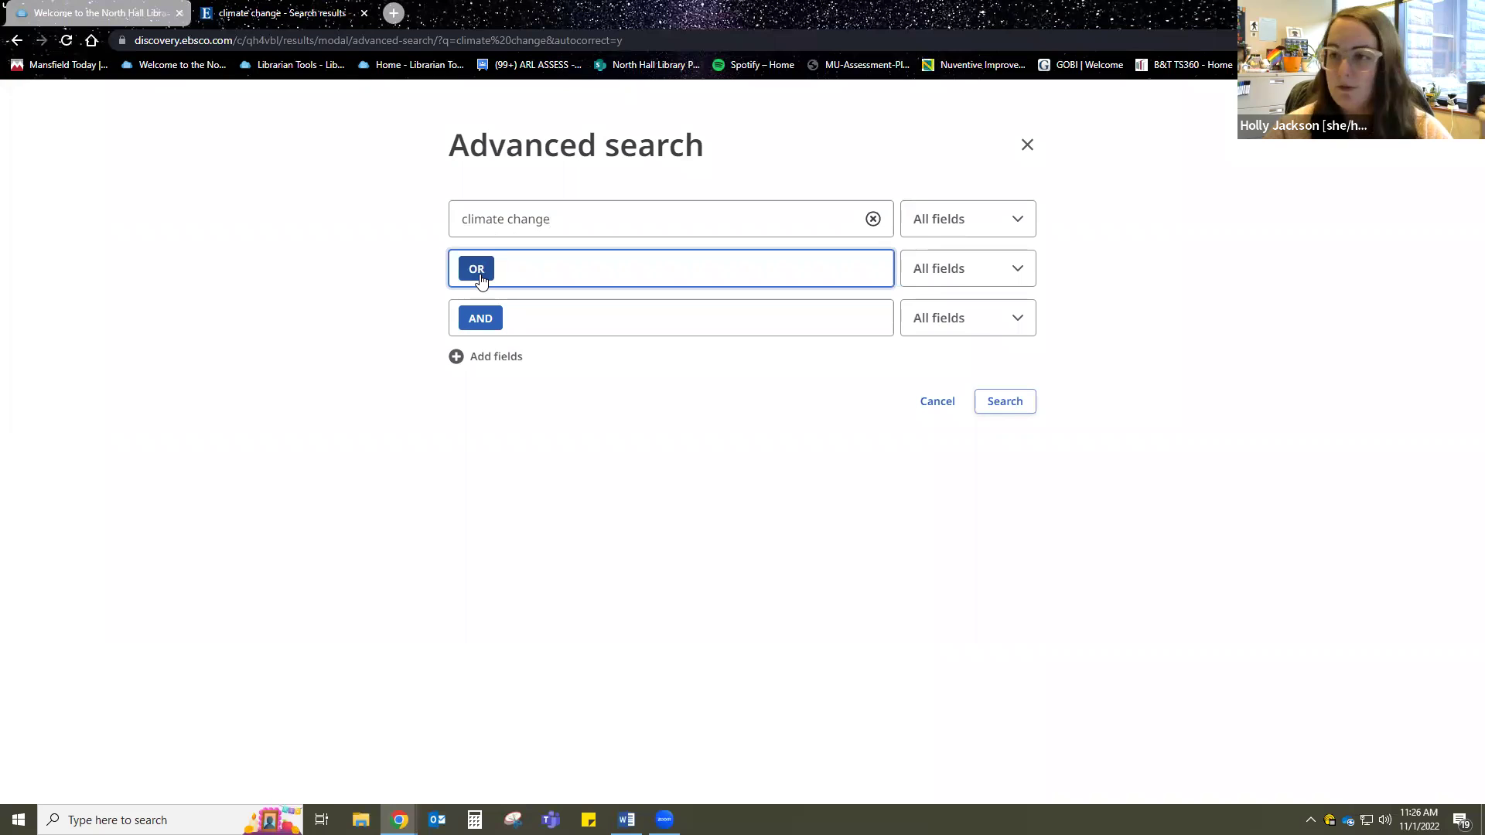
{"action": "left_click", "coordinate": [481, 277]}
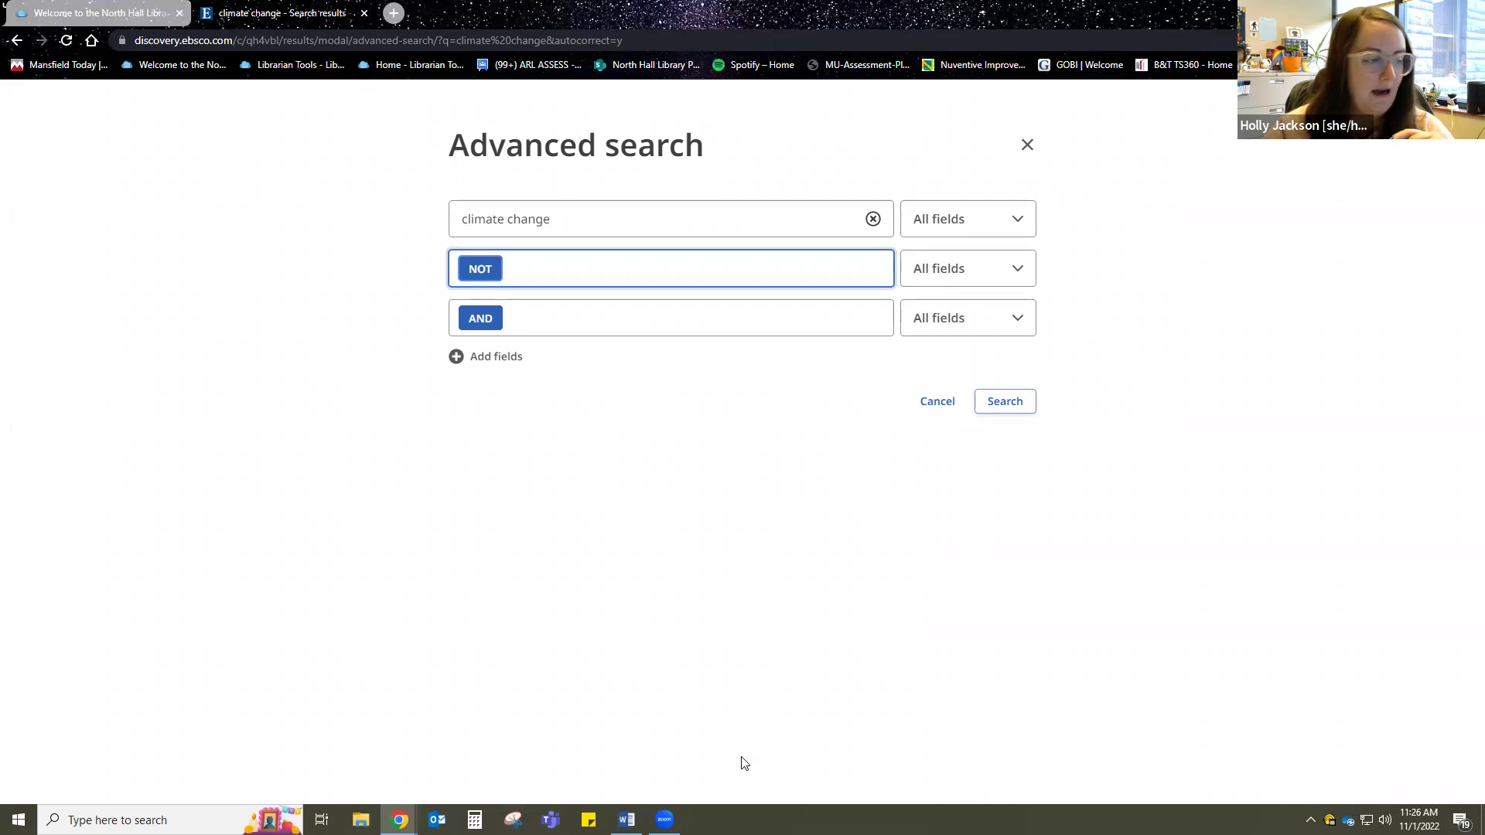
{"action": "left_click", "coordinate": [627, 820]}
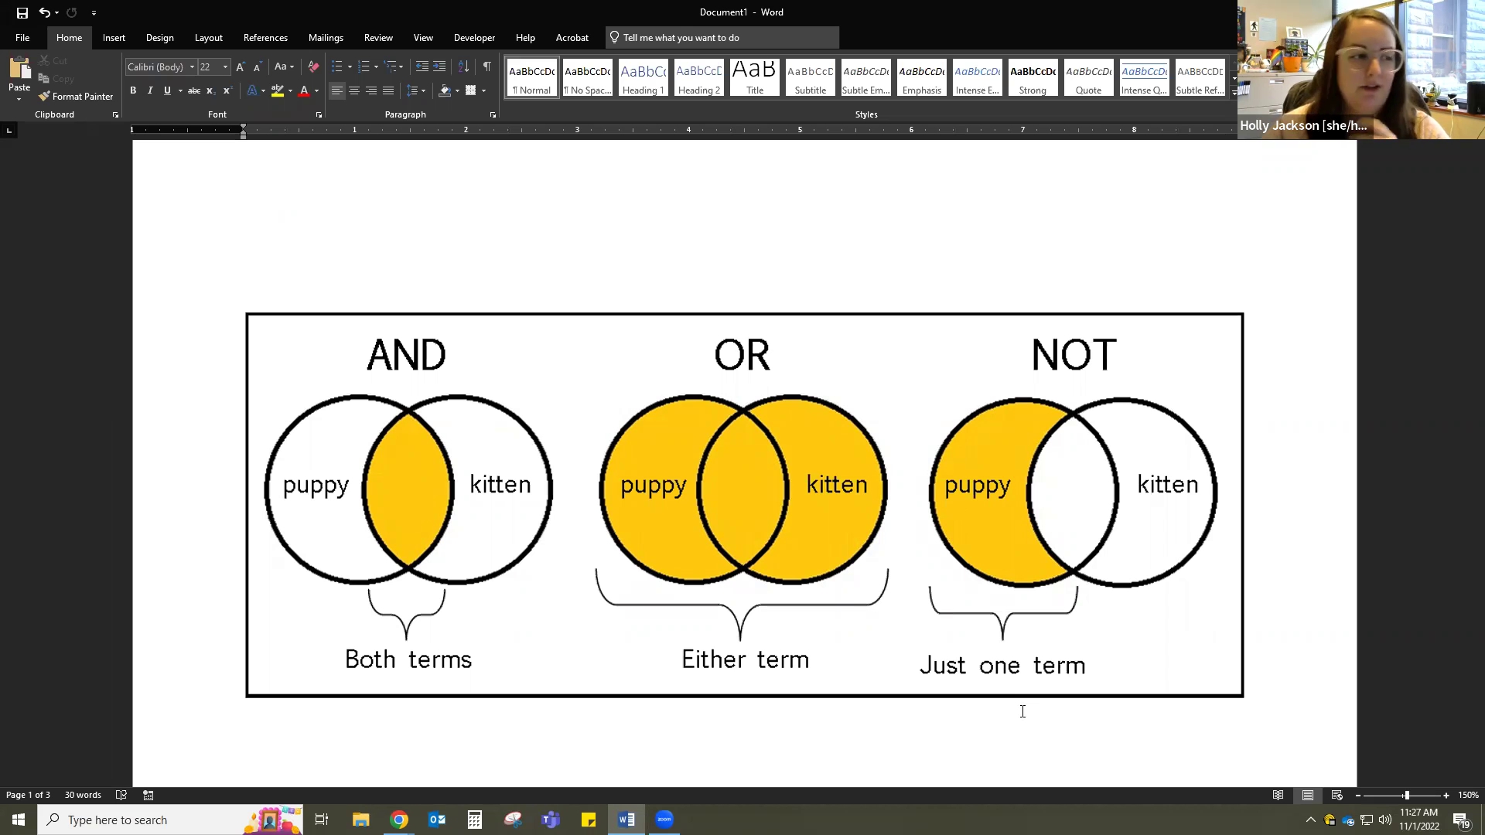
Step: Scroll the Word document down to the WRIT* truncation example on page 2
{"action": "scroll", "coordinate": [875, 658], "scroll_direction": "down", "scroll_amount": 1}
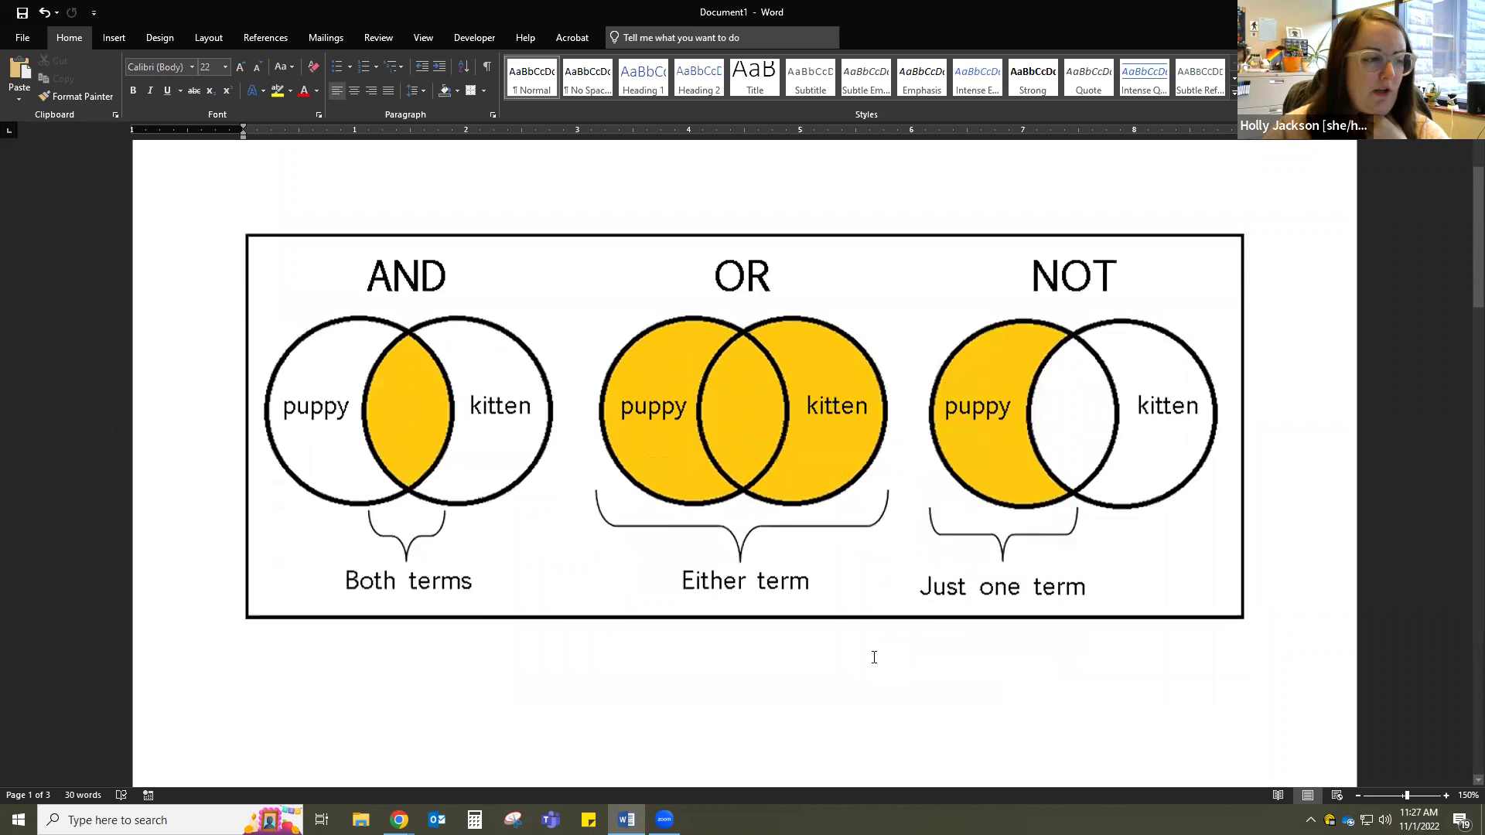
Step: Scroll further to show all 17 WRIT* variants, such as writable and unwritten
{"action": "scroll", "coordinate": [875, 658], "scroll_direction": "down", "scroll_amount": 10}
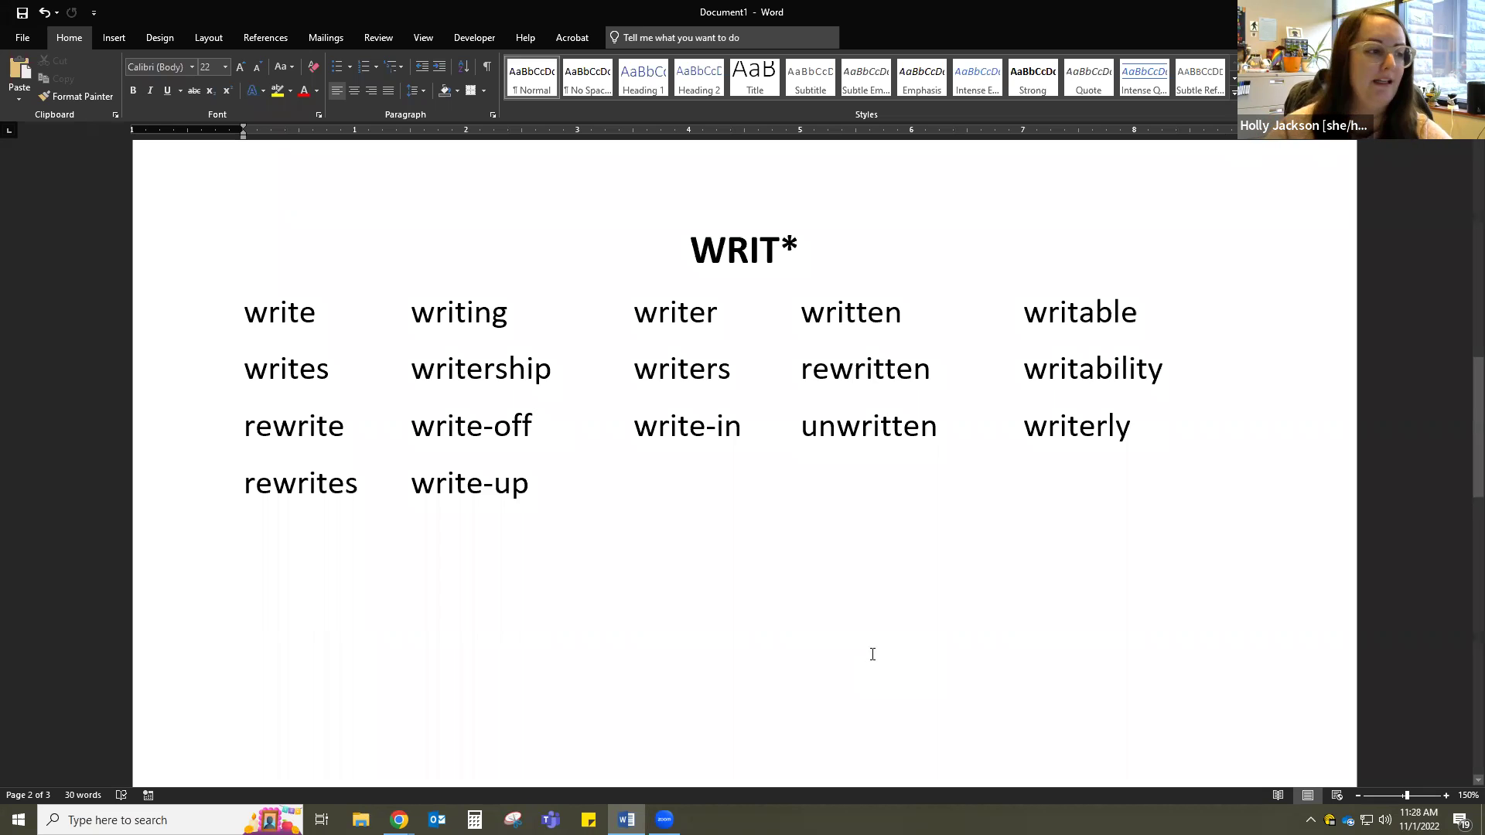
Step: Scroll to page 3's Video and Games Venn diagram with 'video games' in the overlap
{"action": "scroll", "coordinate": [874, 657], "scroll_direction": "down", "scroll_amount": 12}
{"action": "scroll", "coordinate": [988, 706], "scroll_direction": "down", "scroll_amount": 3}
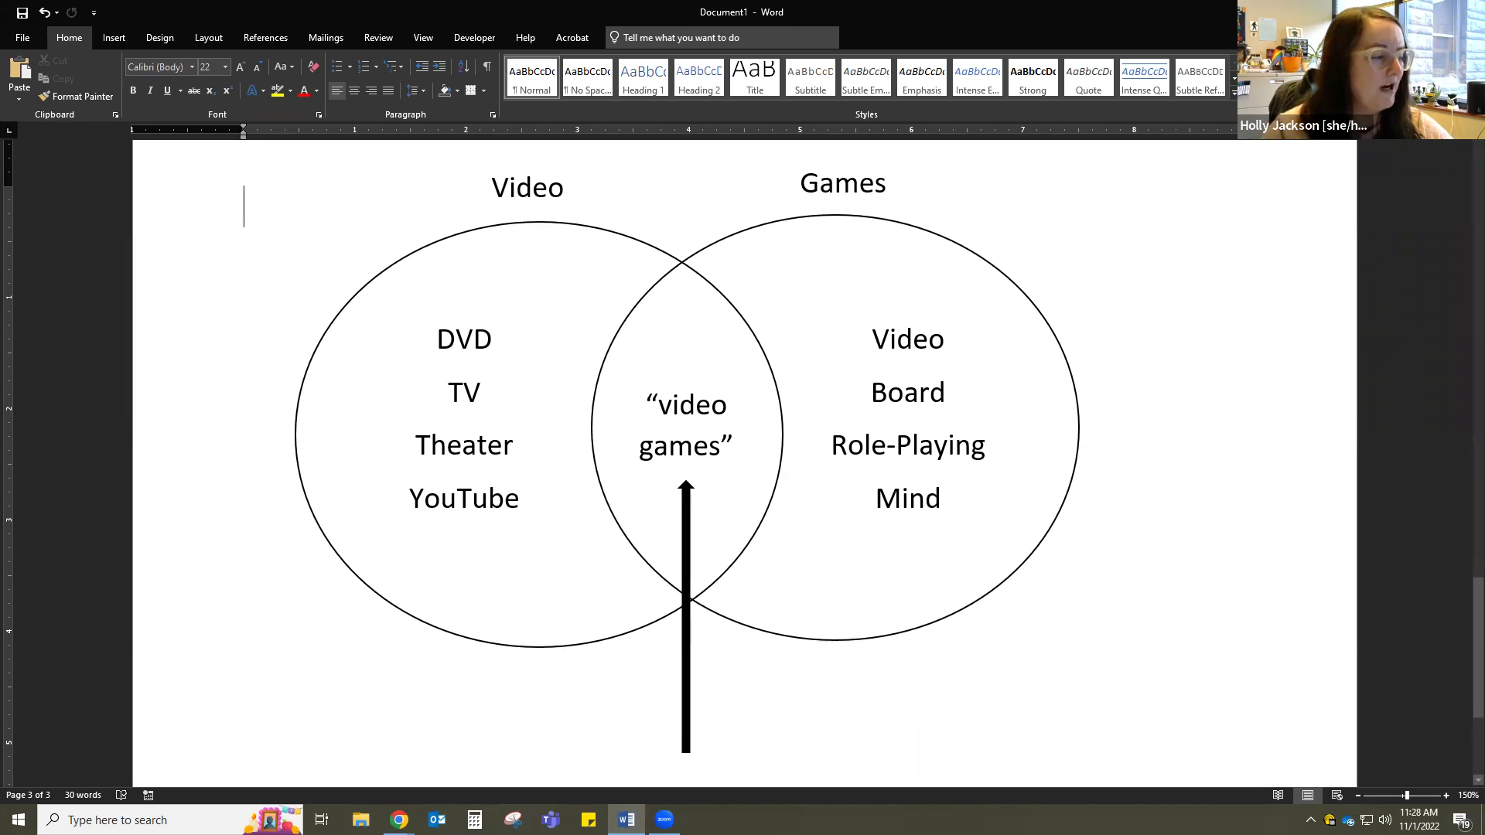
Step: In EBSCO advanced search, set the second row back to AND and replace 'climate change' with puppies
{"action": "mouse_move", "coordinate": [399, 820]}
{"action": "left_click", "coordinate": [474, 773]}
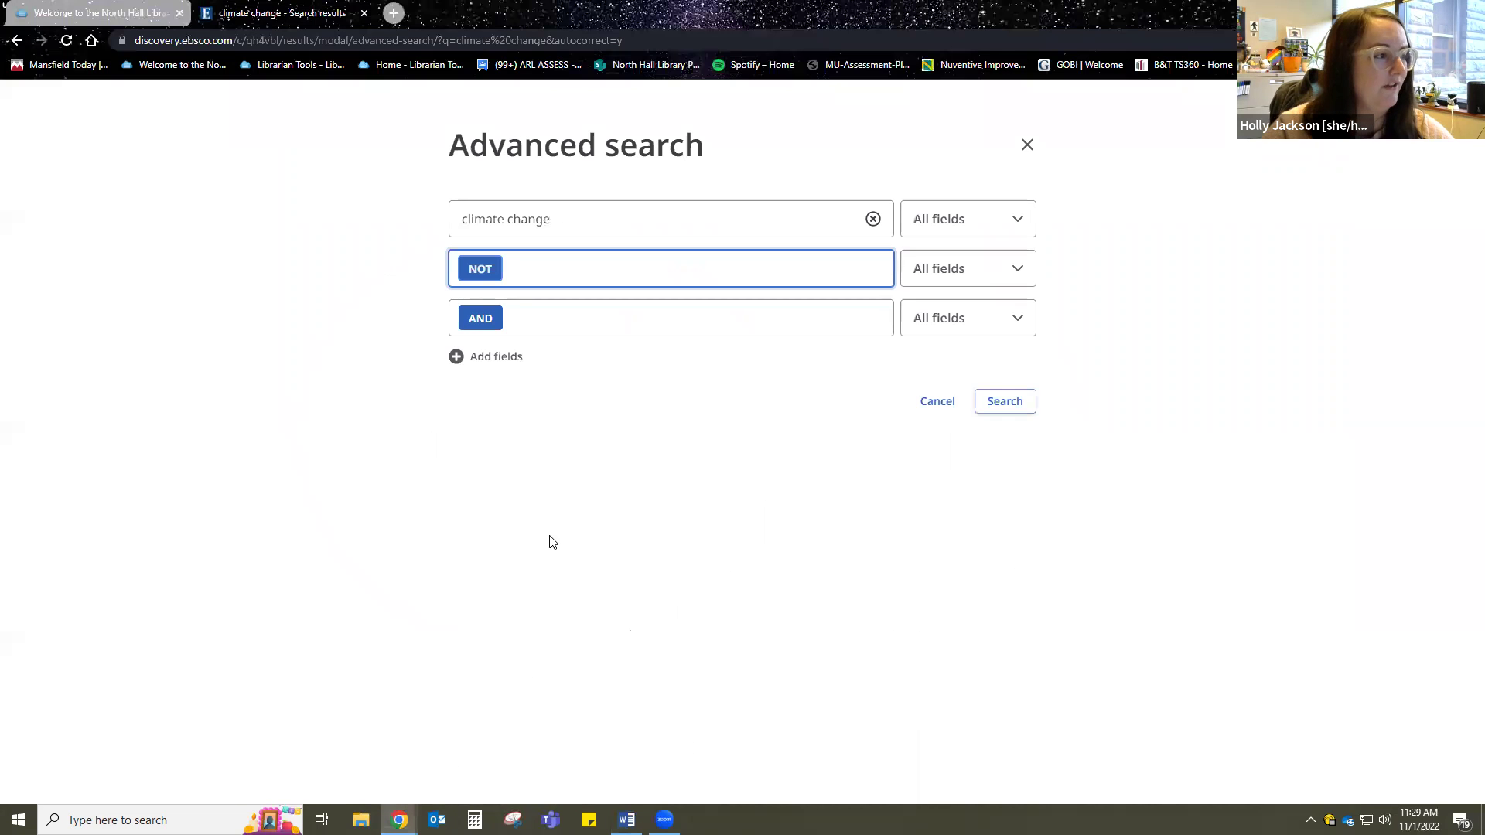
{"action": "key", "text": "shift+Tab"}
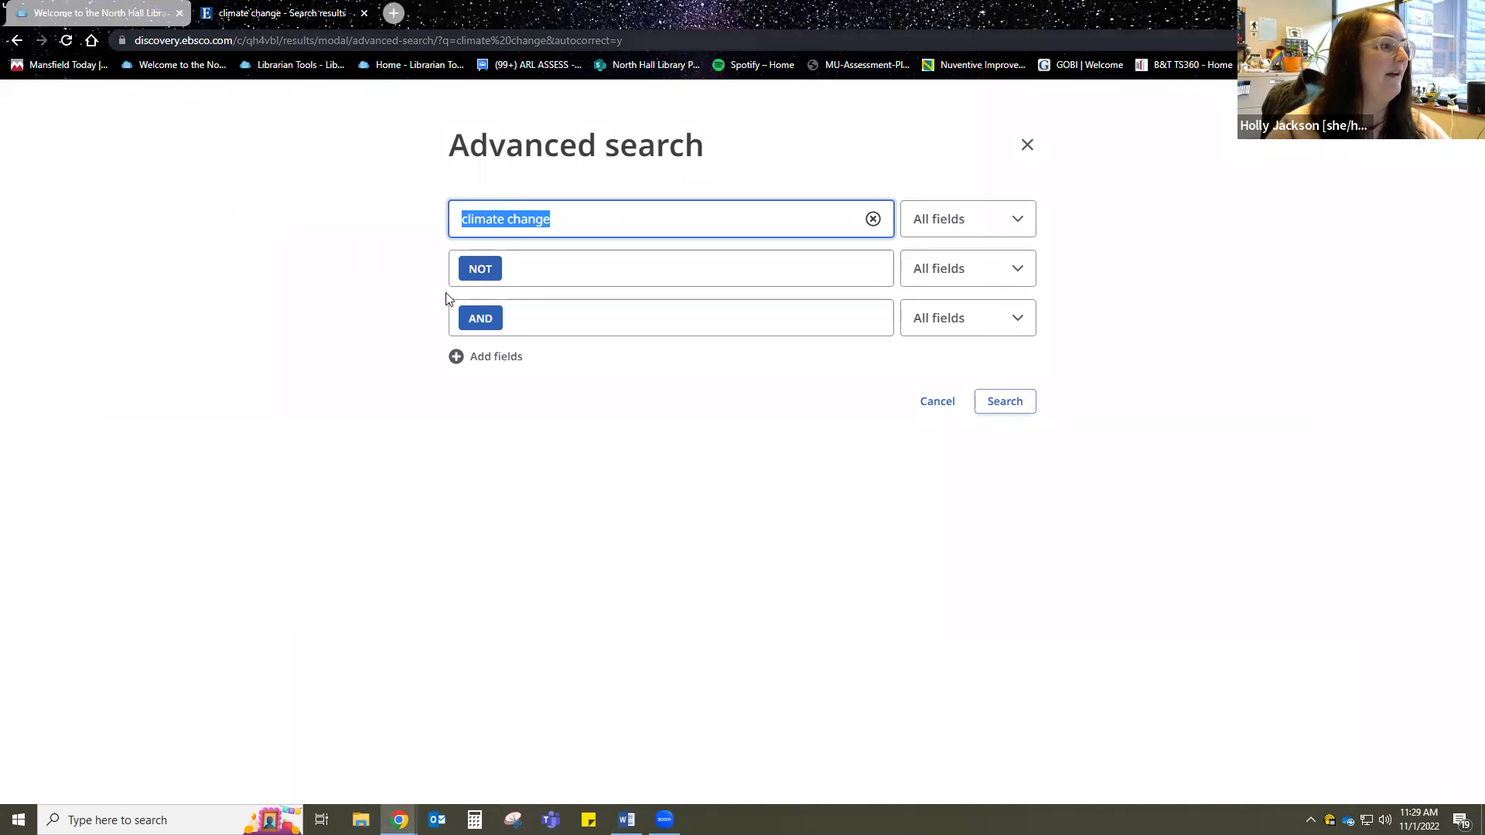
{"action": "left_click", "coordinate": [479, 269]}
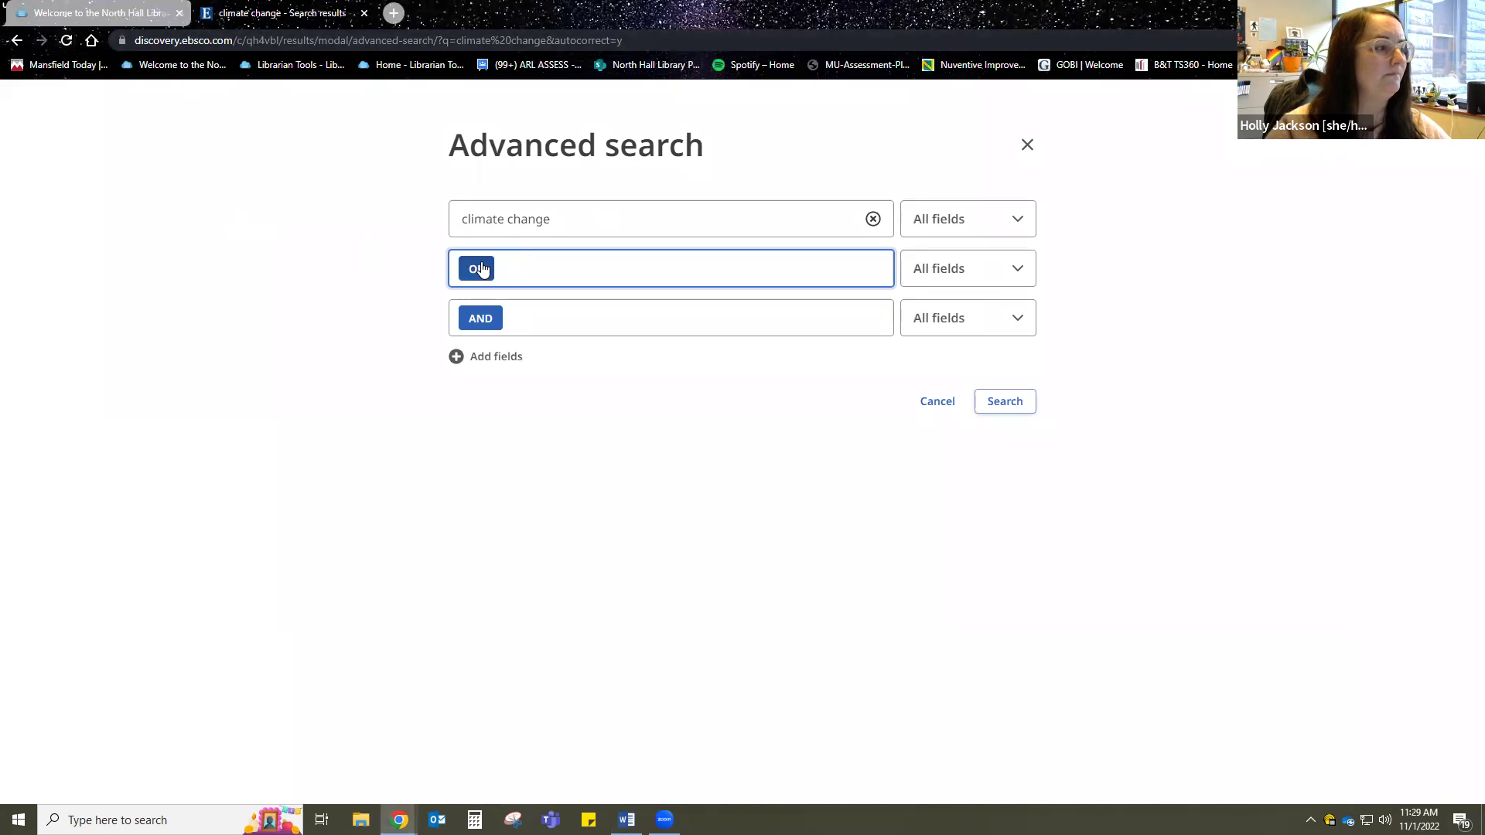
{"action": "left_click", "coordinate": [479, 269]}
{"action": "left_click", "coordinate": [479, 269]}
{"action": "triple_click", "coordinate": [539, 218]}
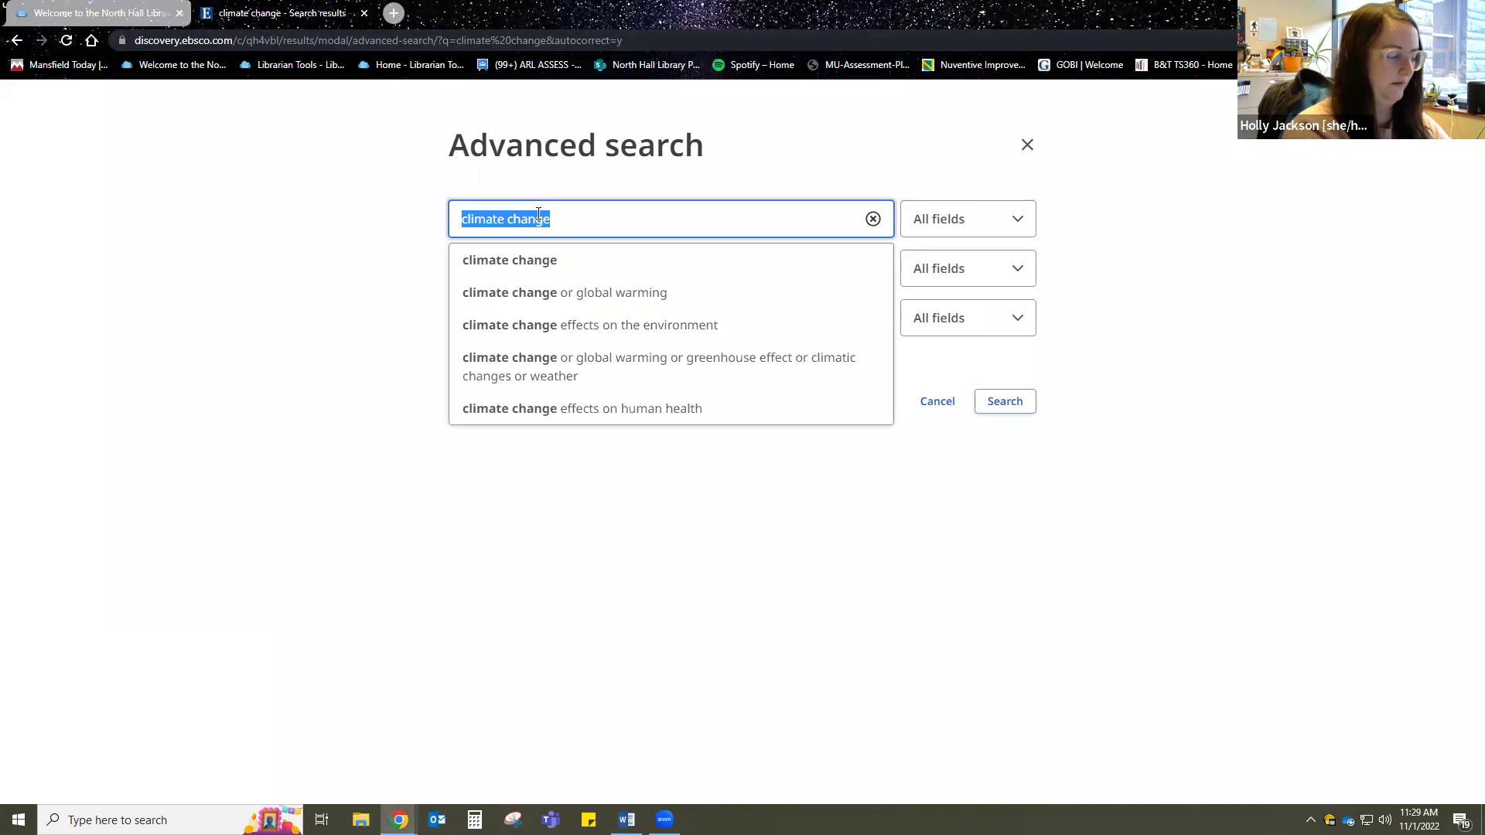
{"action": "type", "text": "puppies"}
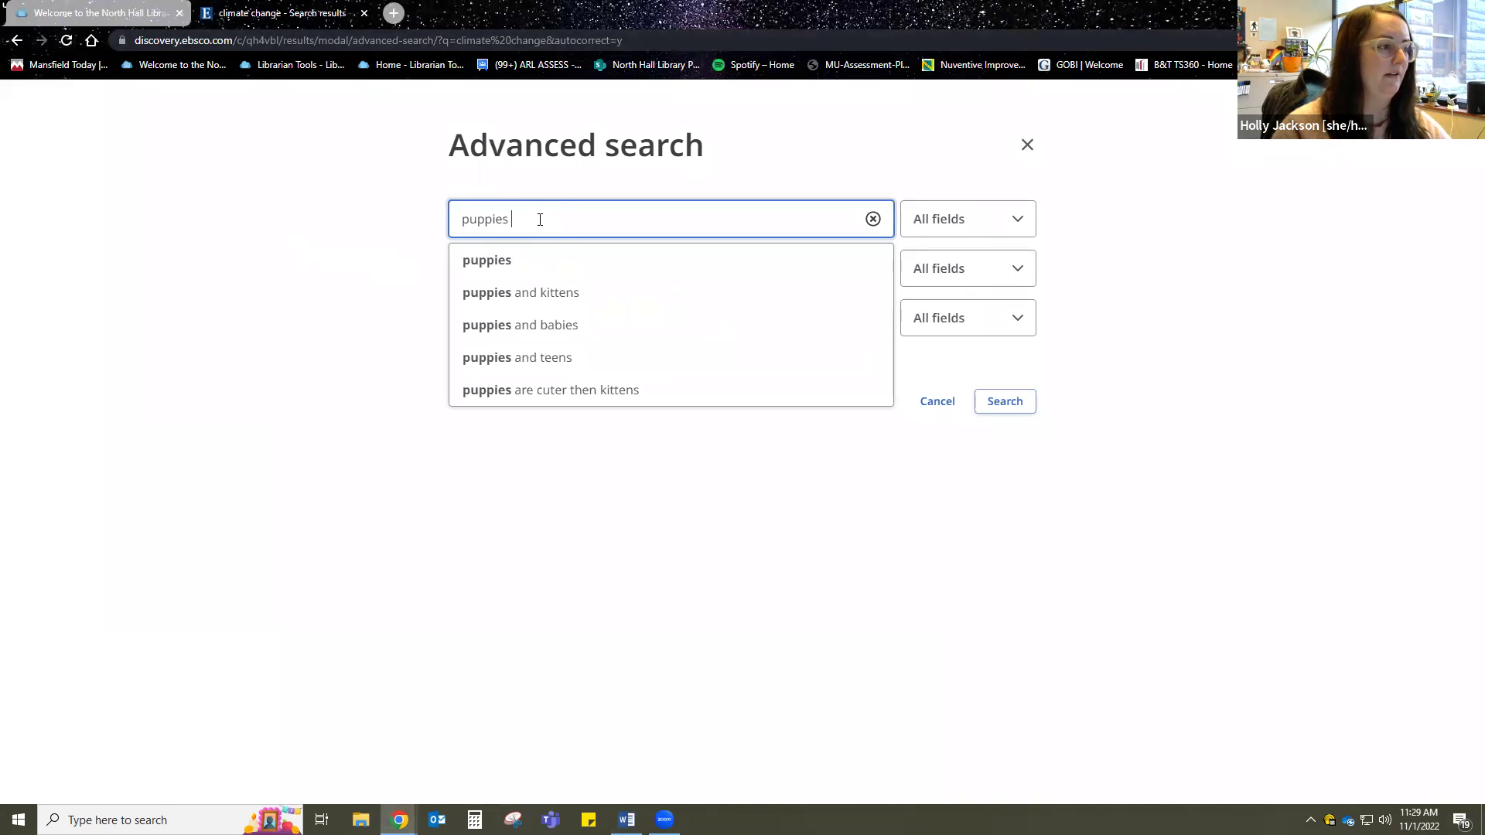
{"action": "double_click", "coordinate": [470, 214]}
{"action": "left_click", "coordinate": [338, 291]}
Step: Fill the two fields with dogs AND cats and run the search
{"action": "left_click", "coordinate": [537, 268]}
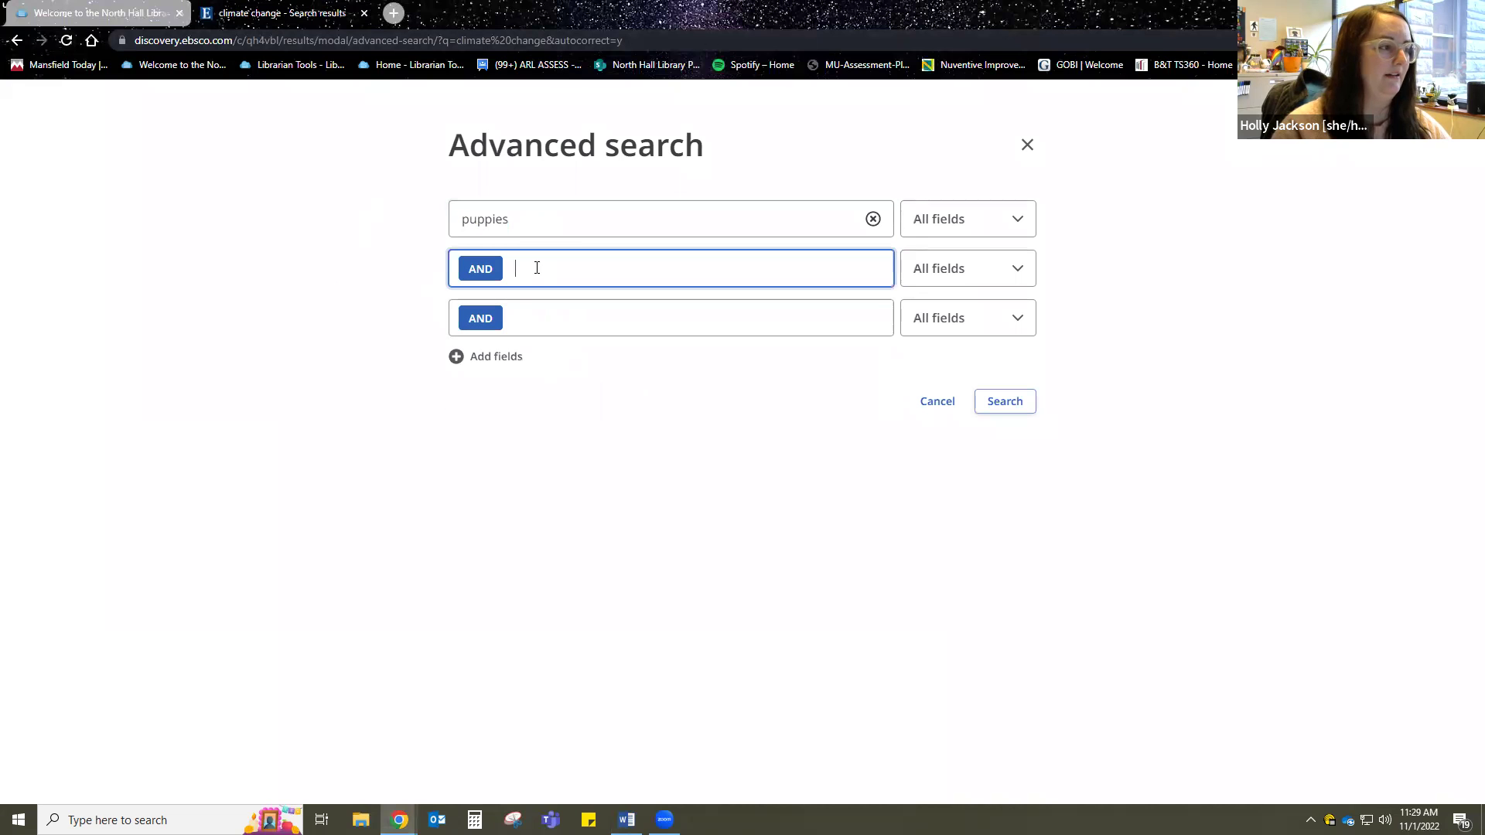
{"action": "type", "text": "kitt"}
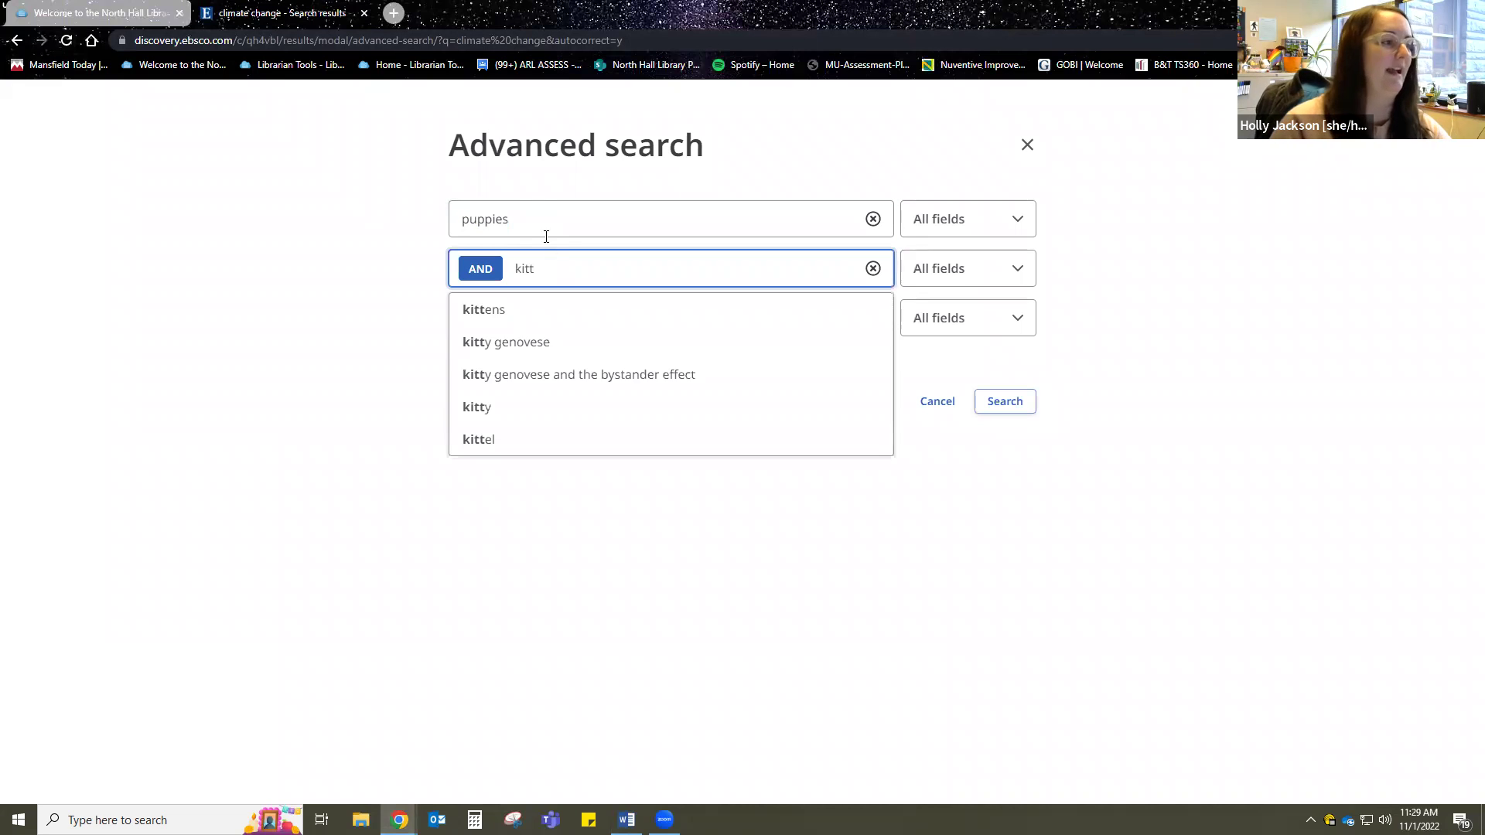
{"action": "left_click_drag", "start_coordinate": [541, 223], "coordinate": [387, 235]}
{"action": "key", "text": "BackSpace"}
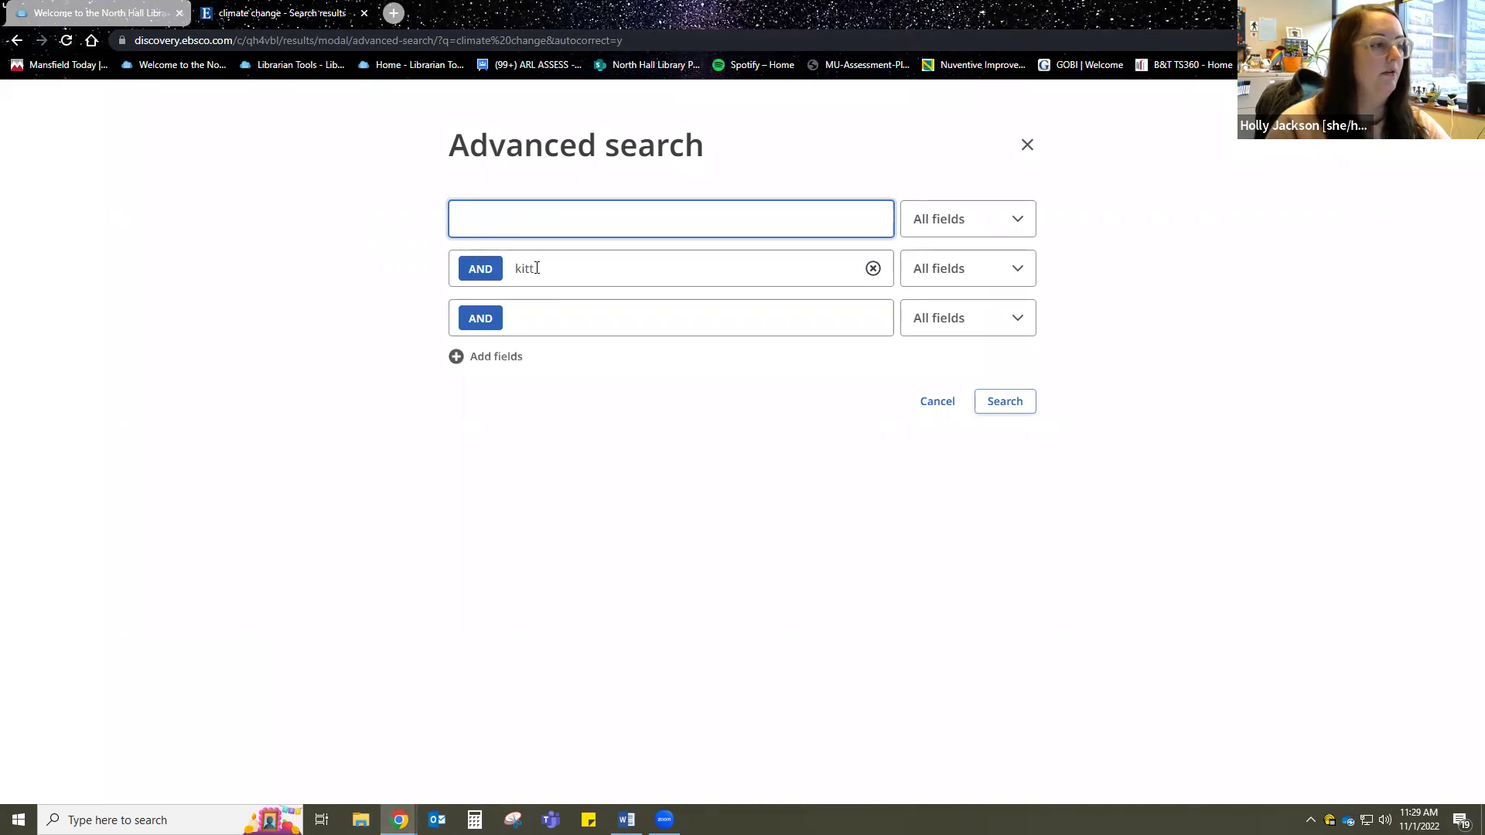
{"action": "type", "text": "dogs"}
{"action": "left_click", "coordinate": [533, 260]}
{"action": "key", "text": "Tab"}
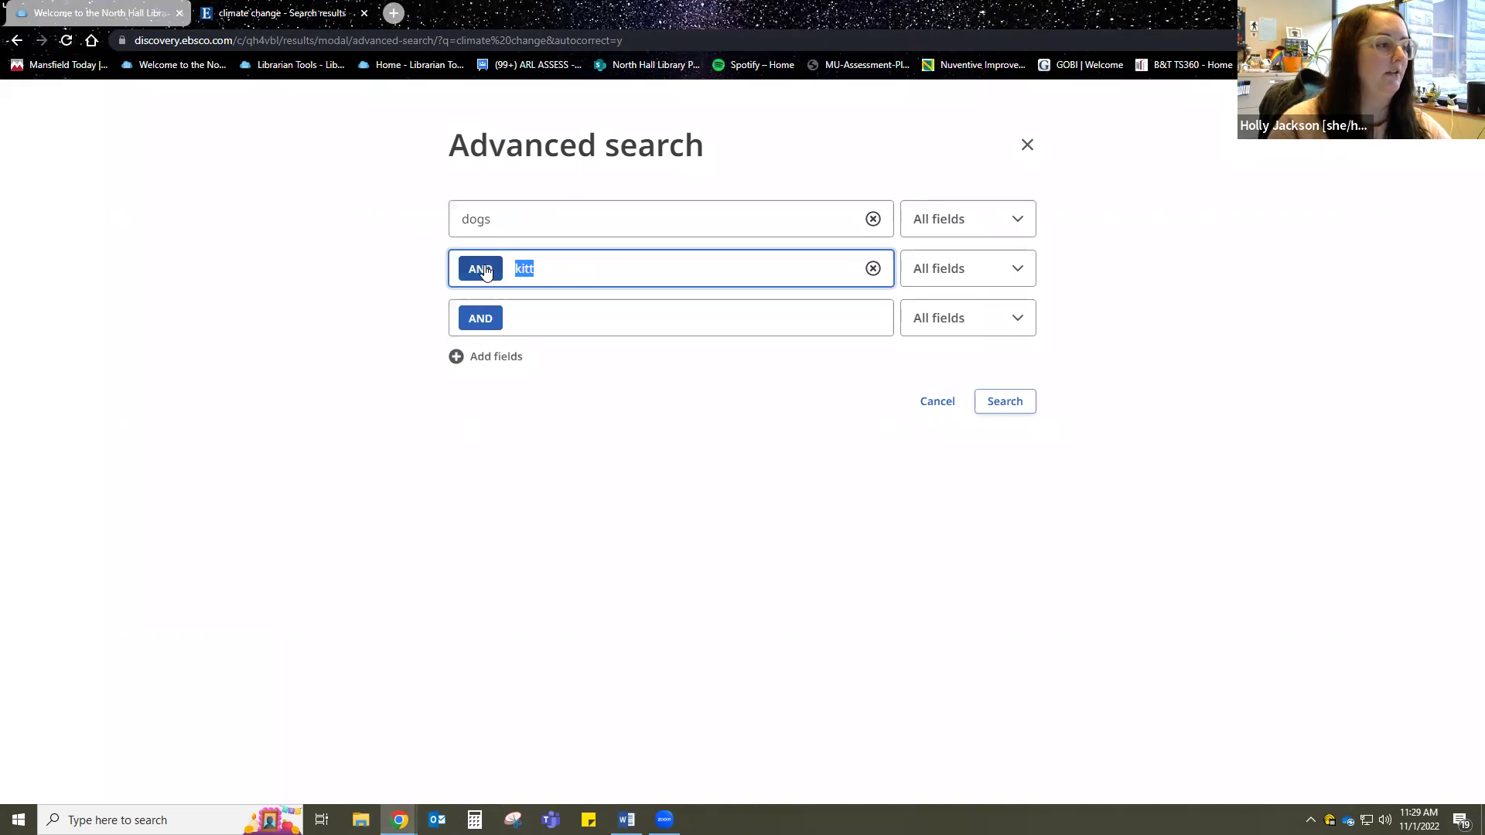
{"action": "type", "text": "cats"}
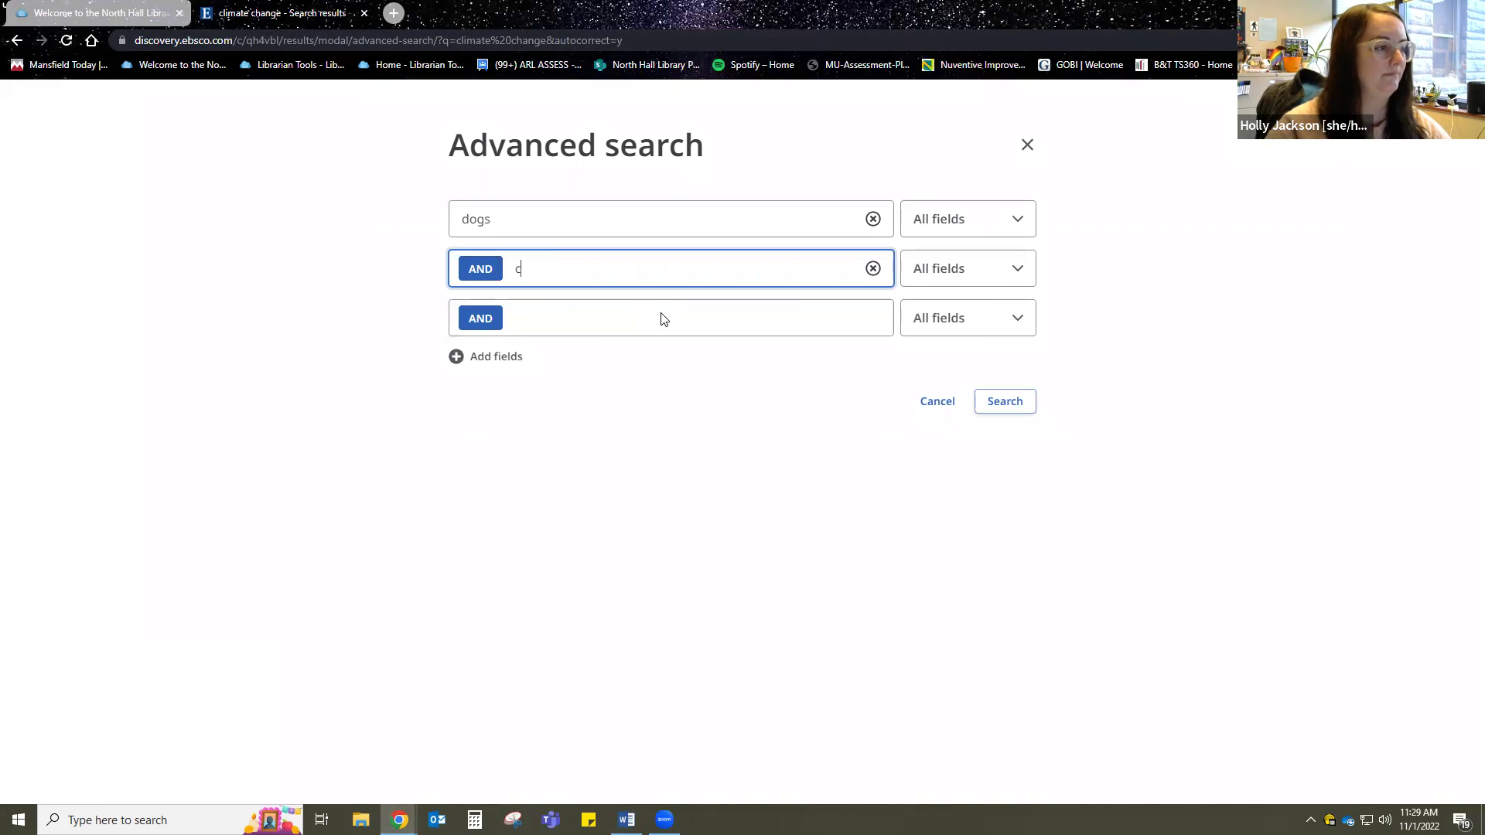
{"action": "left_click", "coordinate": [1005, 403]}
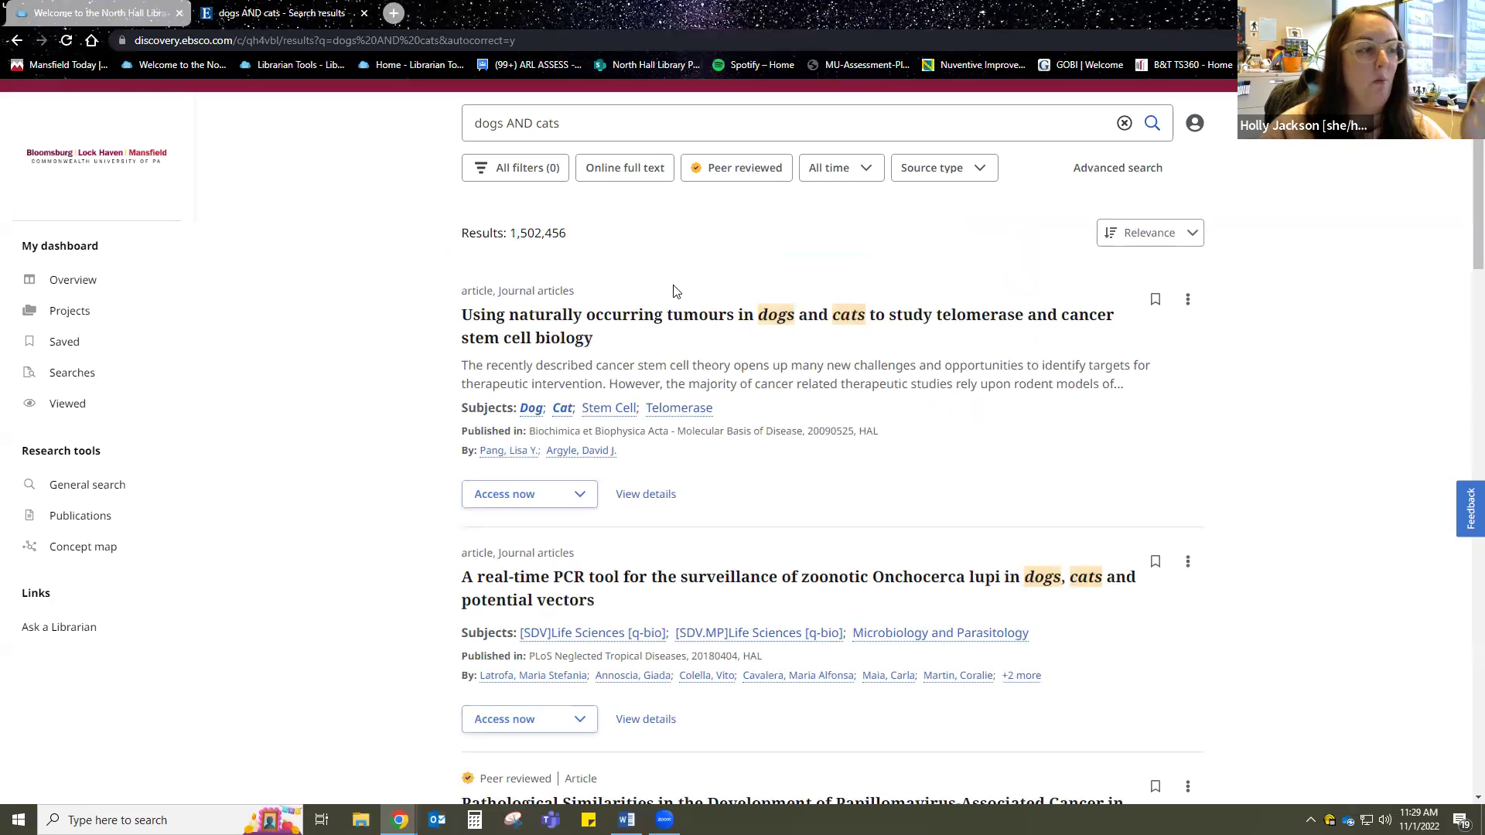
Step: Change the query to dogs OR cats and rerun it
{"action": "double_click", "coordinate": [524, 124]}
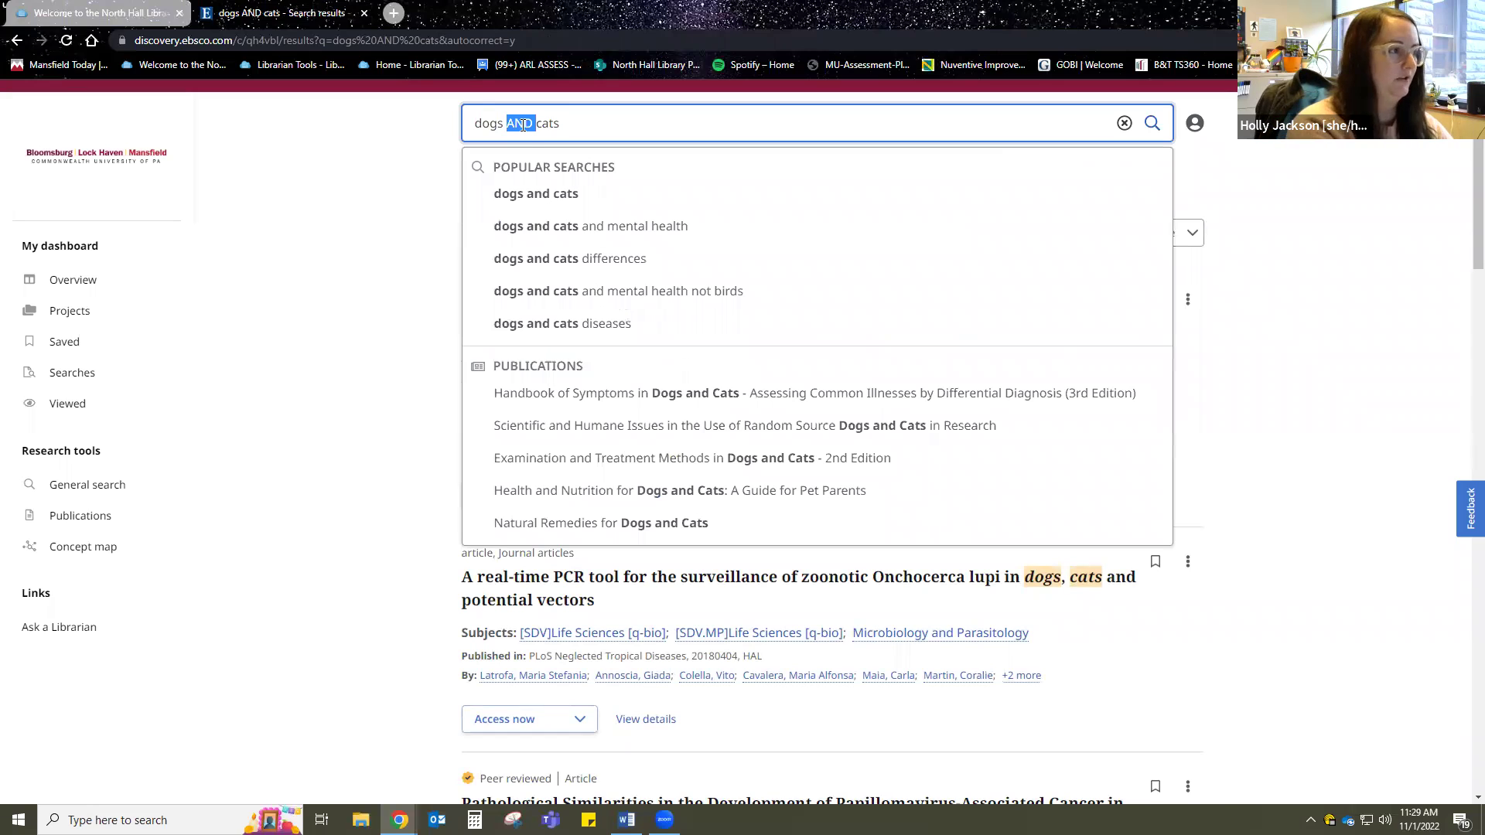
{"action": "type", "text": "OR"}
{"action": "key", "text": "Return"}
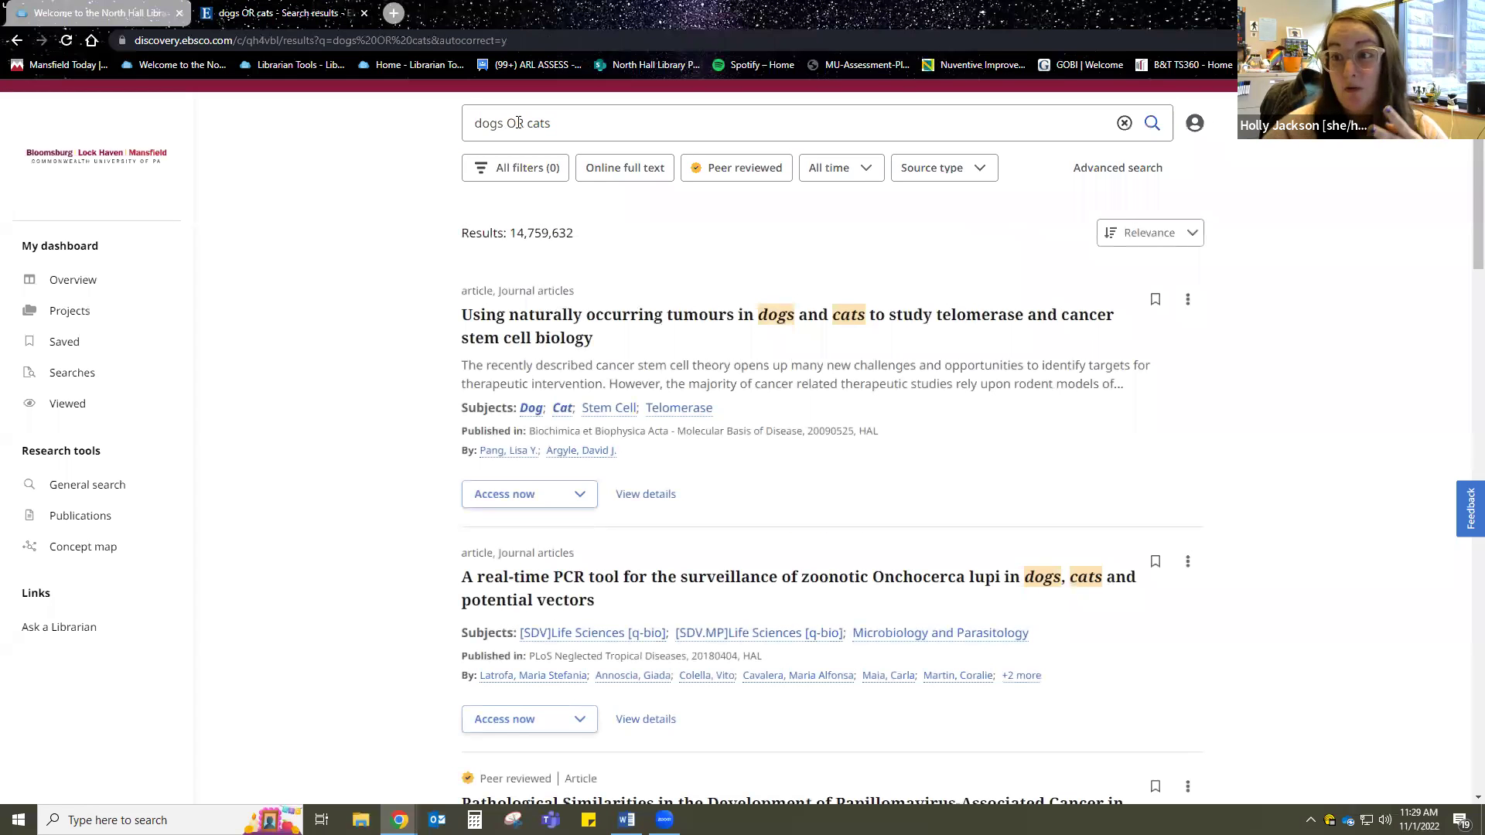
Step: Rerun the query as dogs NOT cats, then select the whole query for replacement
{"action": "double_click", "coordinate": [515, 121]}
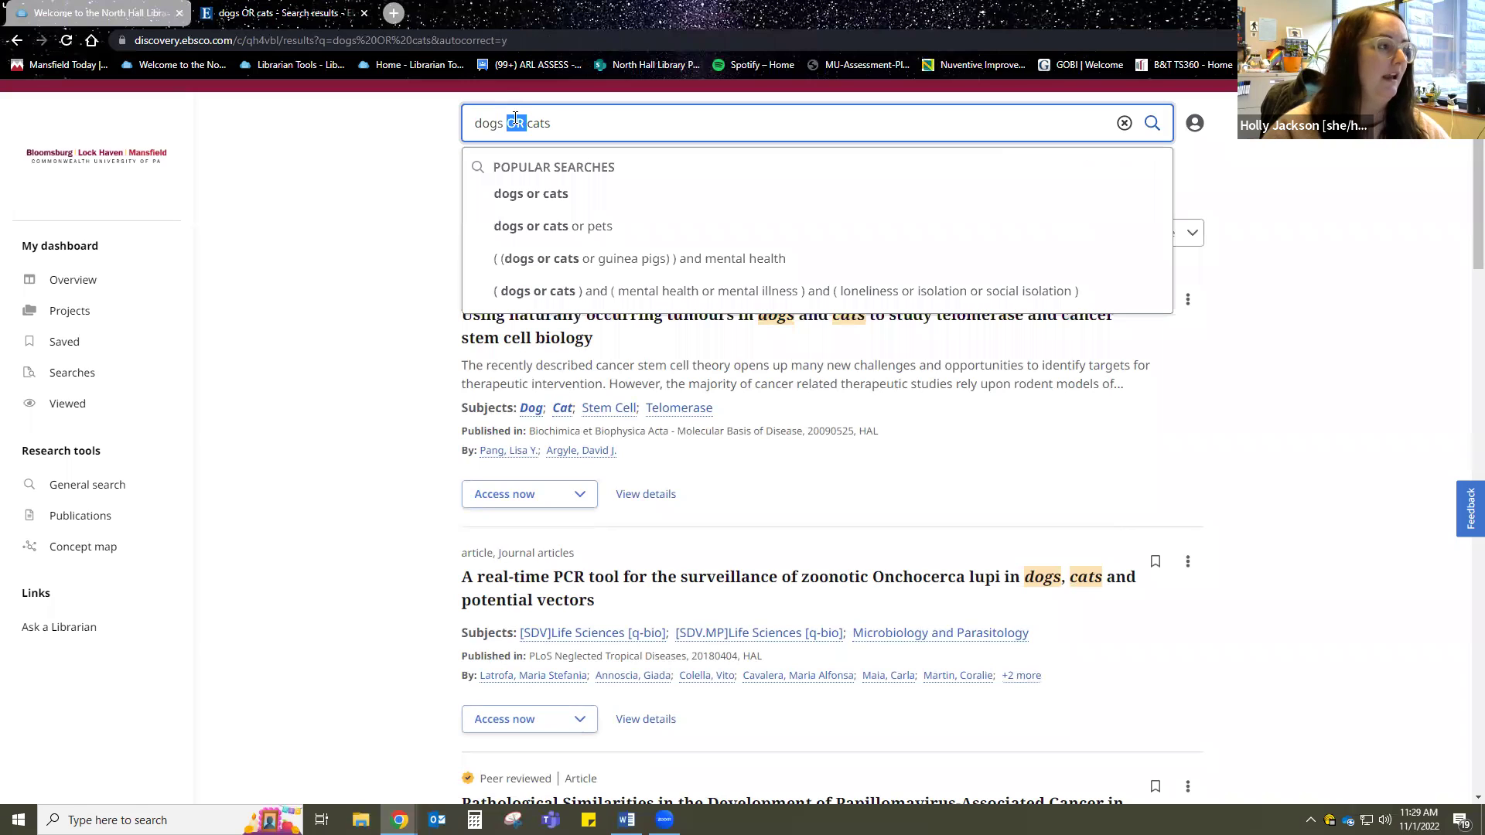
{"action": "type", "text": "NOT"}
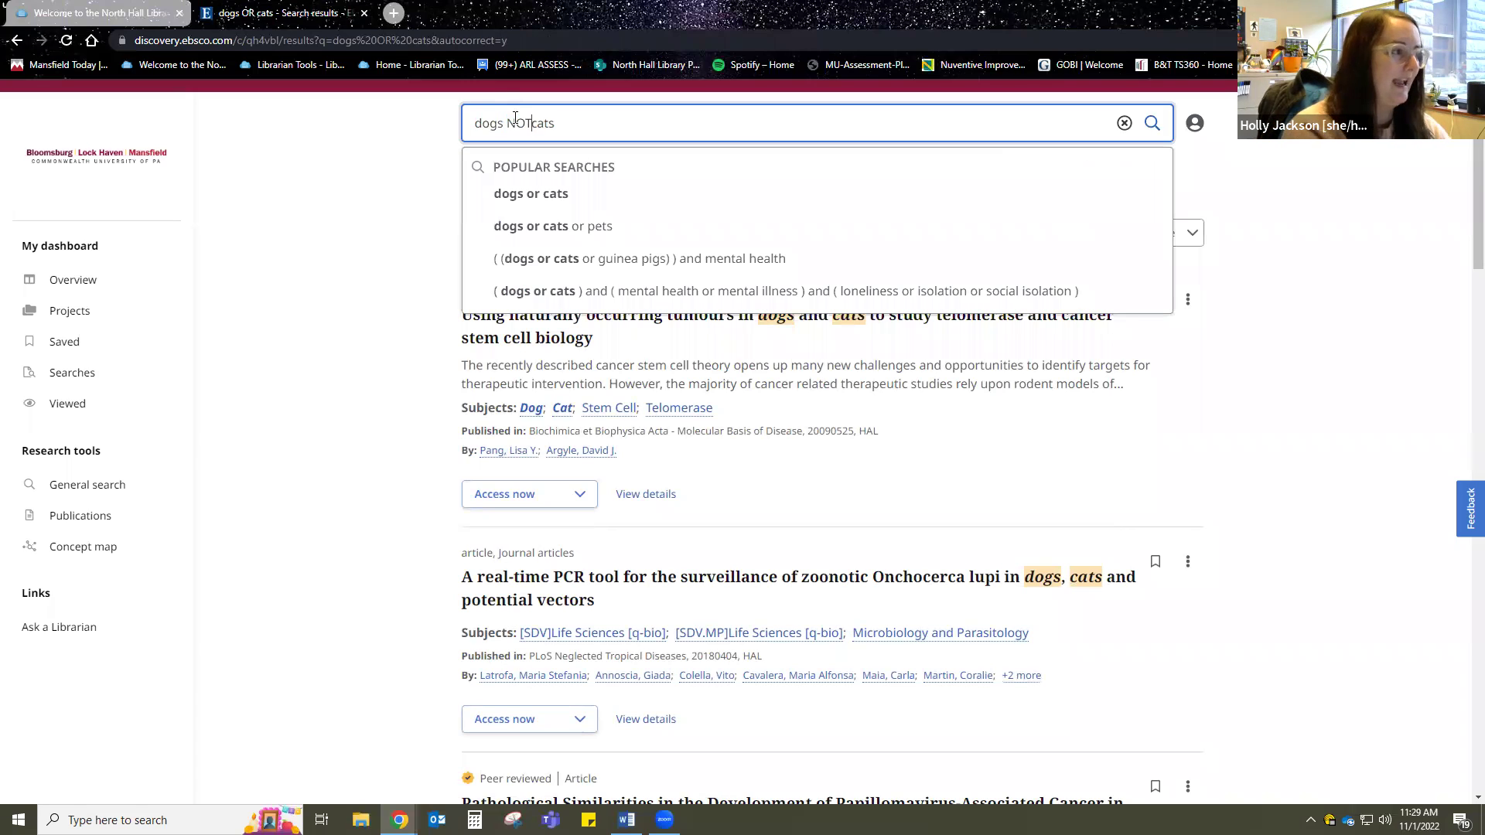
{"action": "key", "text": "Return"}
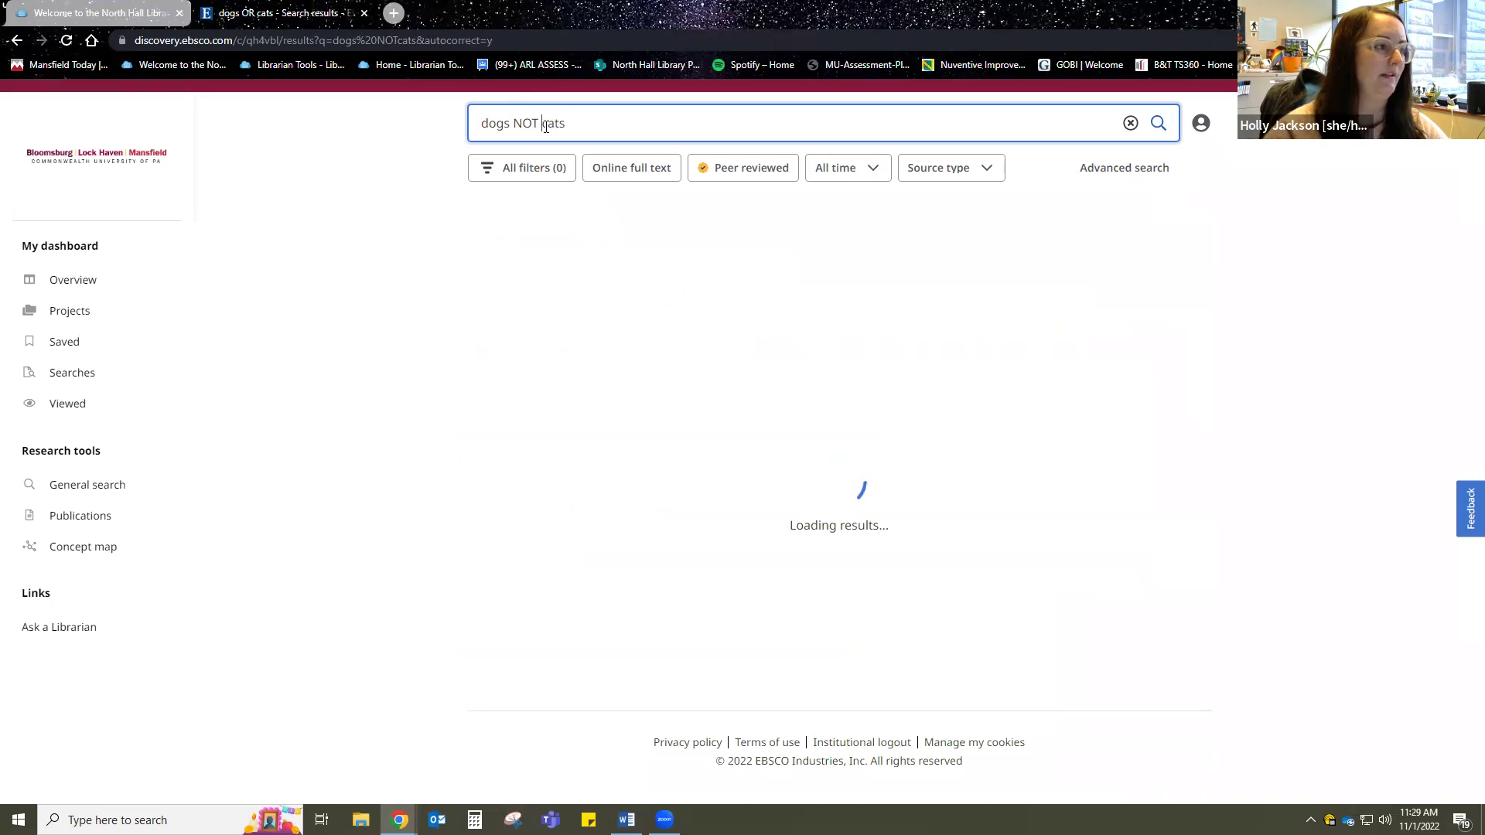
{"action": "key", "text": "Return"}
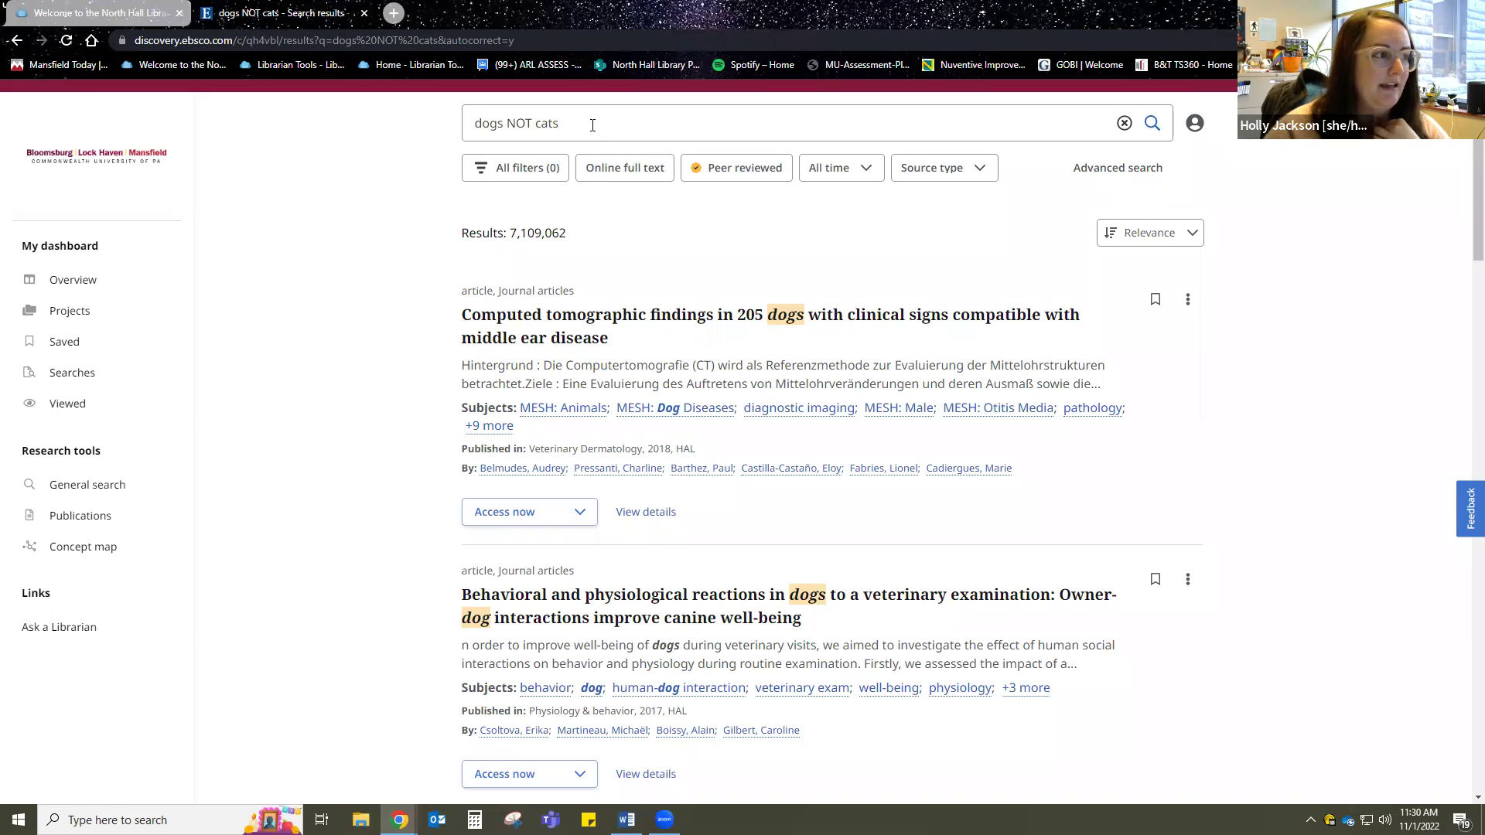
{"action": "left_click", "coordinate": [593, 125]}
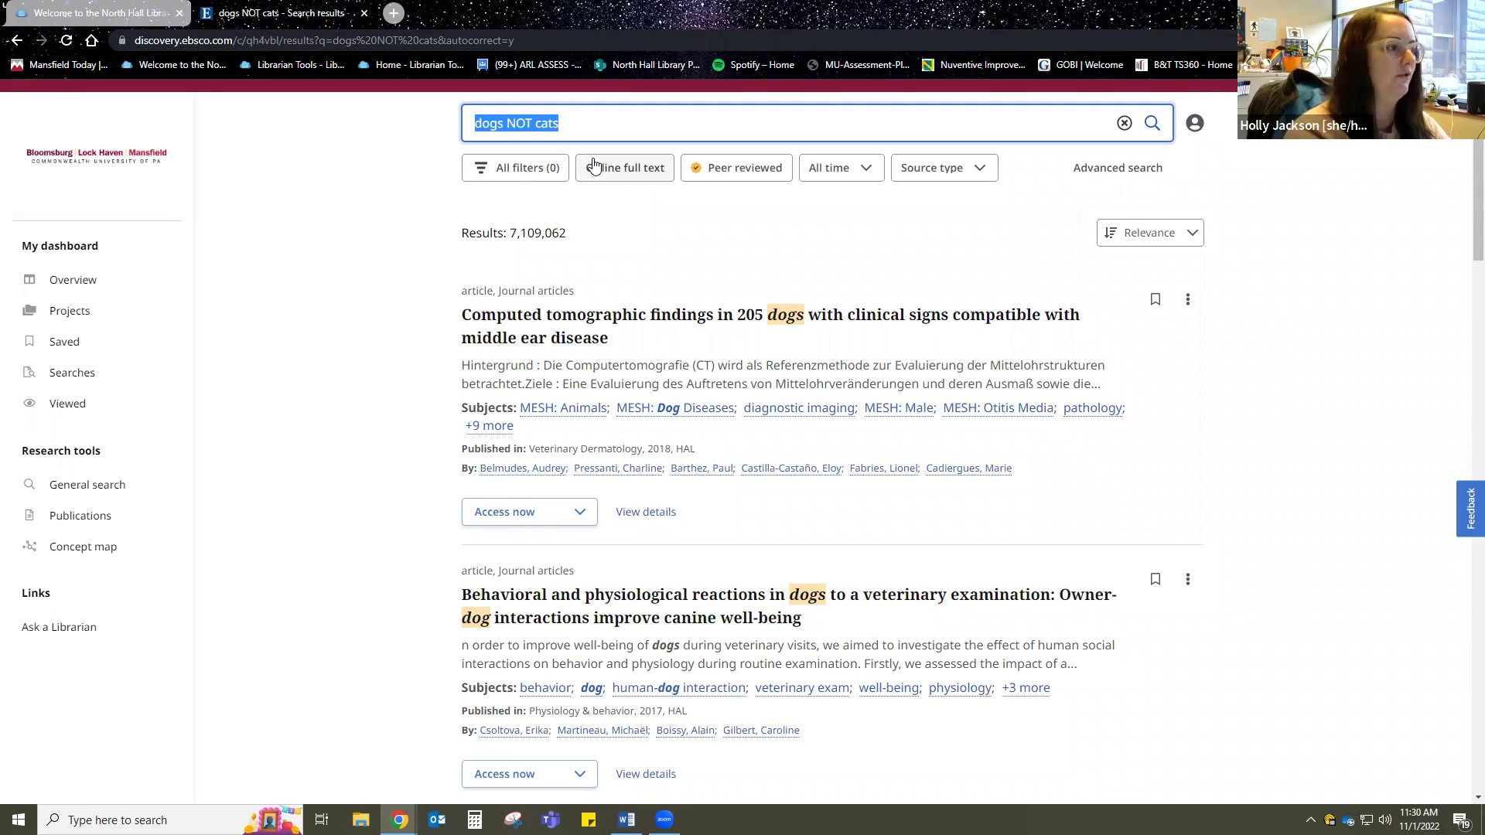
Step: Search for stress writing
{"action": "type", "text": "stree"}
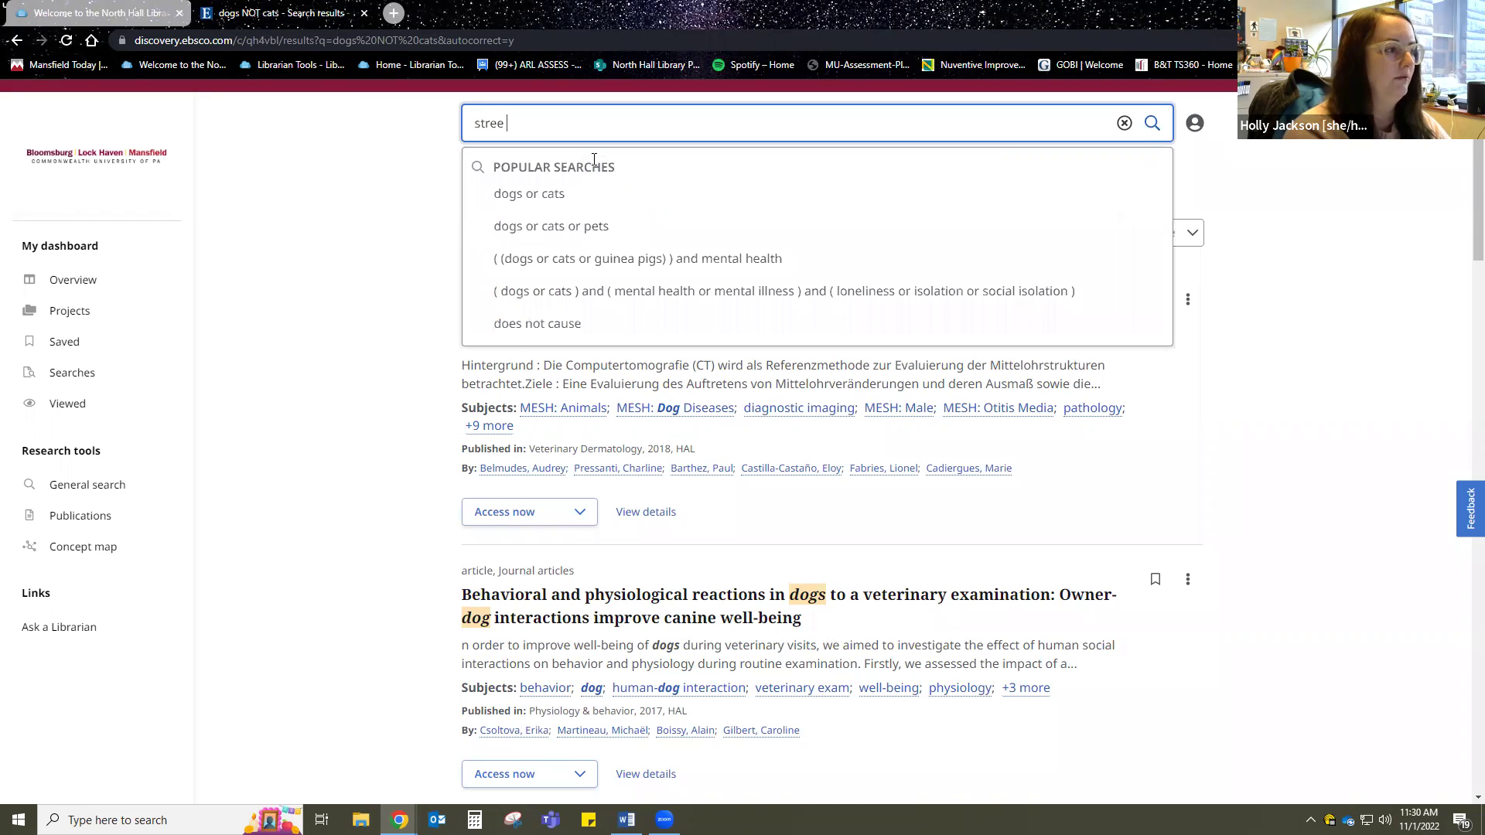
{"action": "type", "text": " writin"}
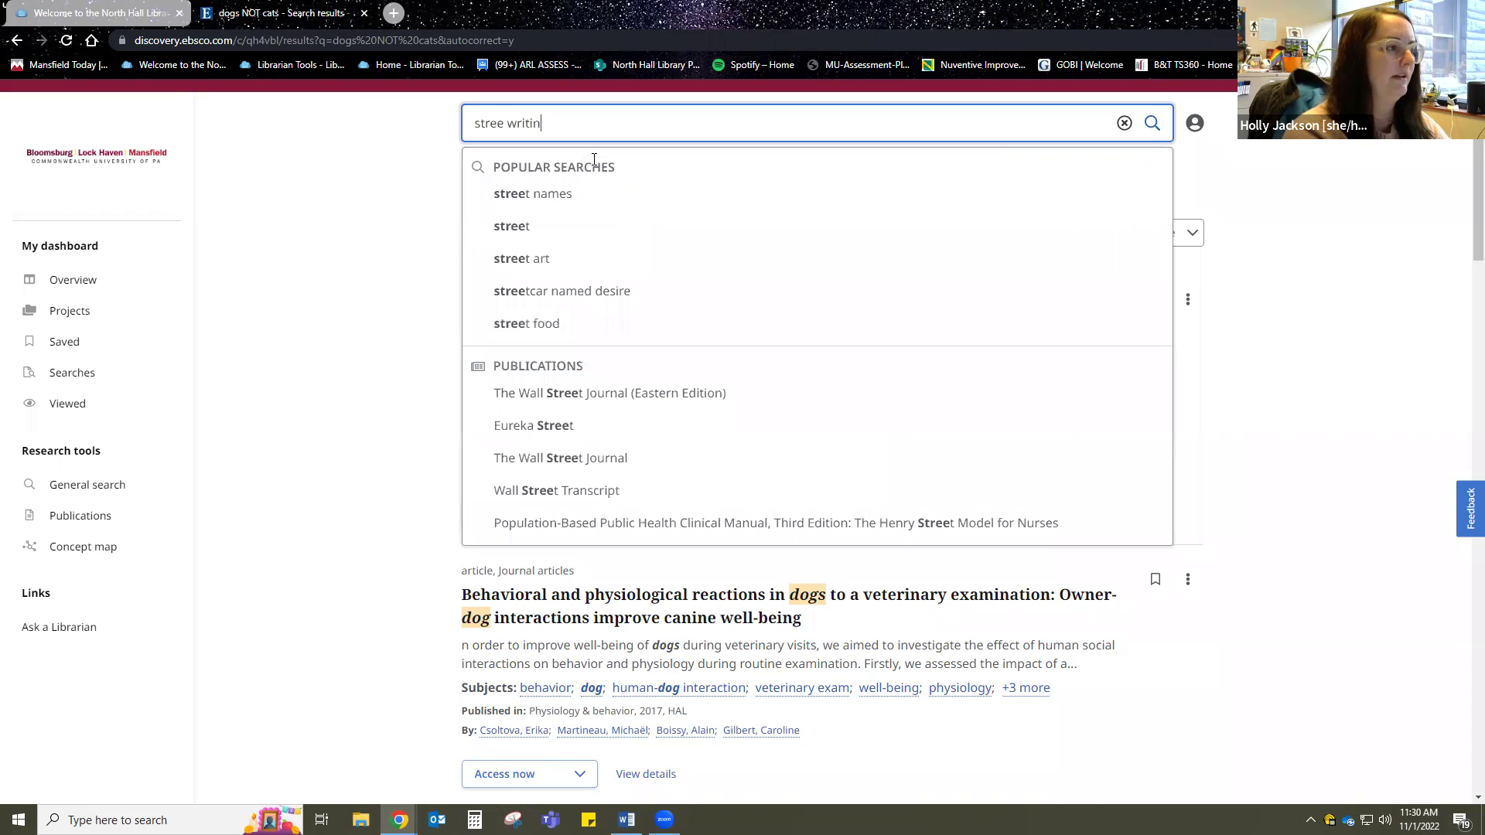
{"action": "key", "text": "BackSpace"}
{"action": "key", "text": "BackSpace"}
{"action": "key", "text": "BackSpace"}
{"action": "key", "text": "BackSpace"}
{"action": "key", "text": "BackSpace"}
{"action": "key", "text": "BackSpace"}
{"action": "key", "text": "BackSpace"}
{"action": "key", "text": "BackSpace"}
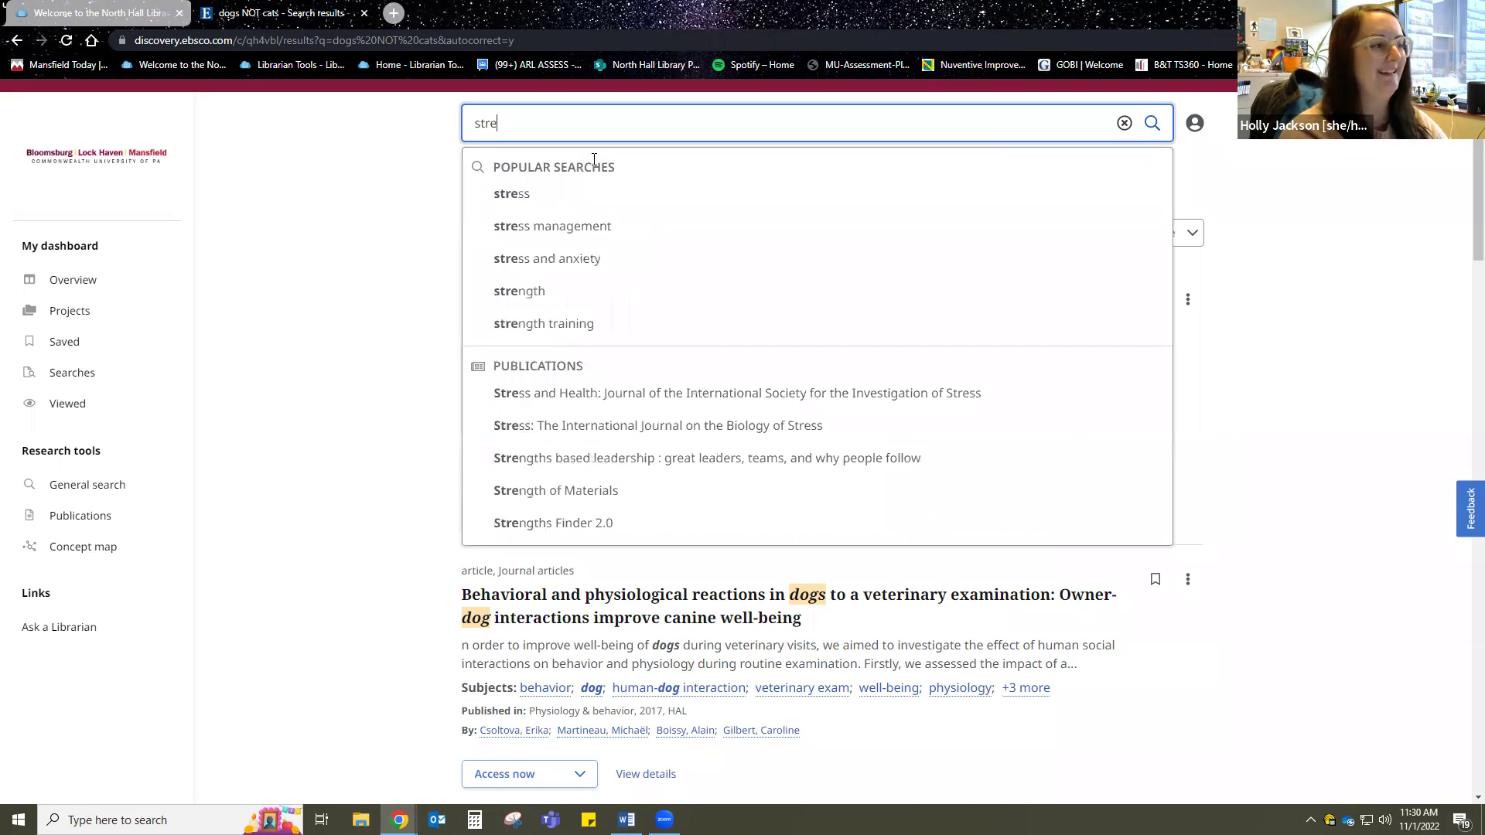
{"action": "type", "text": "ss "}
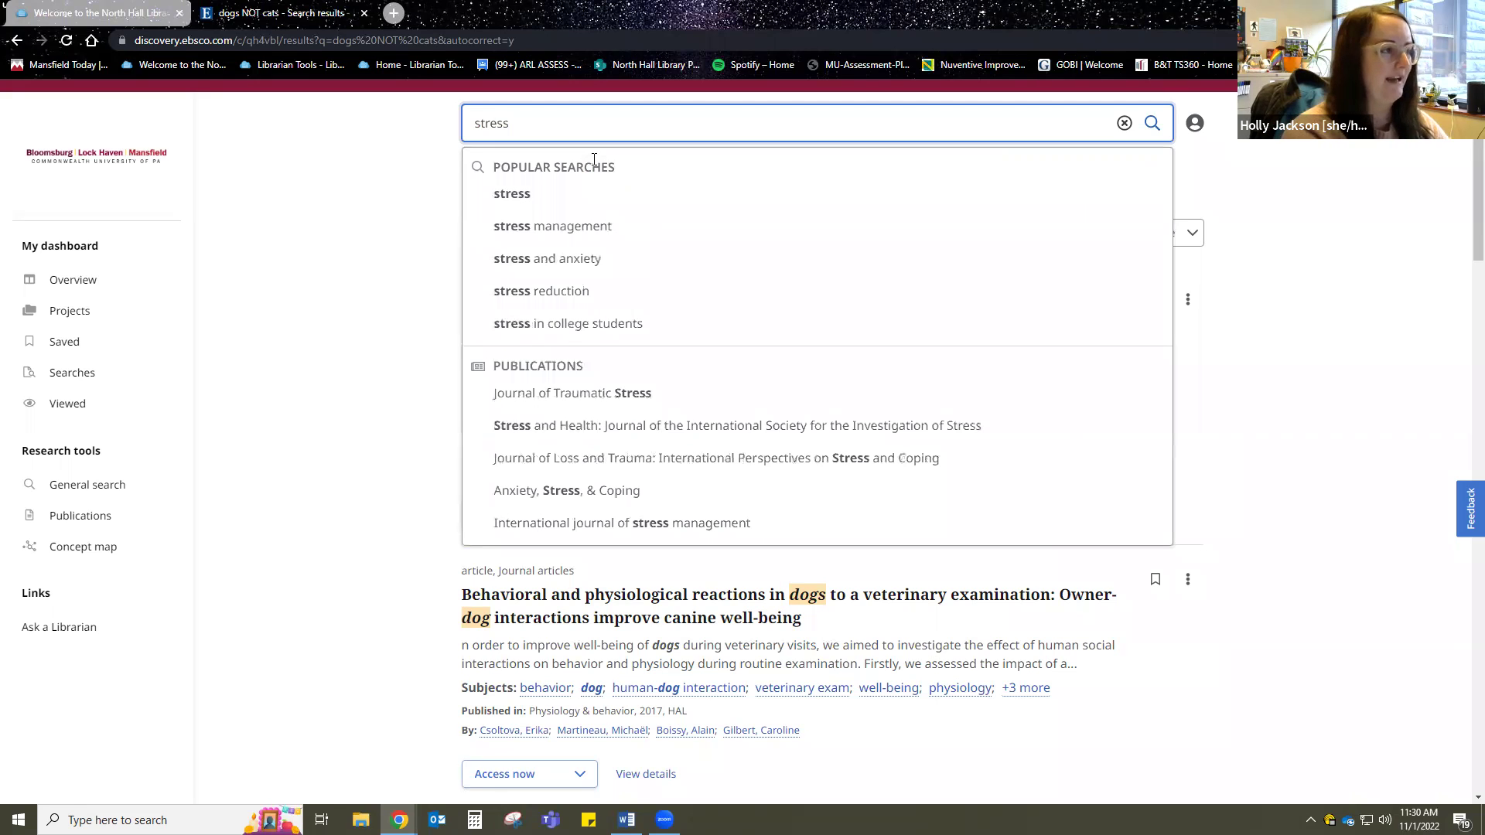
{"action": "type", "text": "writing"}
{"action": "key", "text": "Return"}
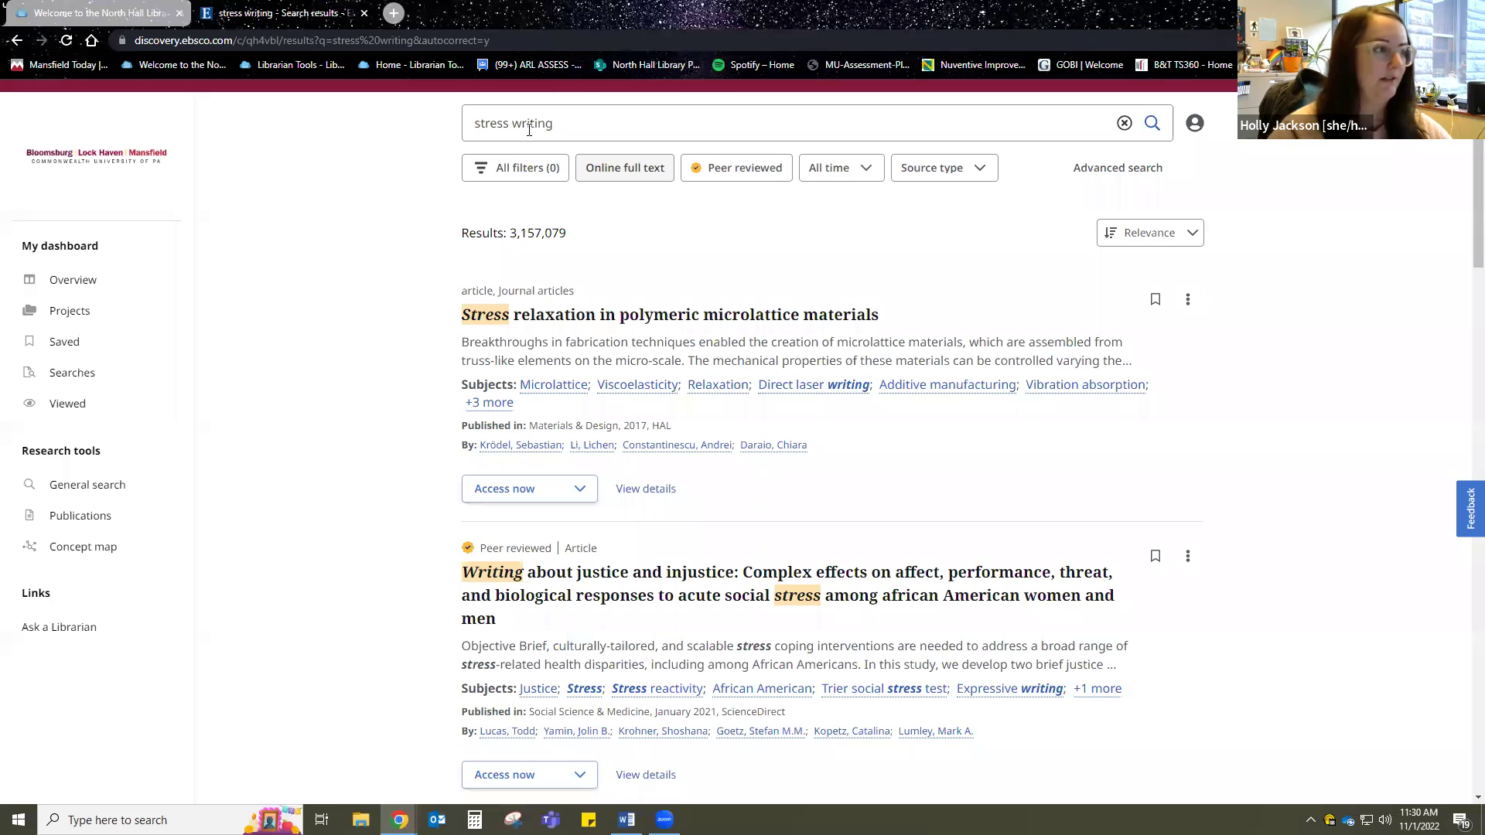
Step: Truncate the query to stress writ* and browse its 6,245,653 results
{"action": "left_click_drag", "start_coordinate": [563, 125], "coordinate": [535, 126]}
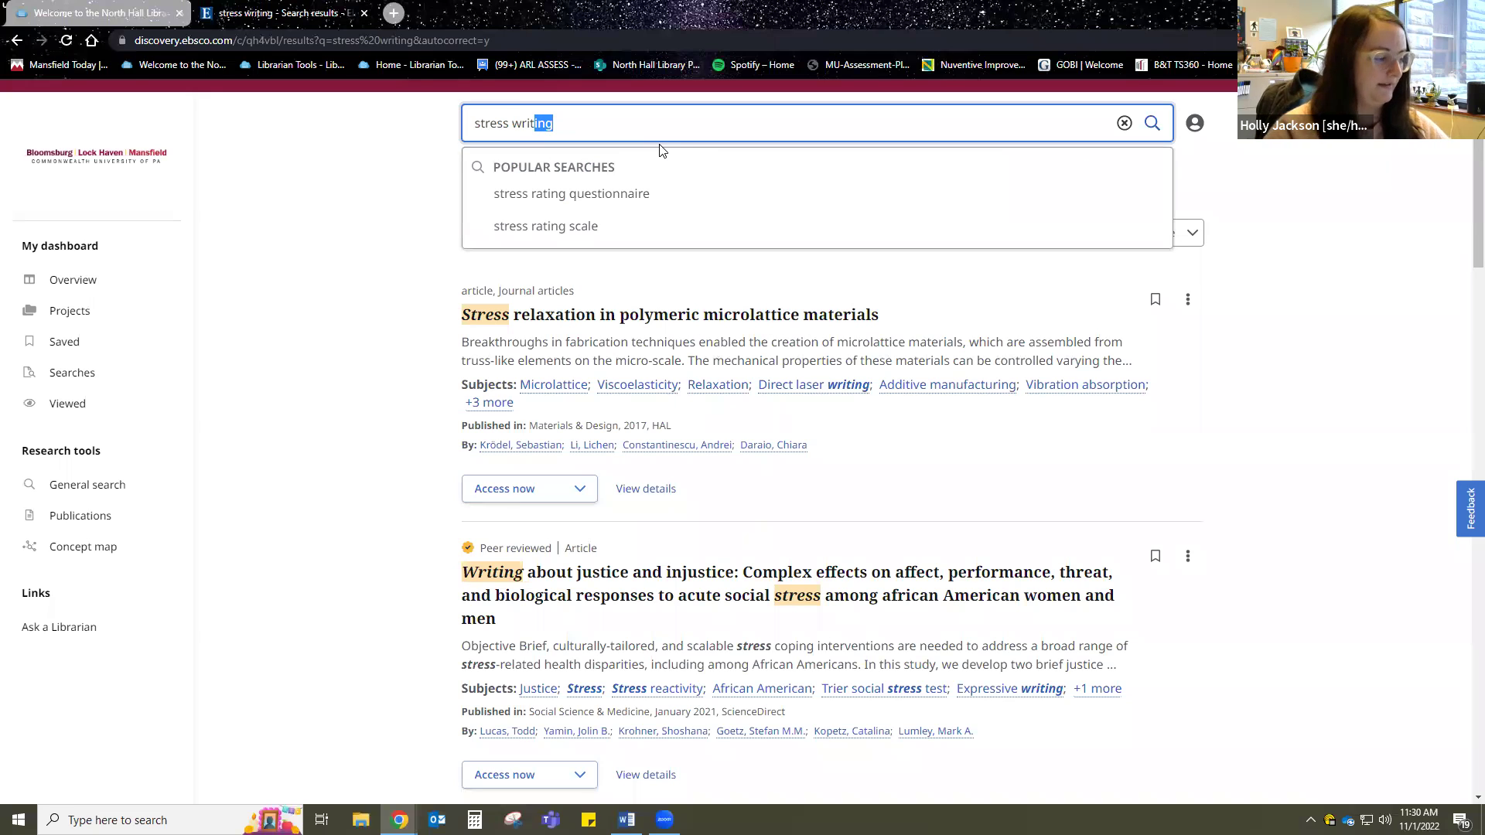
{"action": "type", "text": "*"}
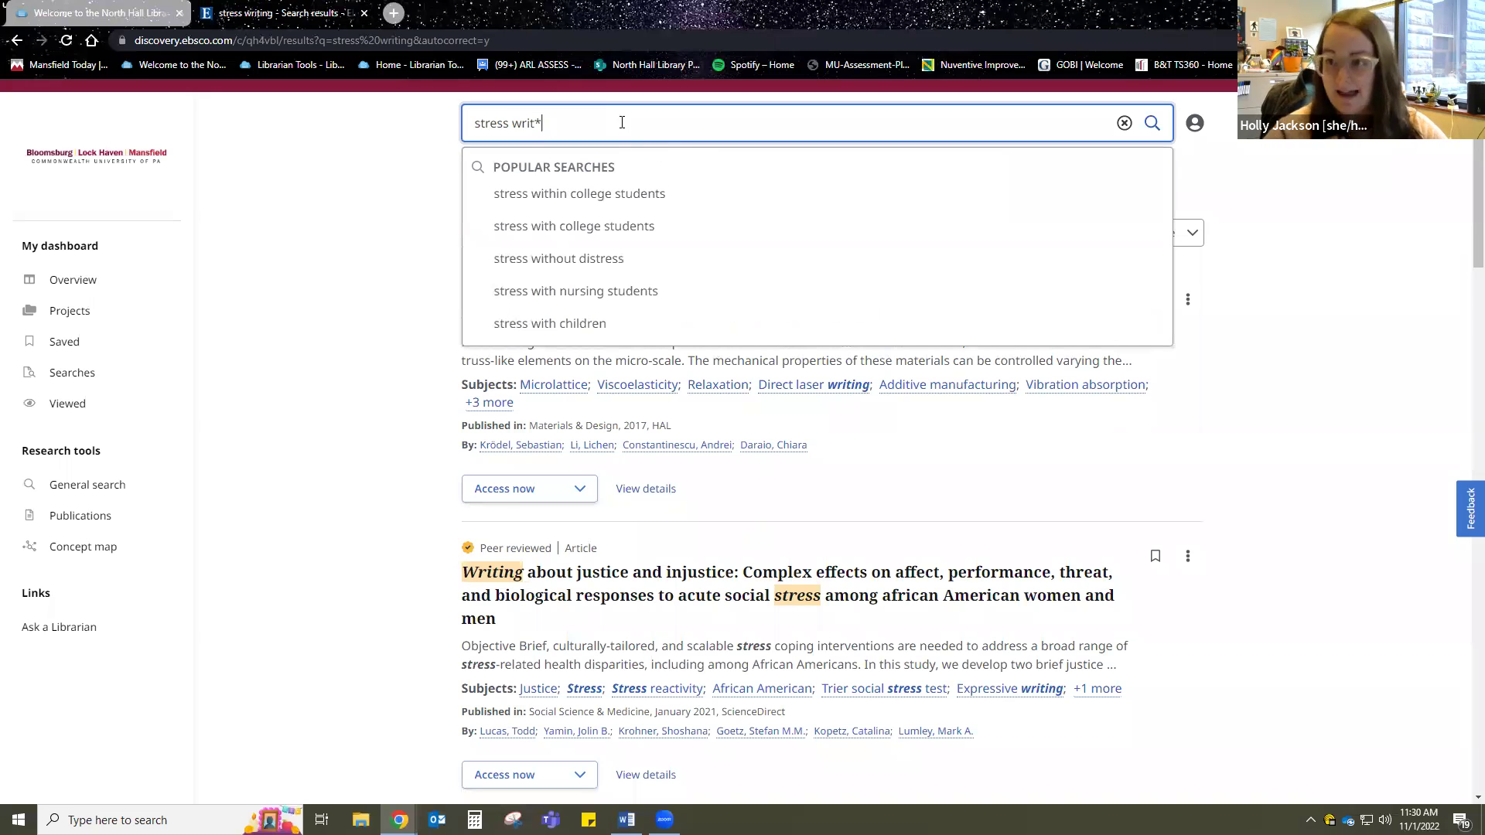
{"action": "key", "text": "Return"}
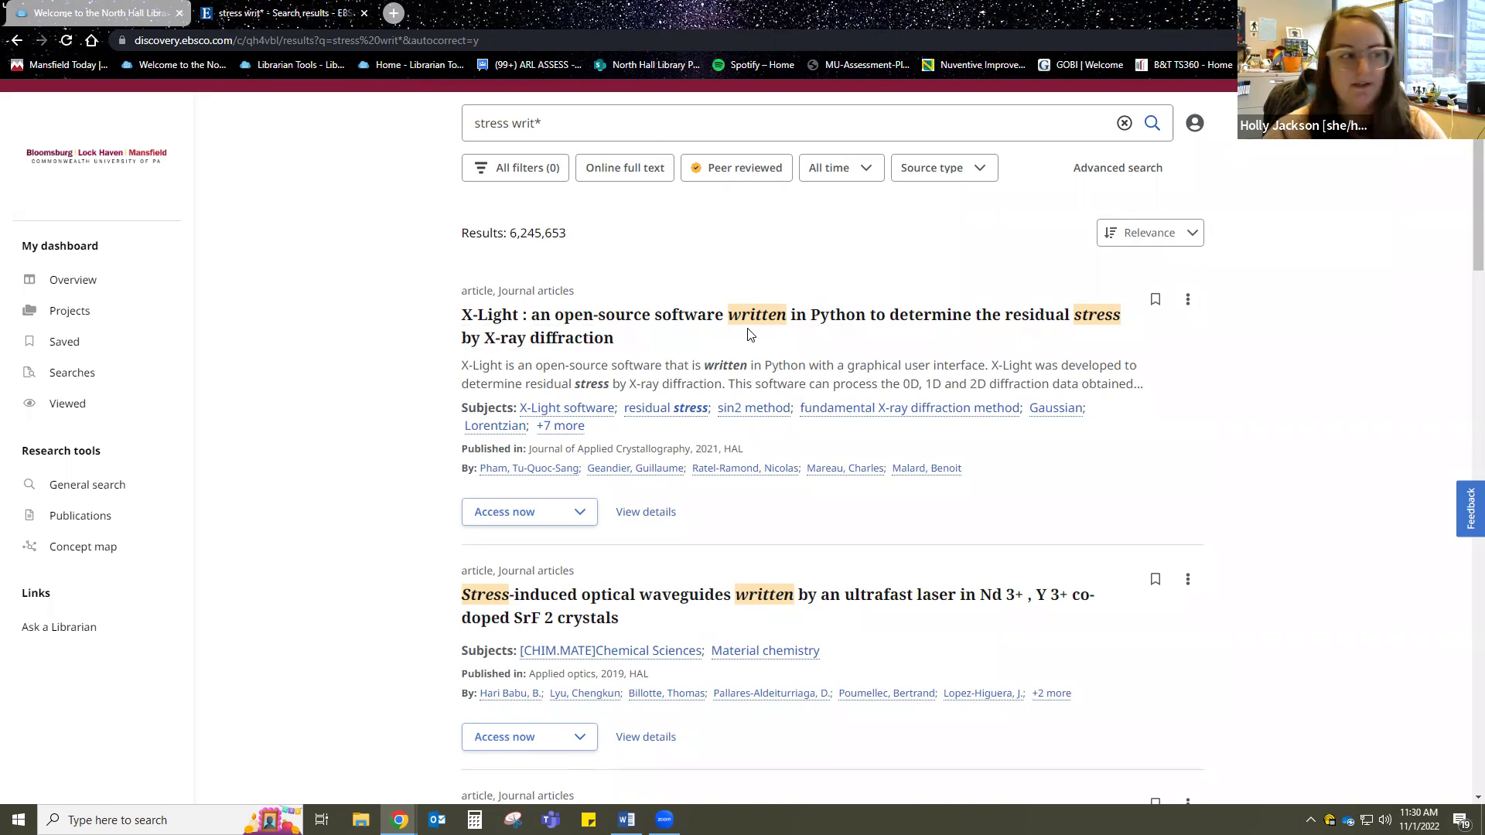
{"action": "scroll", "coordinate": [777, 379], "scroll_direction": "down", "scroll_amount": 5}
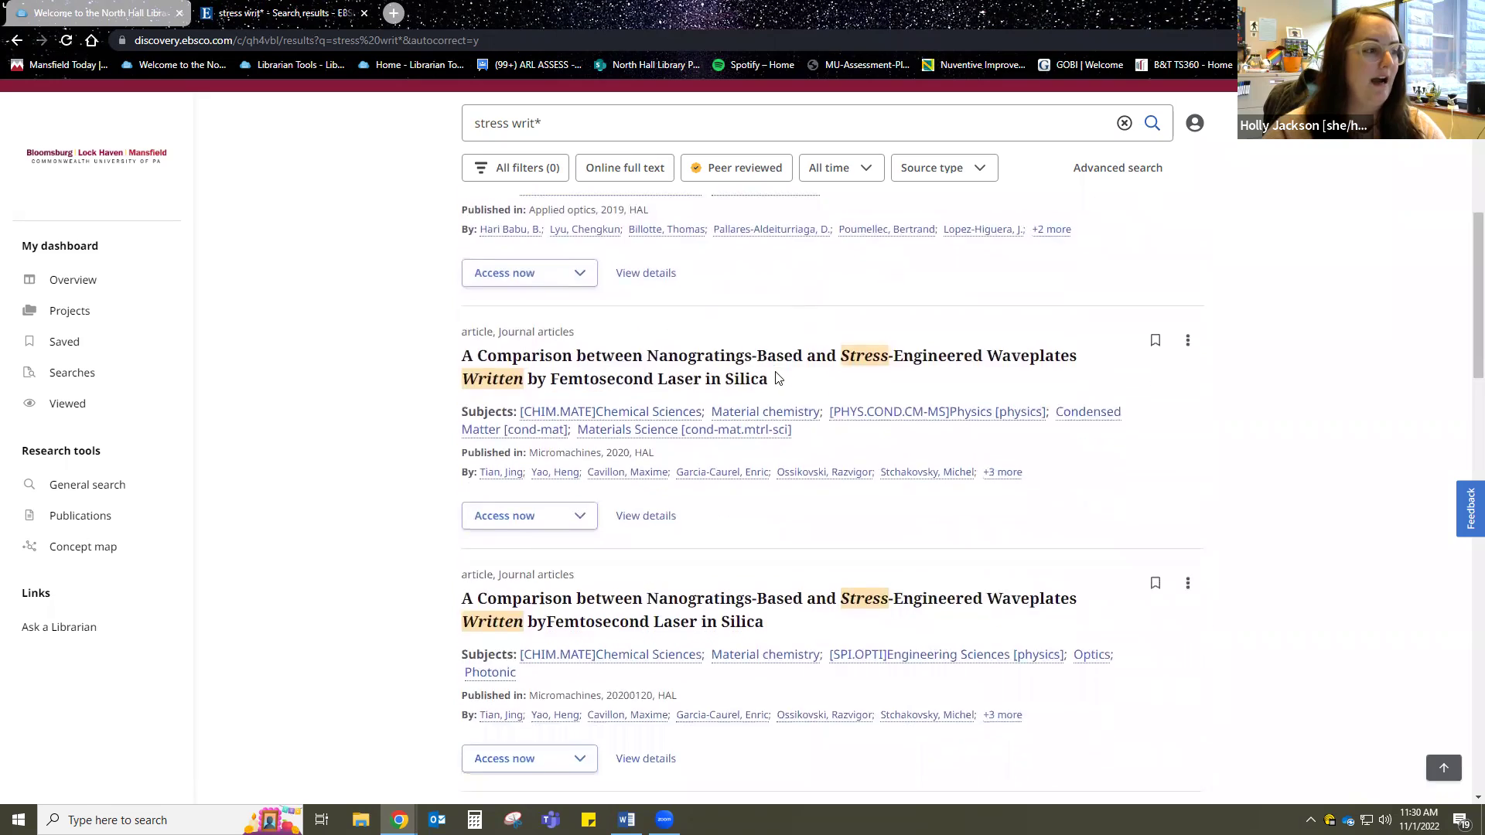
{"action": "scroll", "coordinate": [778, 378], "scroll_direction": "down", "scroll_amount": 10}
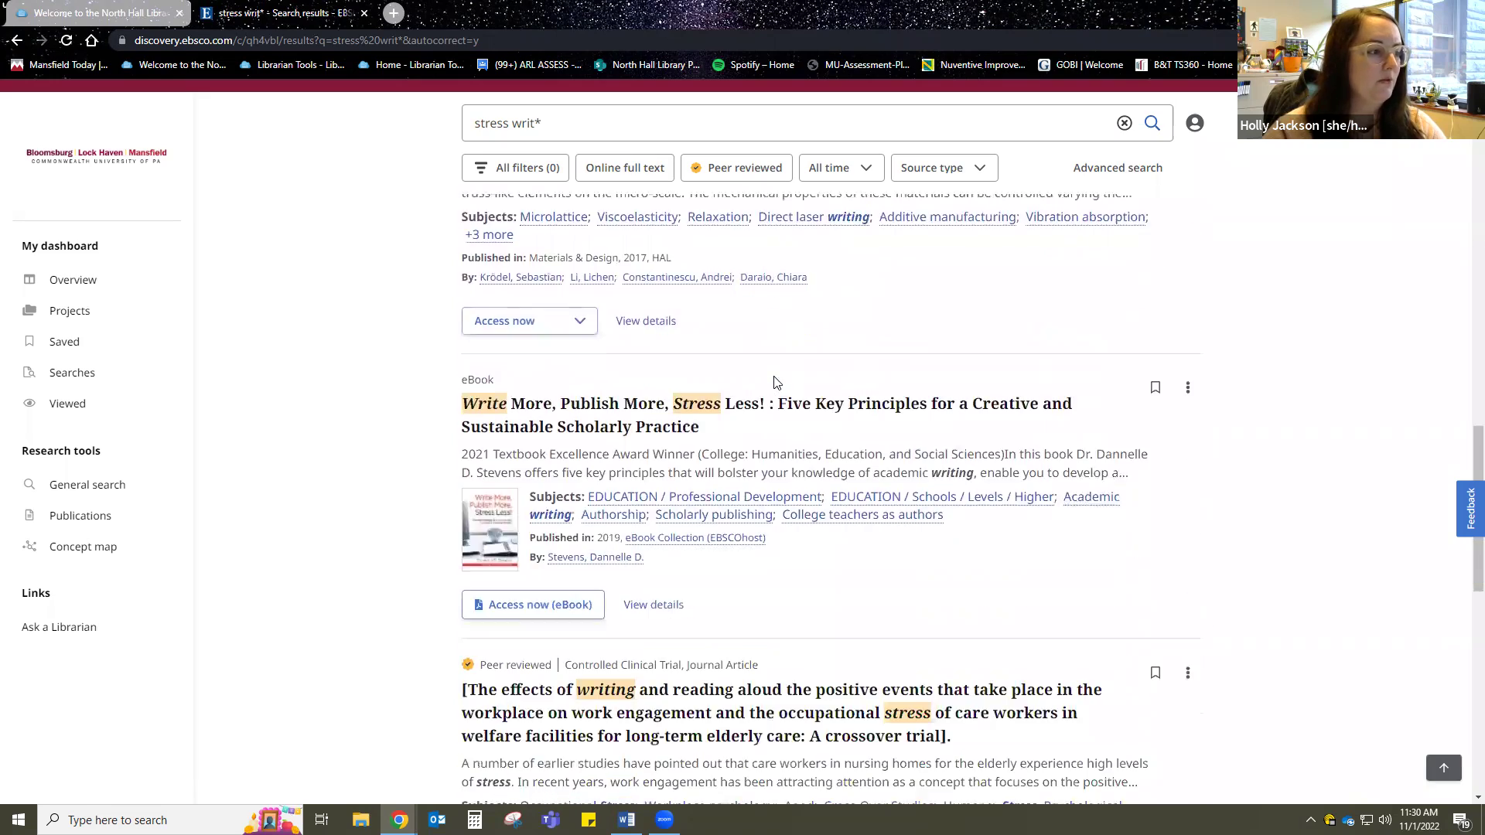
{"action": "scroll", "coordinate": [777, 383], "scroll_direction": "down", "scroll_amount": 2}
{"action": "scroll", "coordinate": [575, 310], "scroll_direction": "down", "scroll_amount": 3}
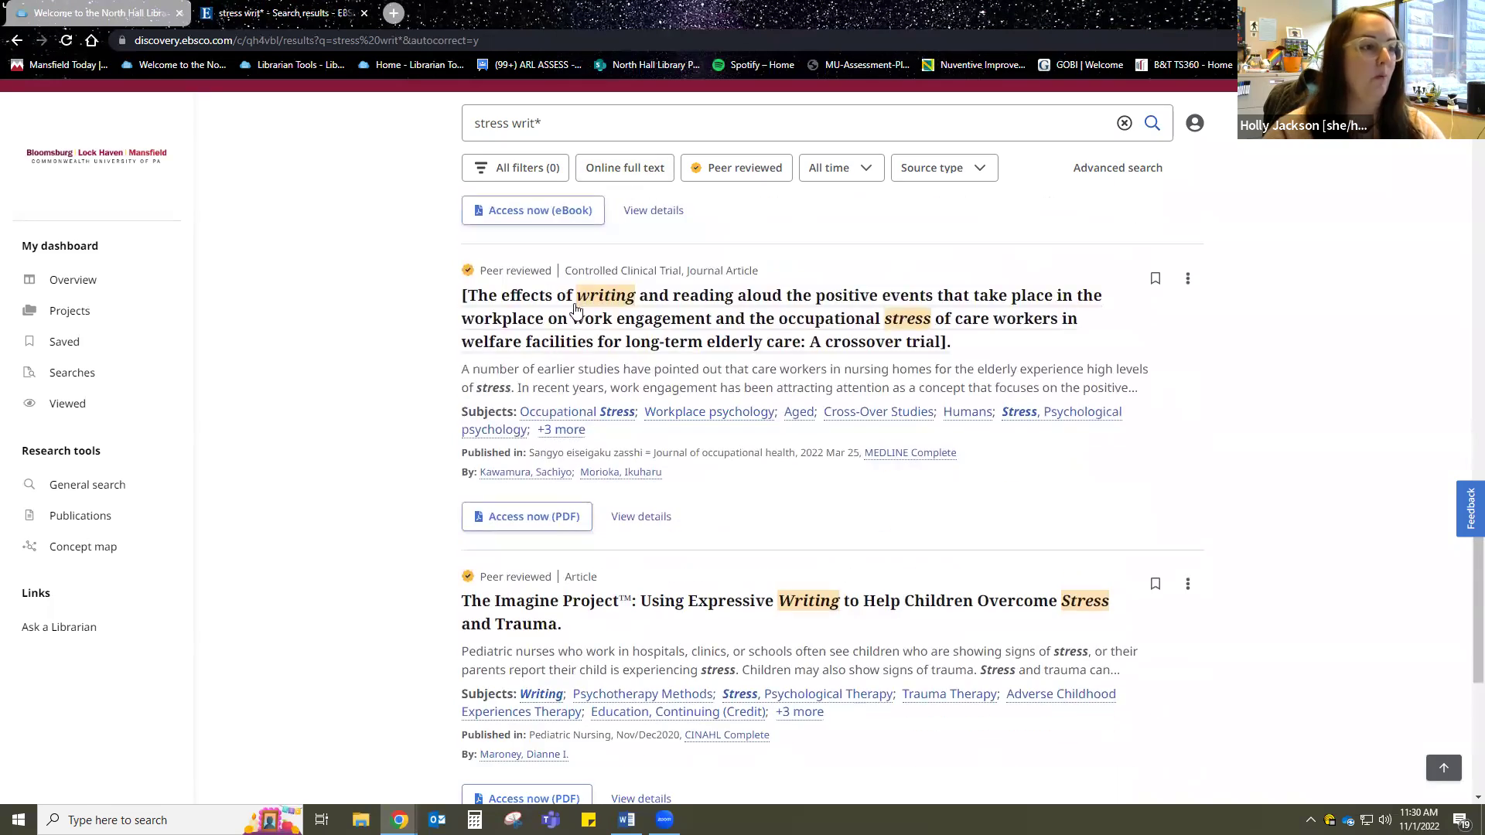
{"action": "scroll", "coordinate": [856, 420], "scroll_direction": "down", "scroll_amount": 6}
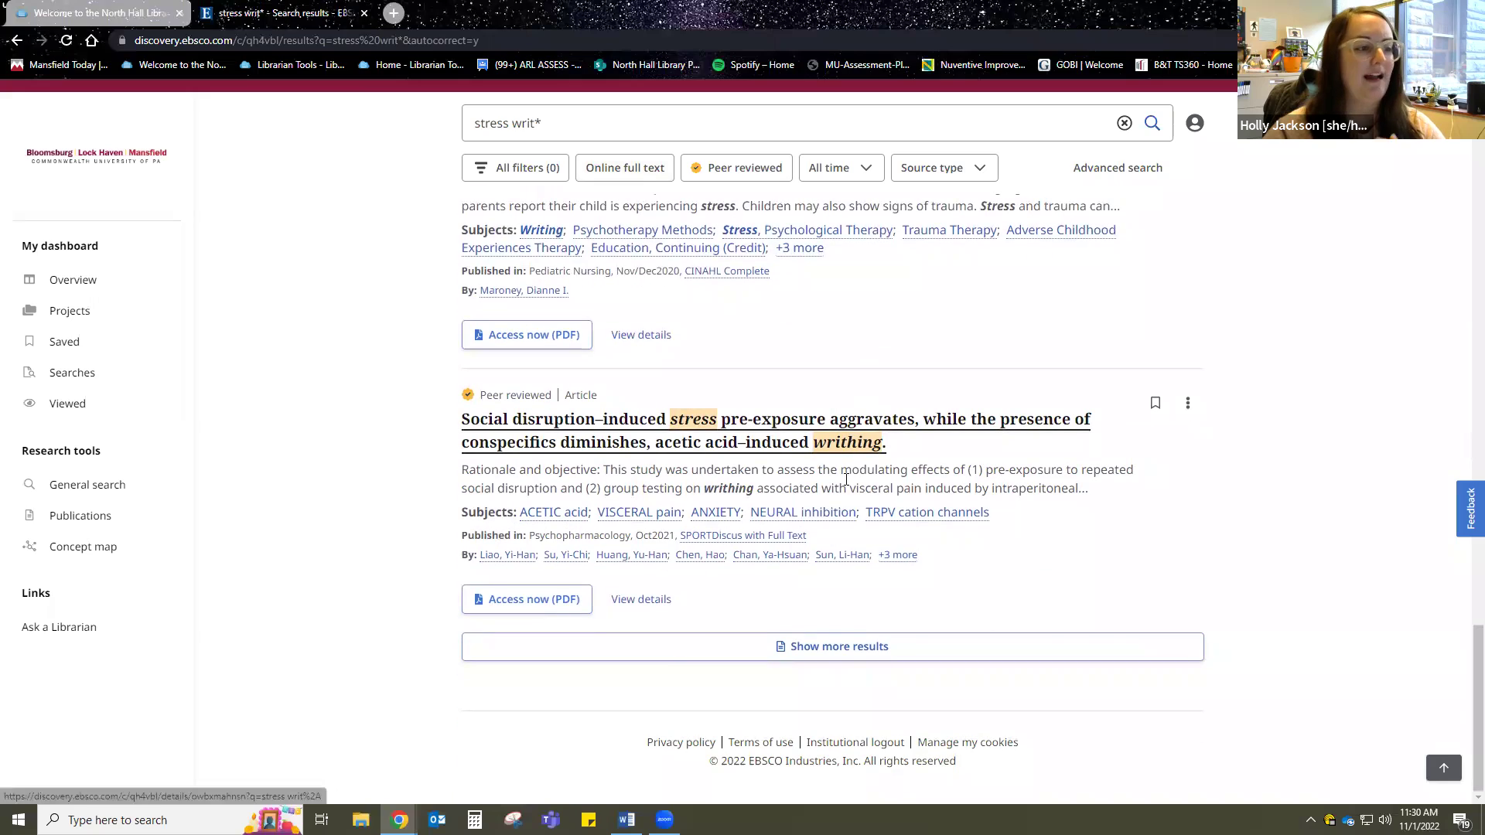
{"action": "scroll", "coordinate": [806, 514], "scroll_direction": "up", "scroll_amount": 20}
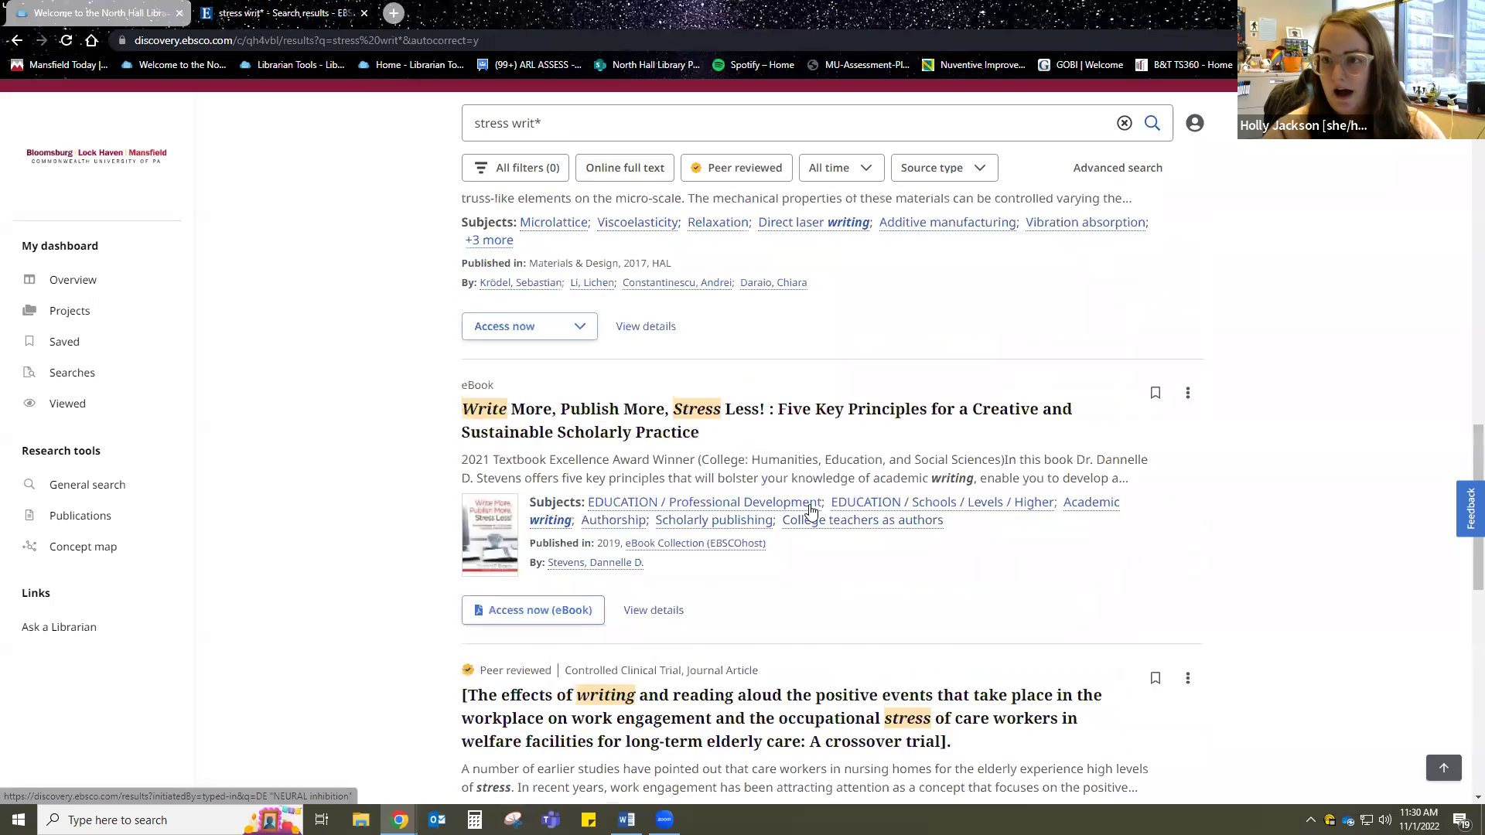
{"action": "scroll", "coordinate": [807, 514], "scroll_direction": "up", "scroll_amount": 1}
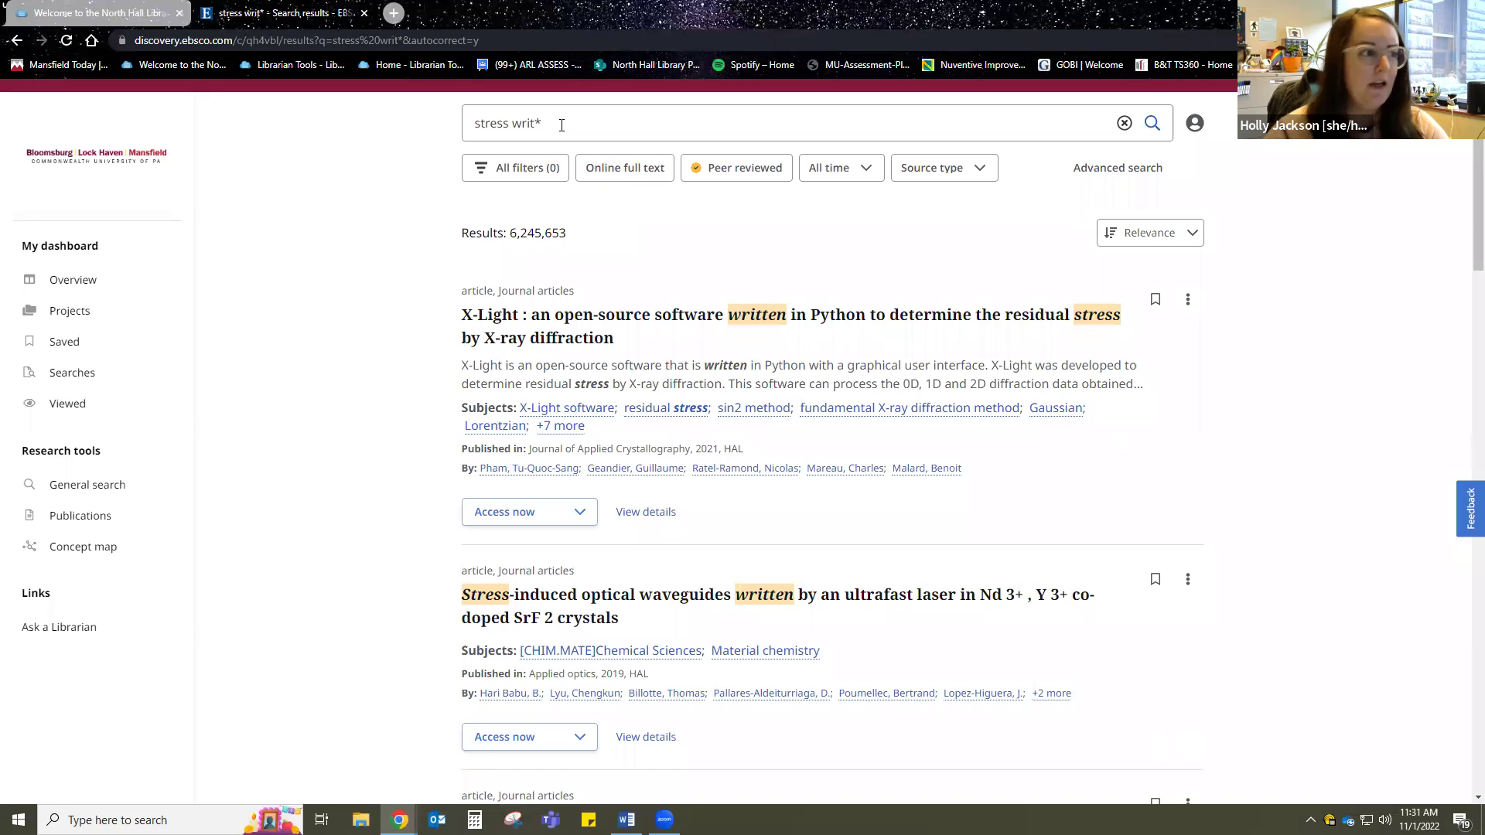
Step: Replace the query with video games and run the search
{"action": "left_click_drag", "start_coordinate": [559, 126], "coordinate": [391, 123]}
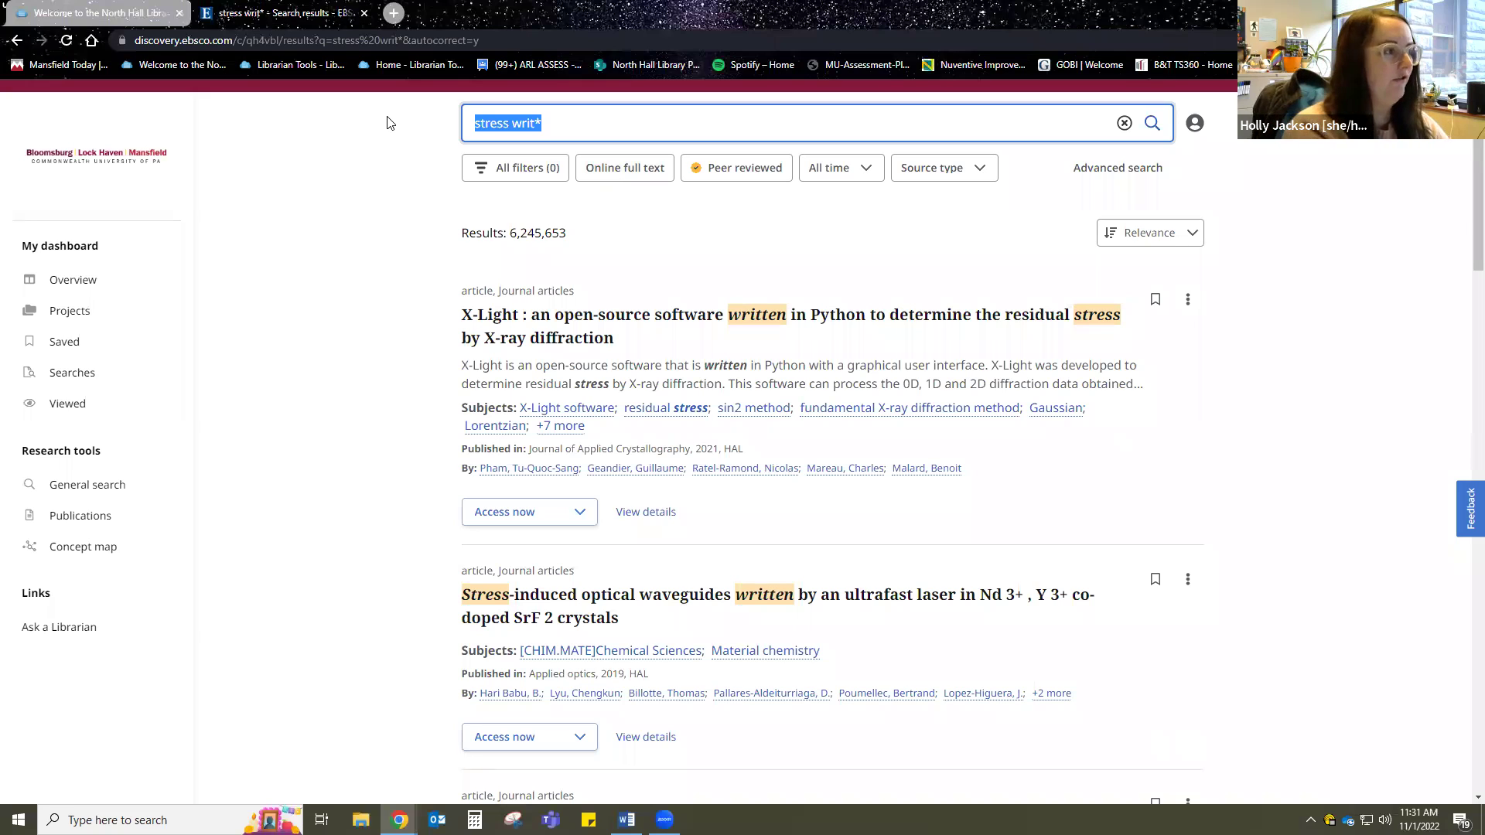
{"action": "type", "text": "video games"}
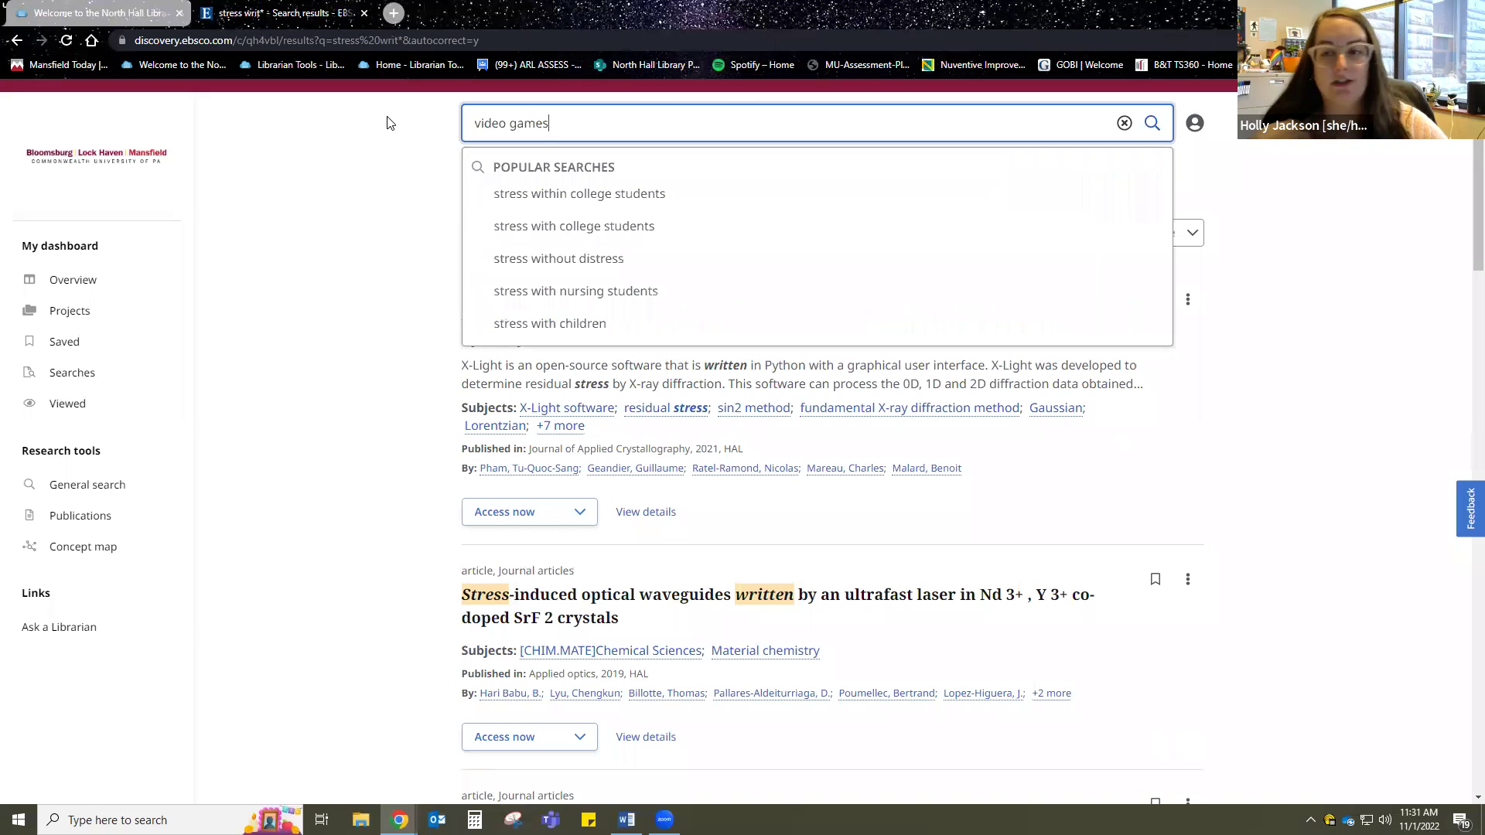
{"action": "key", "text": "Return"}
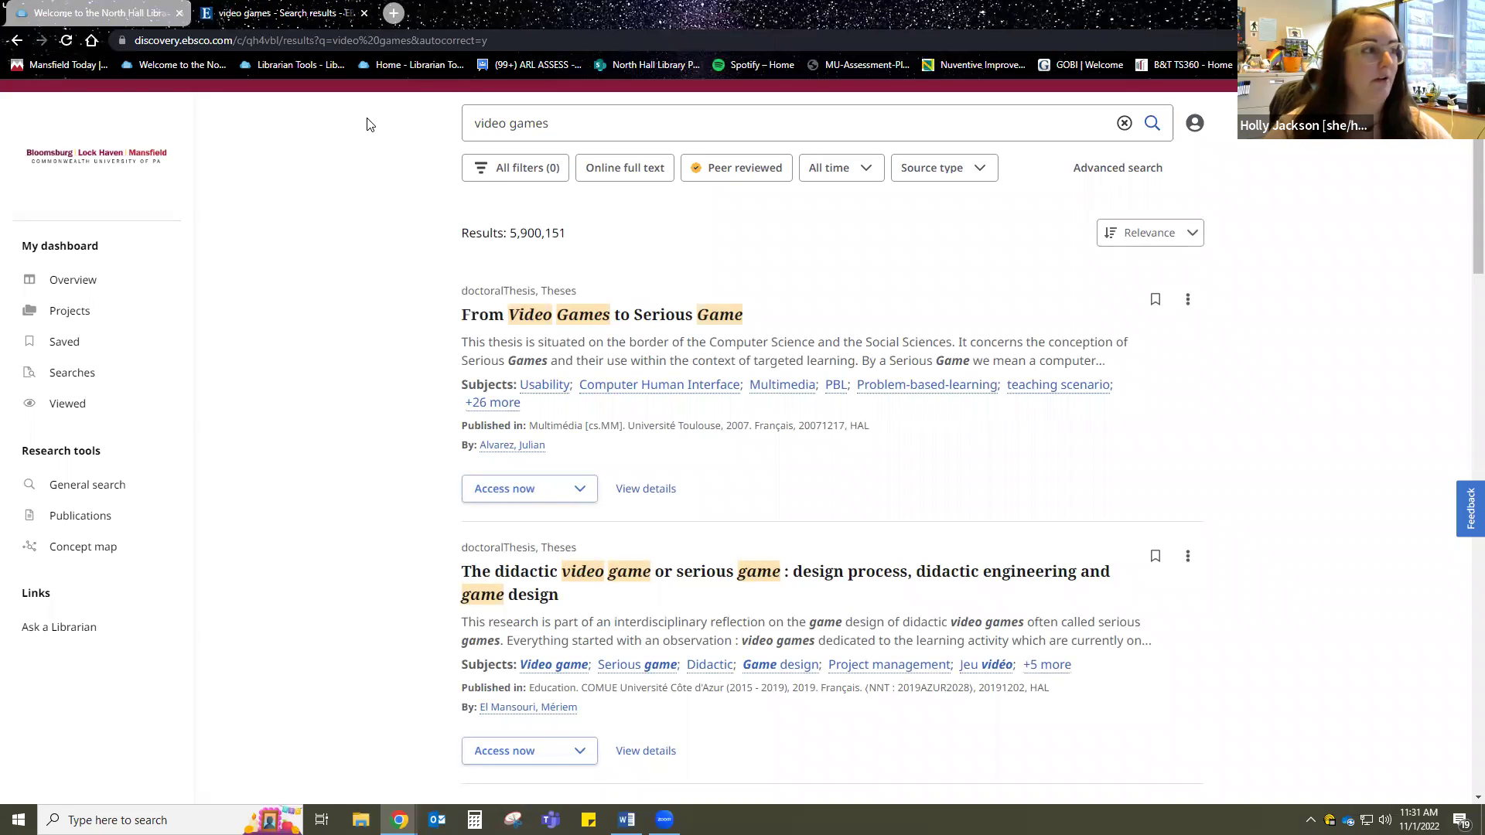
Step: Wrap video games in double quotes to search it as an exact phrase
{"action": "left_click", "coordinate": [477, 123]}
{"action": "type", "text": "\""}
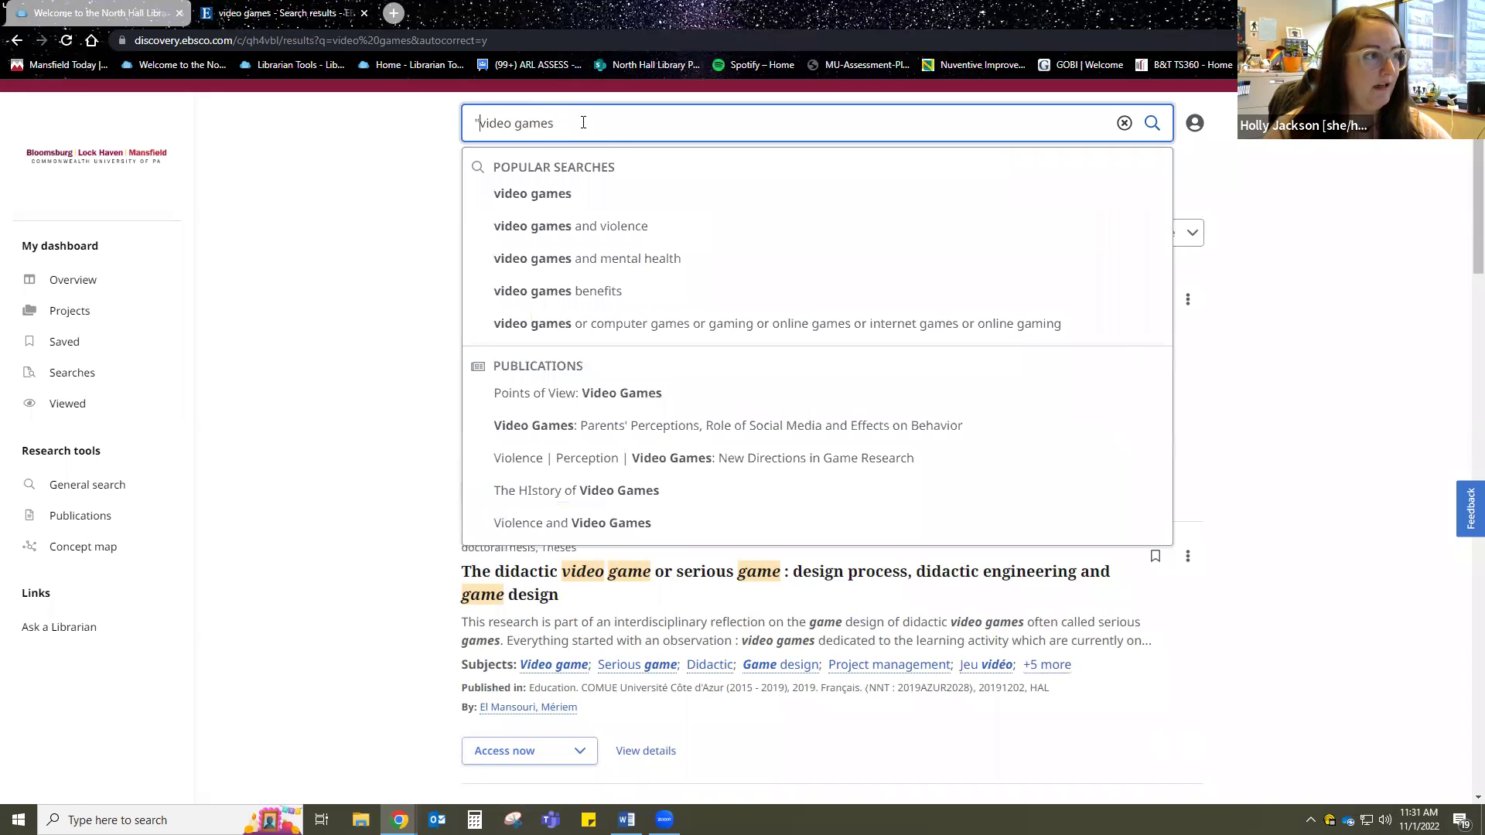
{"action": "left_click", "coordinate": [592, 126]}
{"action": "type", "text": "\""}
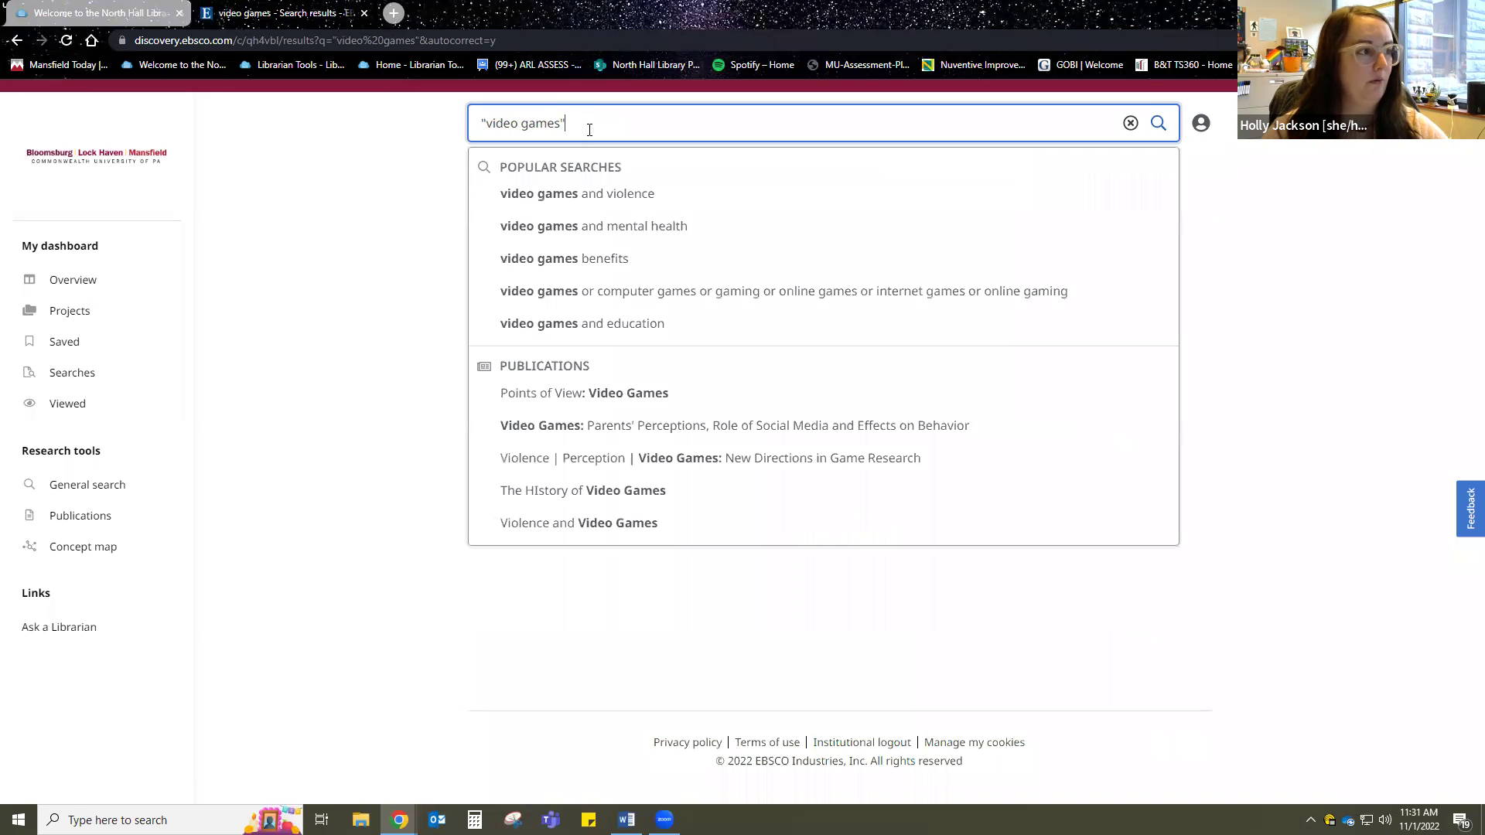
{"action": "key", "text": "Return"}
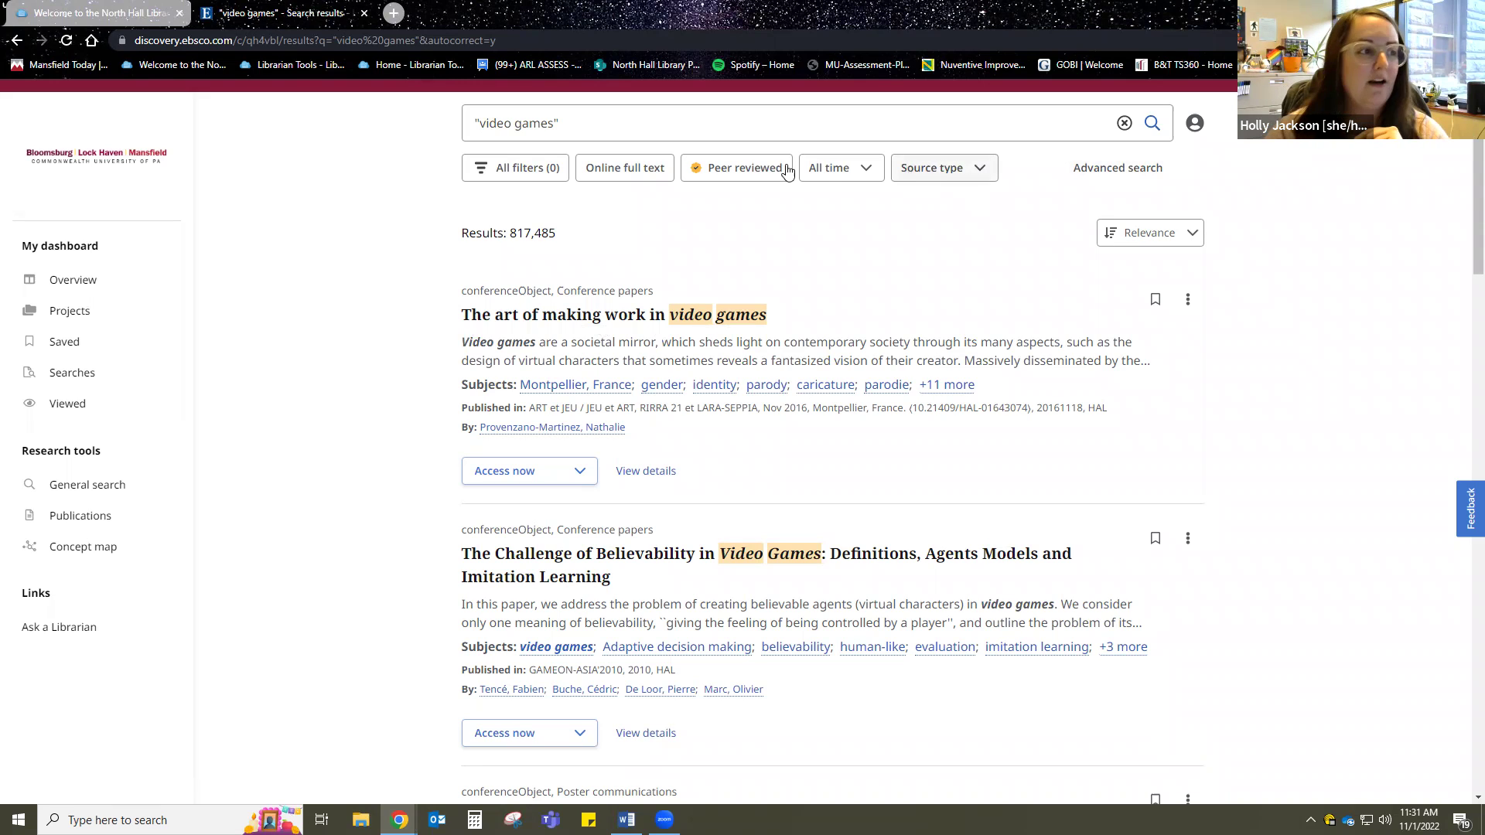
Step: Filter the "video games" results to the News source type, leaving 162,936 hits
{"action": "left_click", "coordinate": [974, 176]}
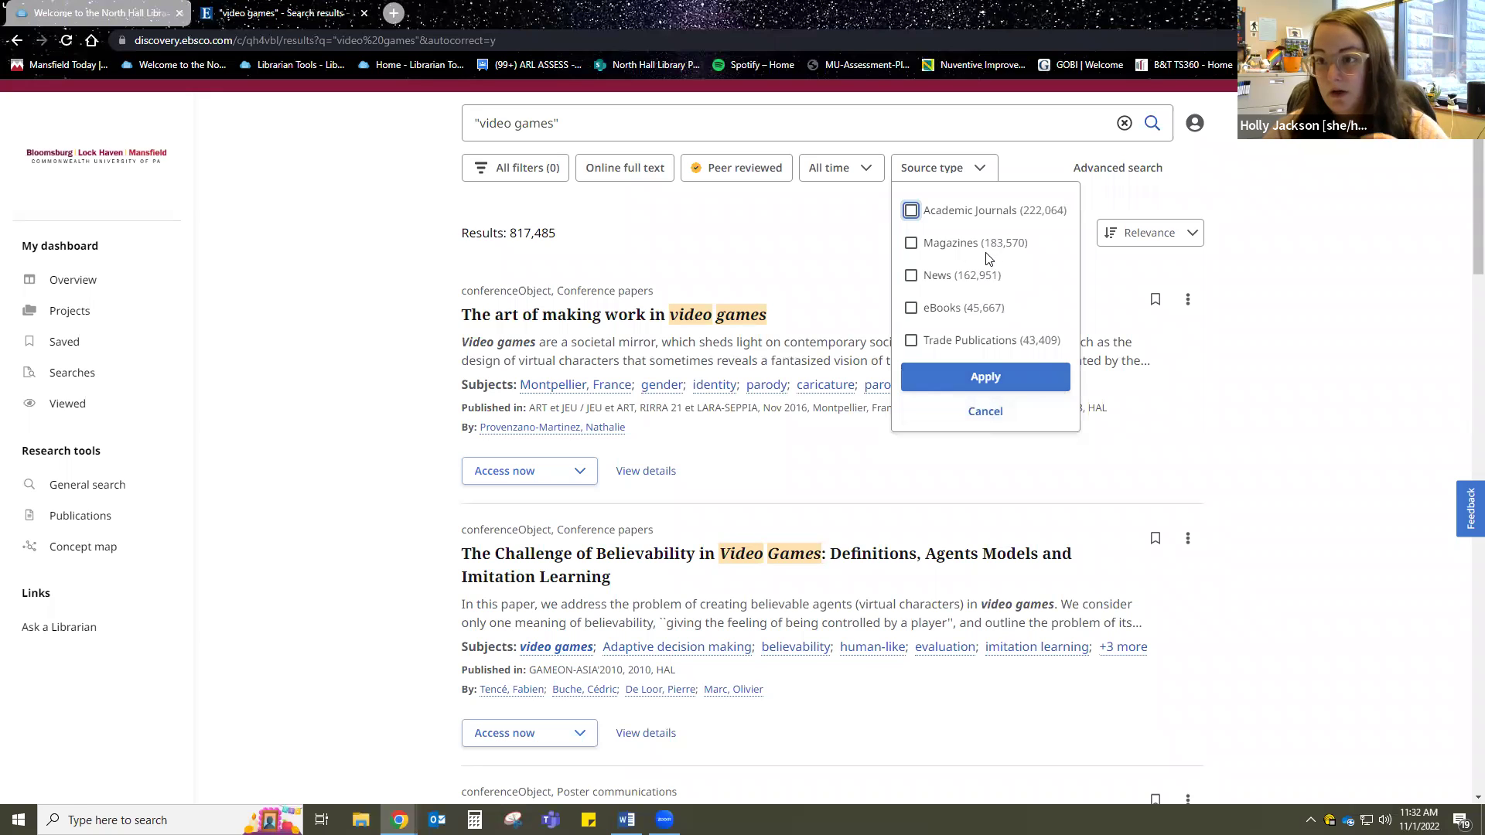
{"action": "left_click", "coordinate": [947, 276]}
{"action": "left_click", "coordinate": [978, 386]}
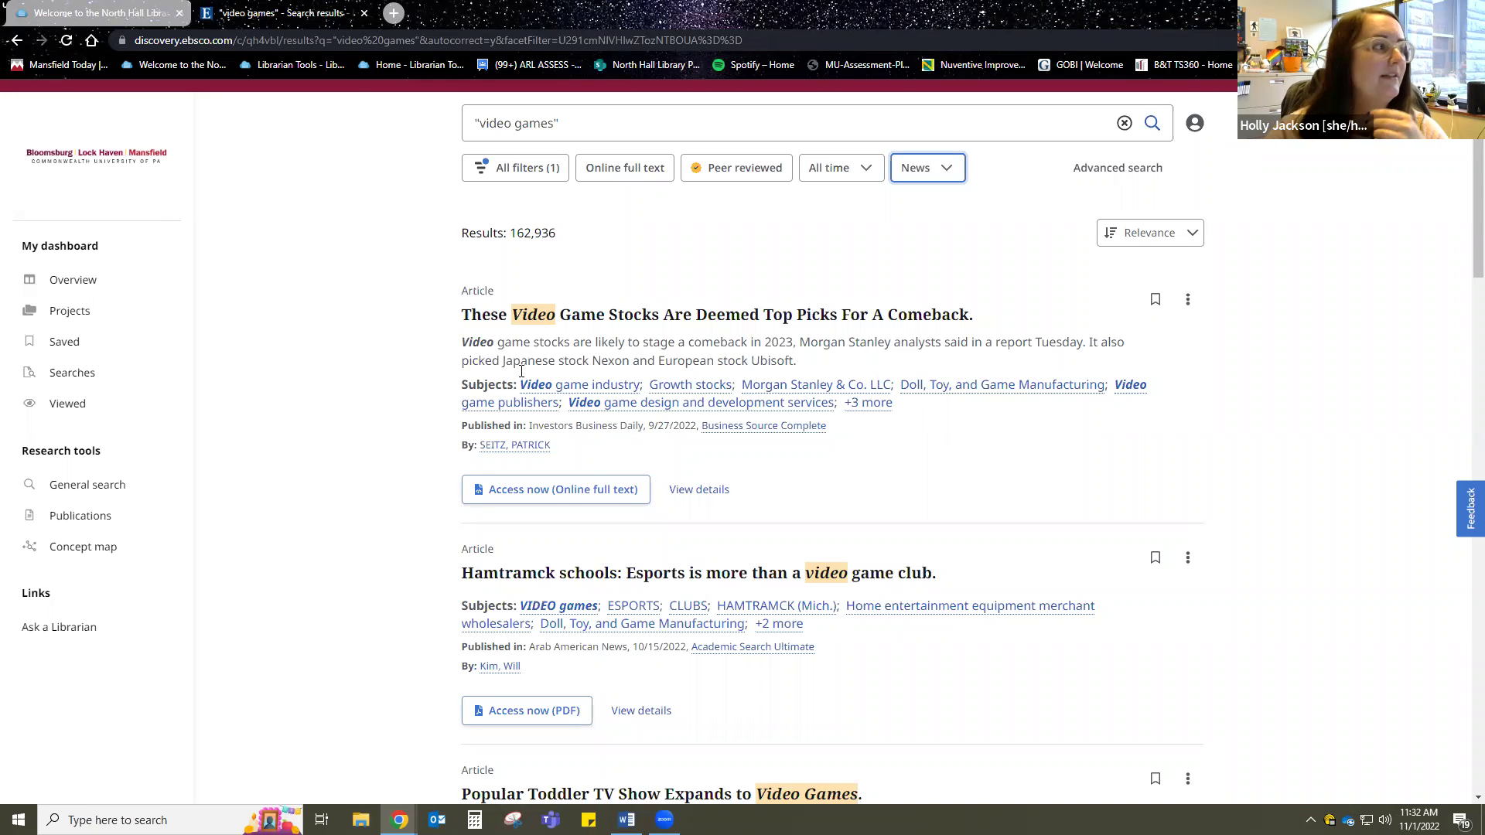
Step: Go back to the North Hall Library home page using the 'Welcome to the North Hall Library' bookmark
{"action": "left_click", "coordinate": [182, 64]}
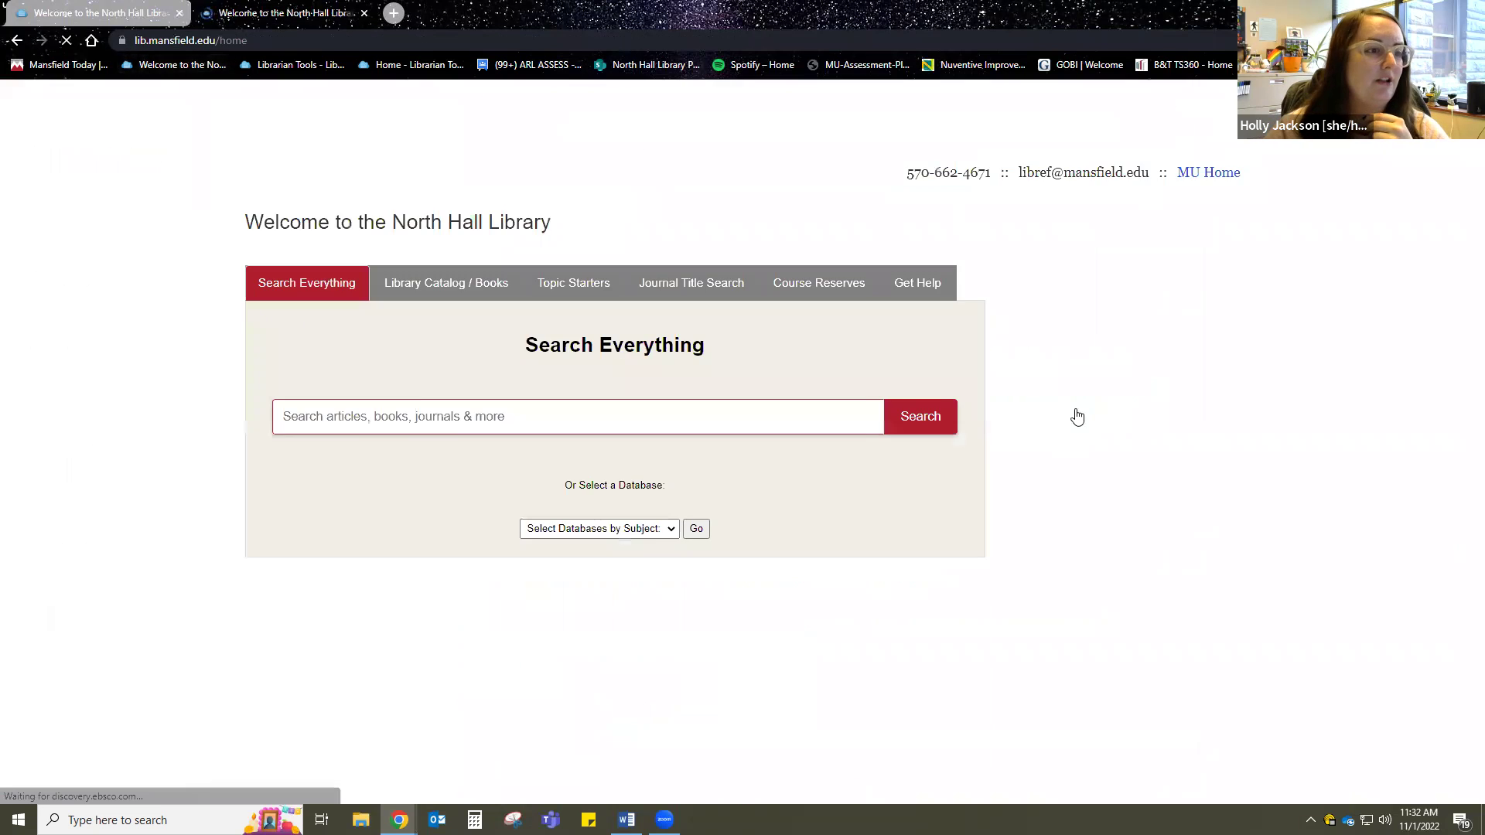